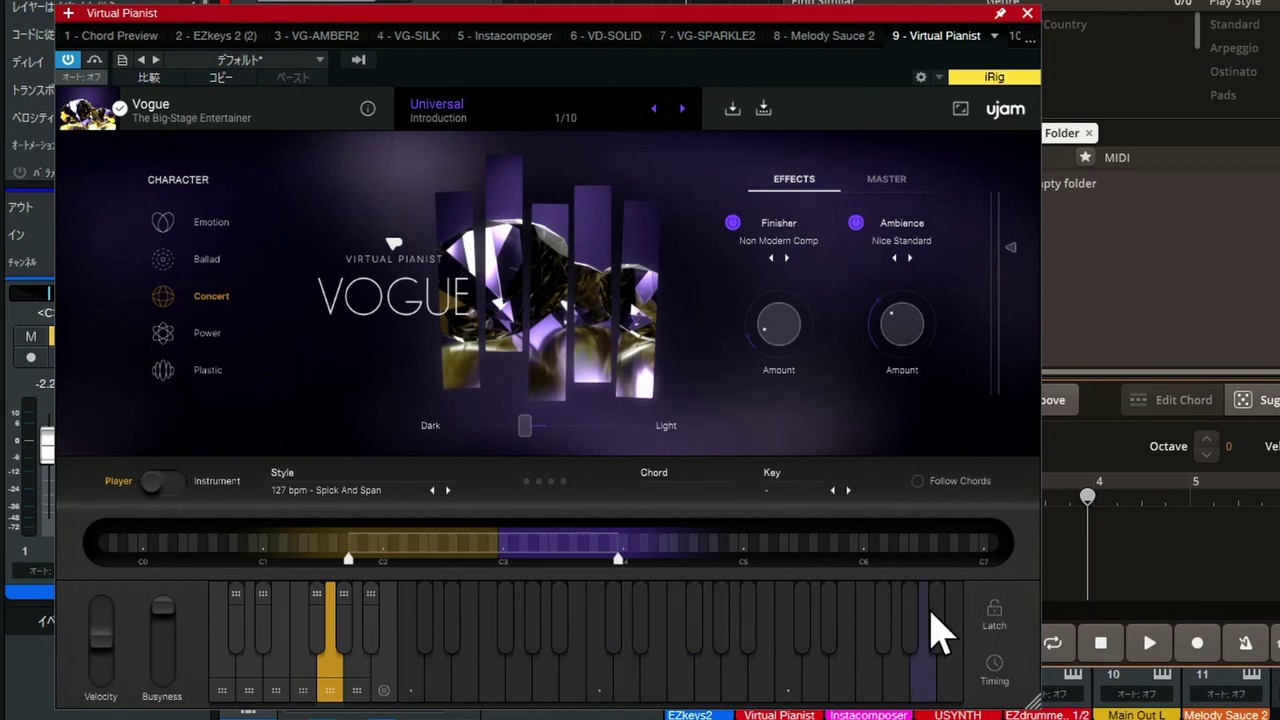
Turn on Latch, hold a C chord, and shift the playing range to run from between C2 and C3 to between C4 and C5.
click(994, 612)
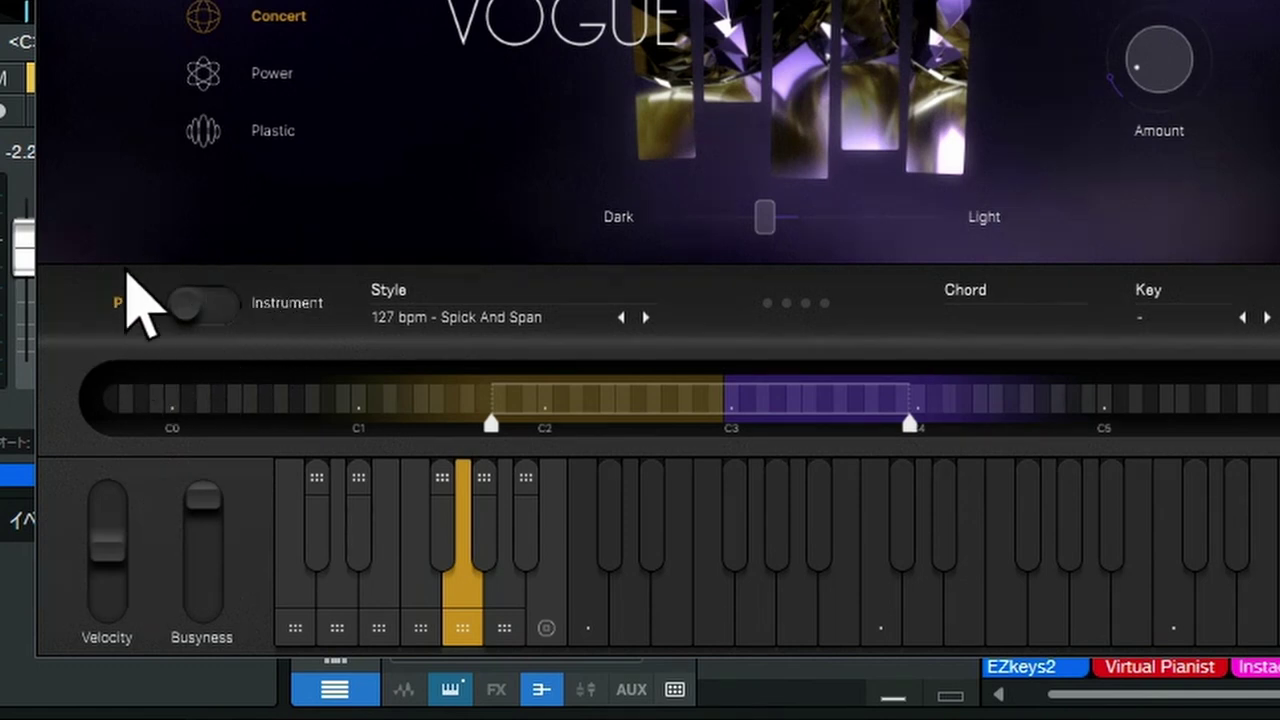
click(880, 615)
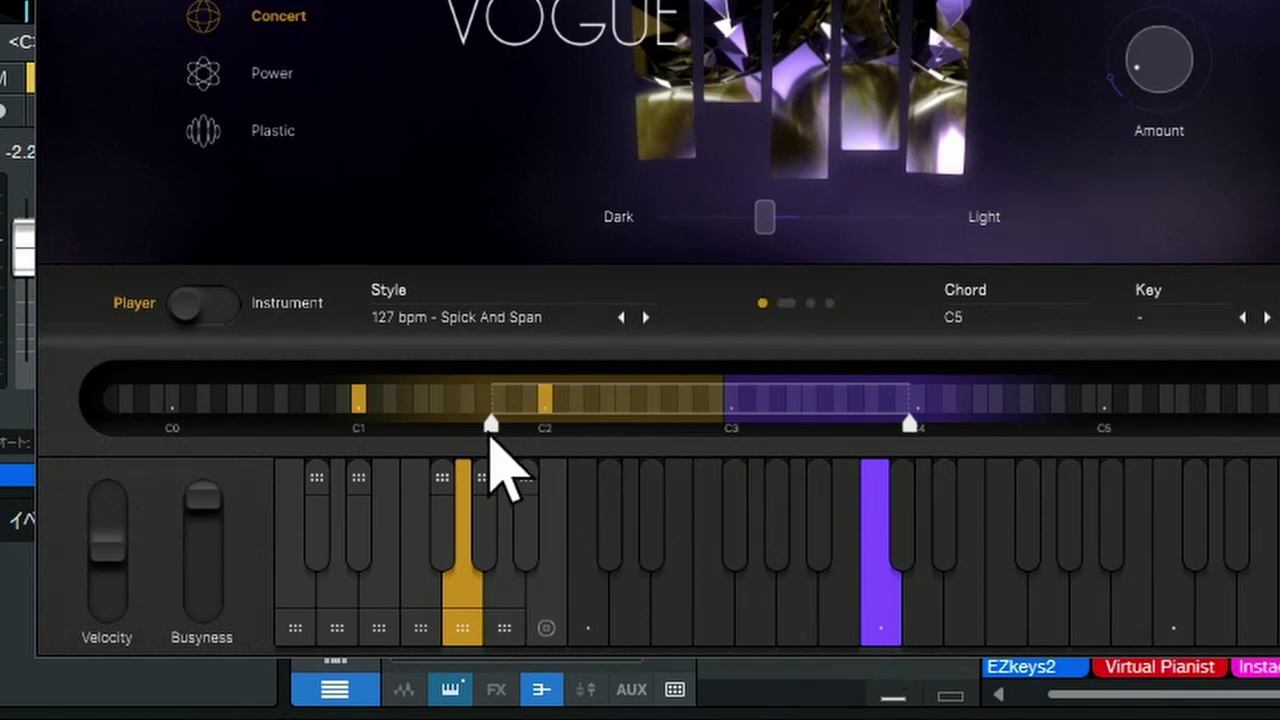
drag(491, 428, 614, 450)
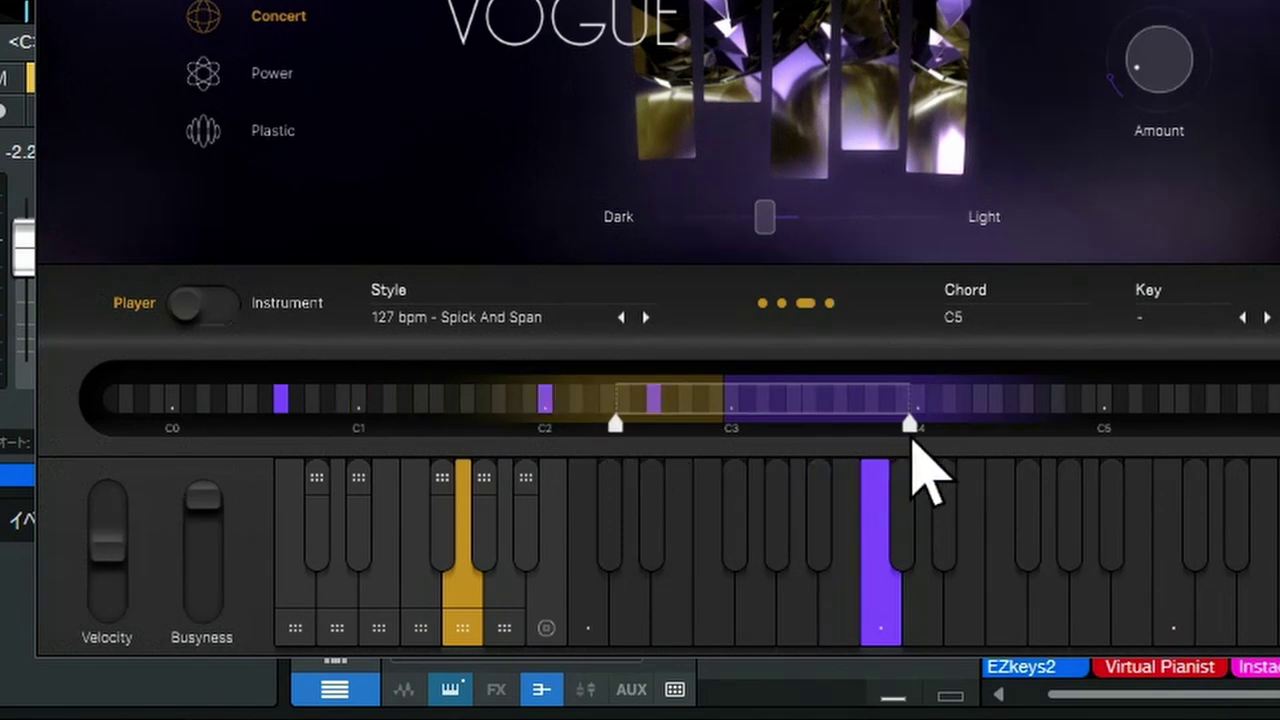
drag(913, 448, 1055, 447)
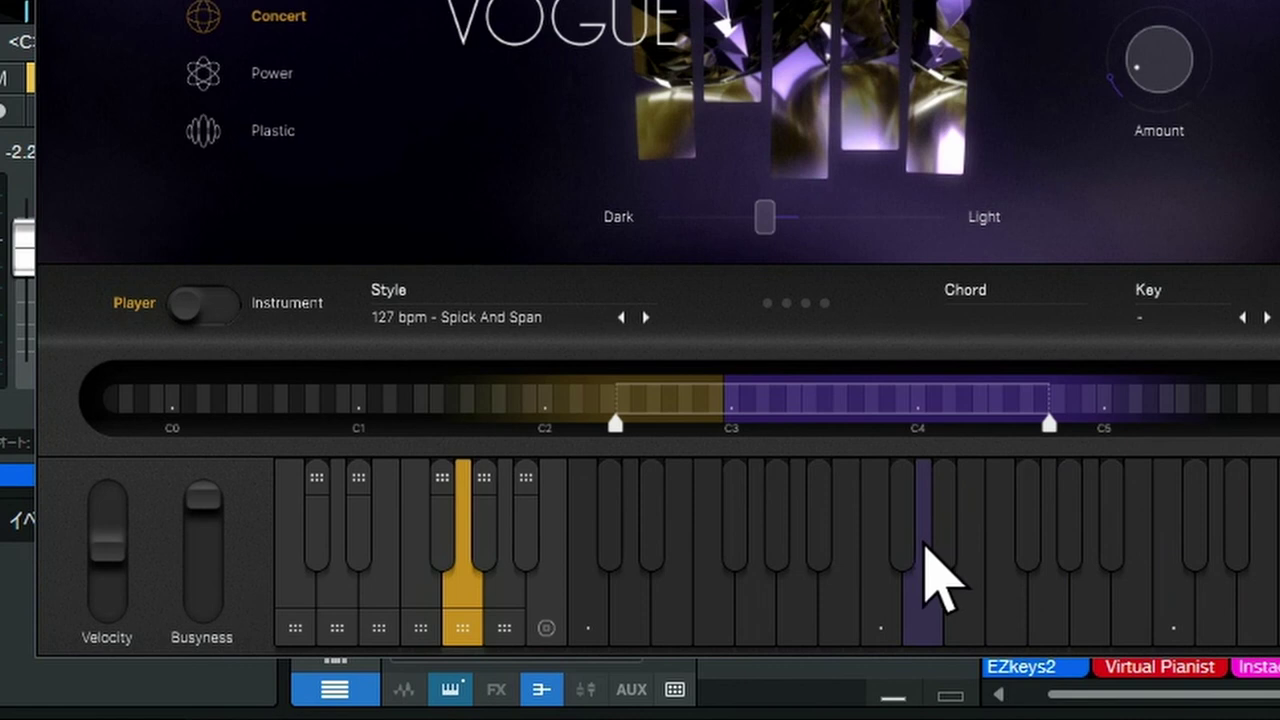
click(884, 610)
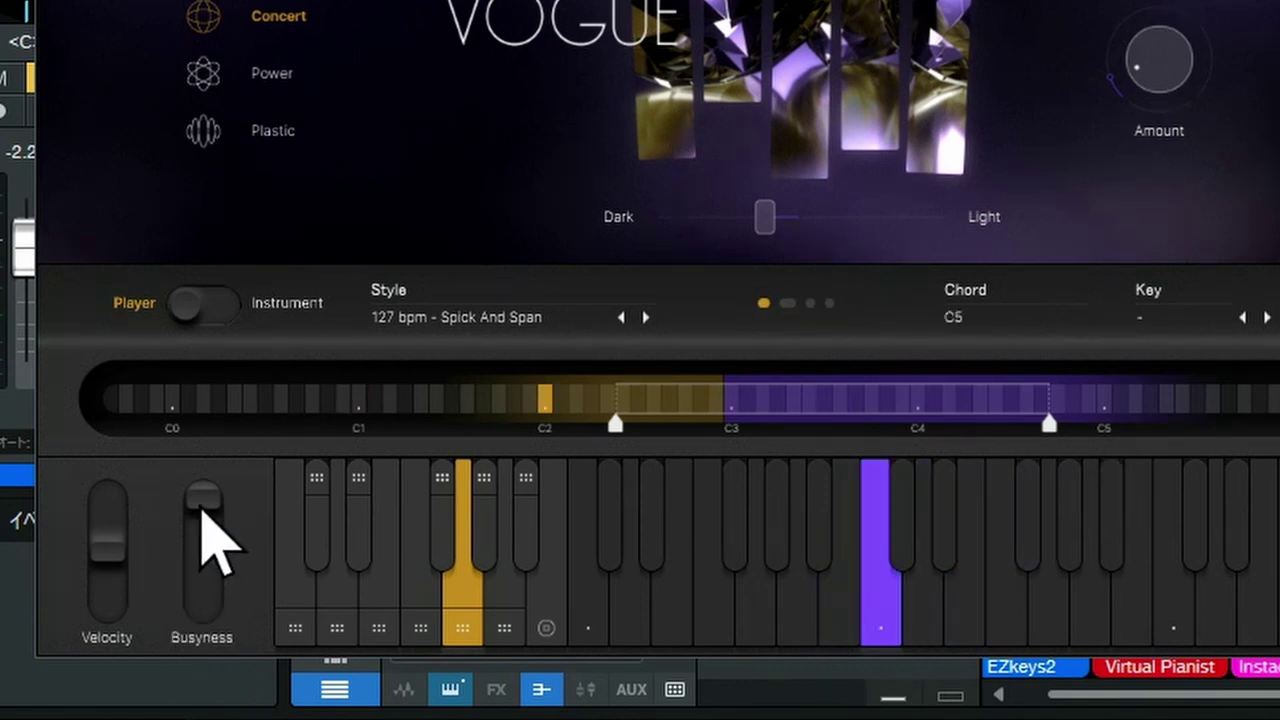
Lower Busyness to minimum and audition phrases of different intensities, ending on Phrase - Intensity 4.
drag(202, 507, 200, 686)
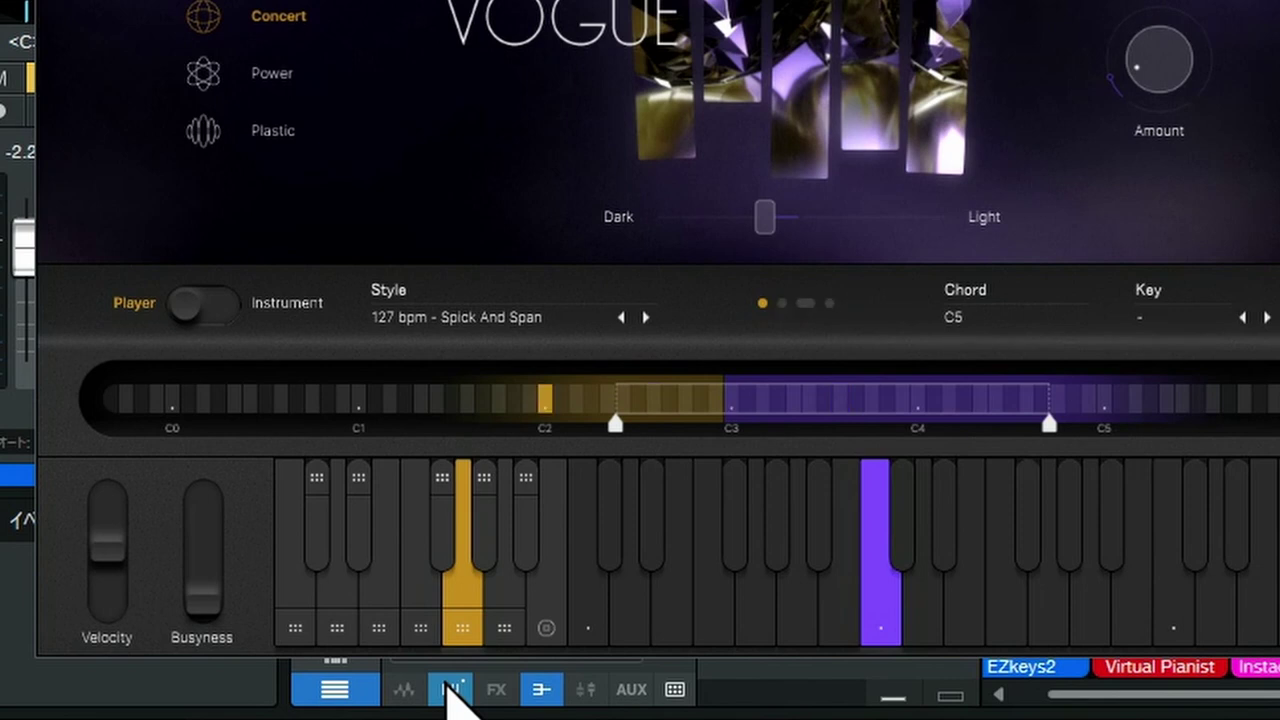
click(420, 592)
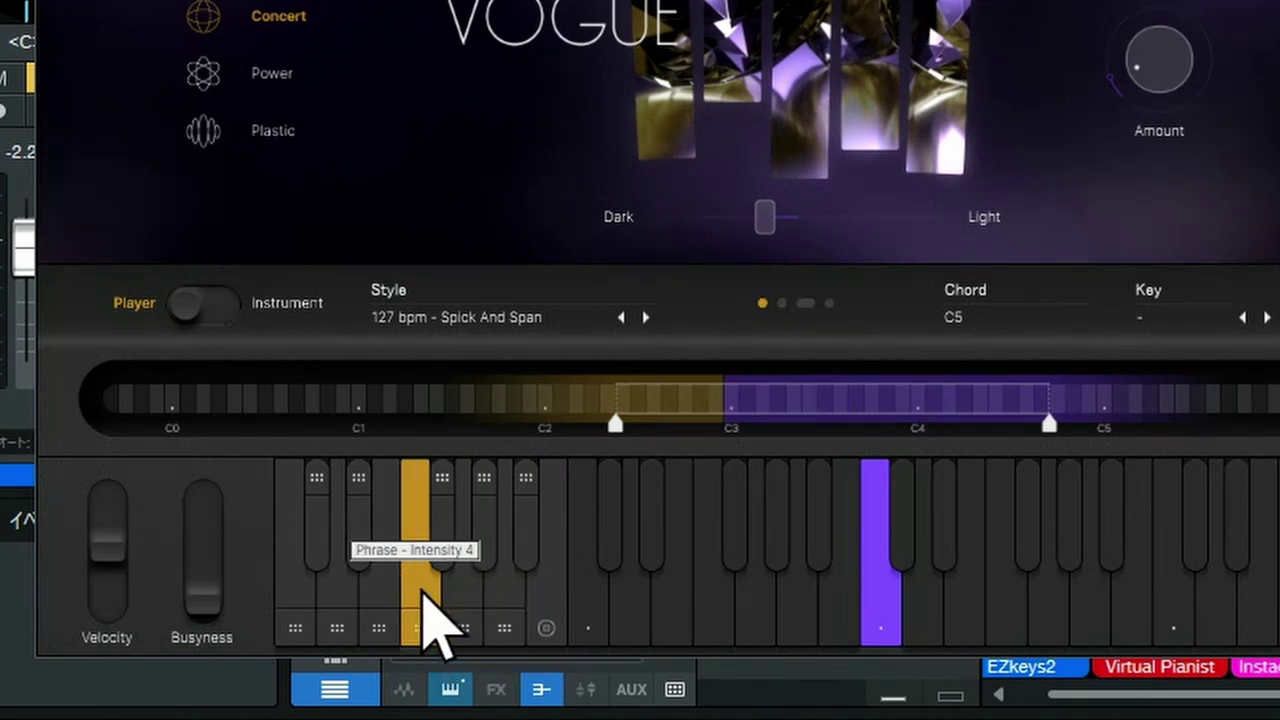
click(502, 598)
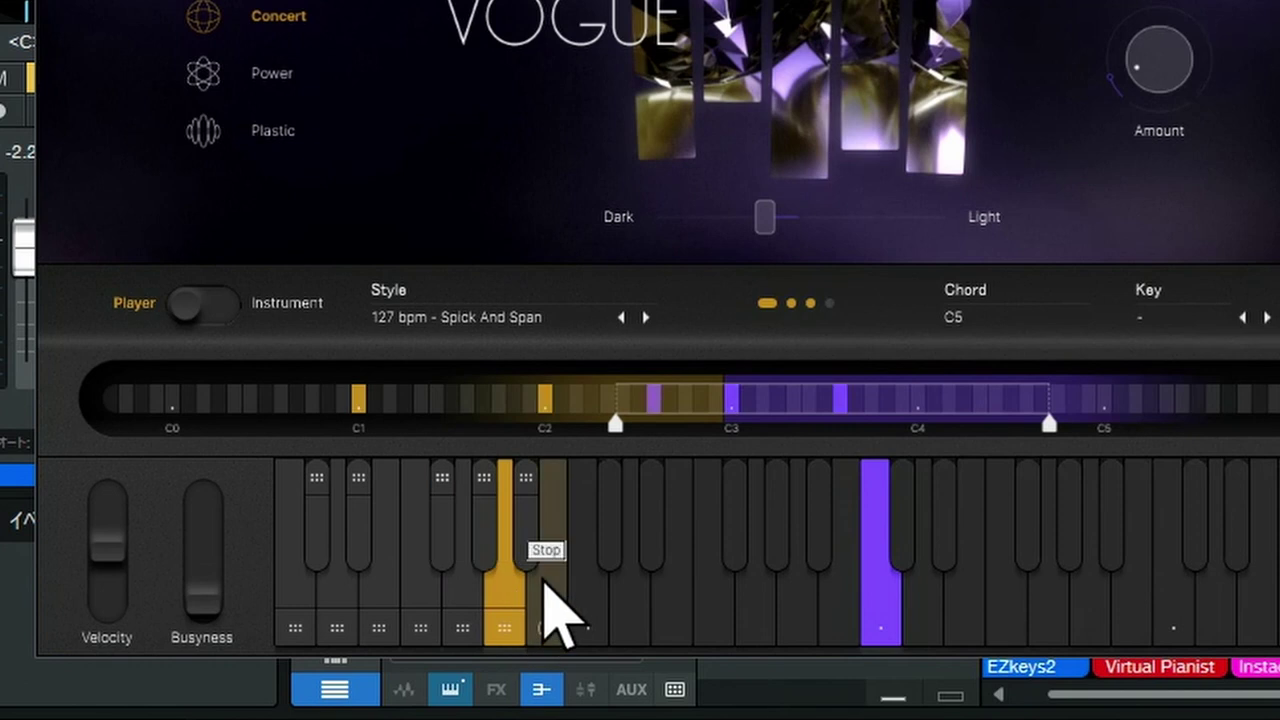
click(522, 515)
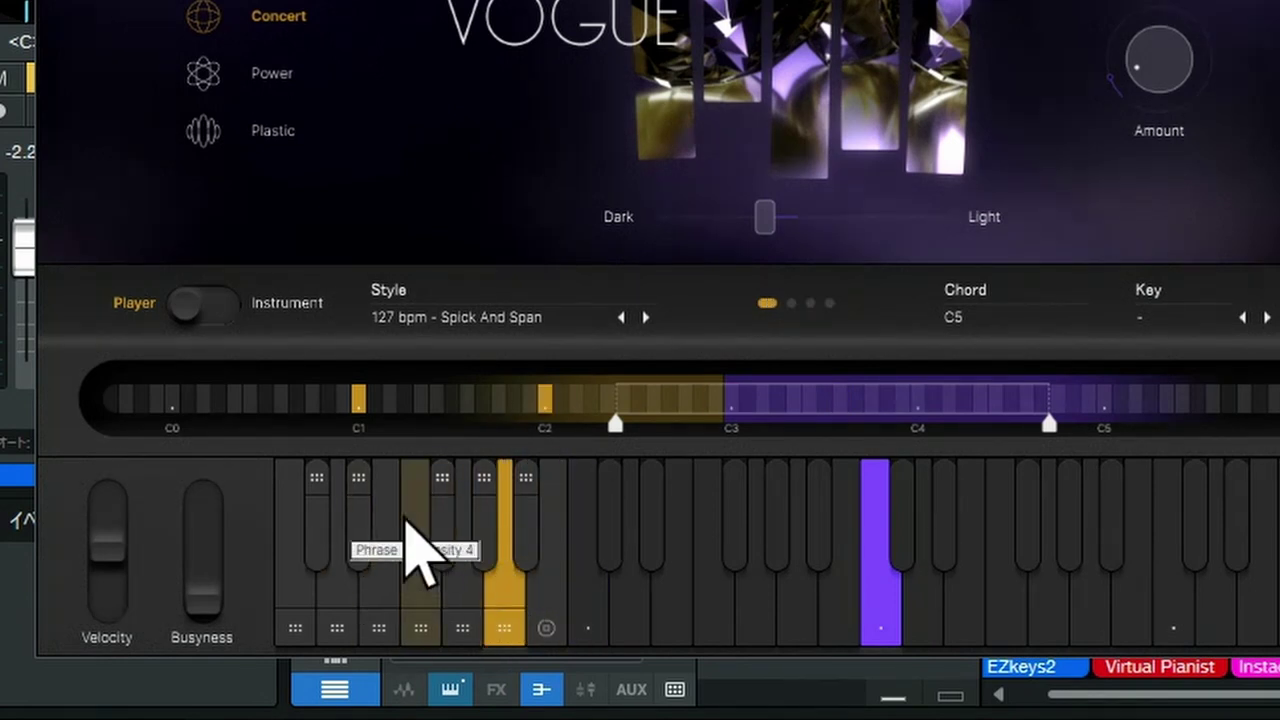
click(381, 614)
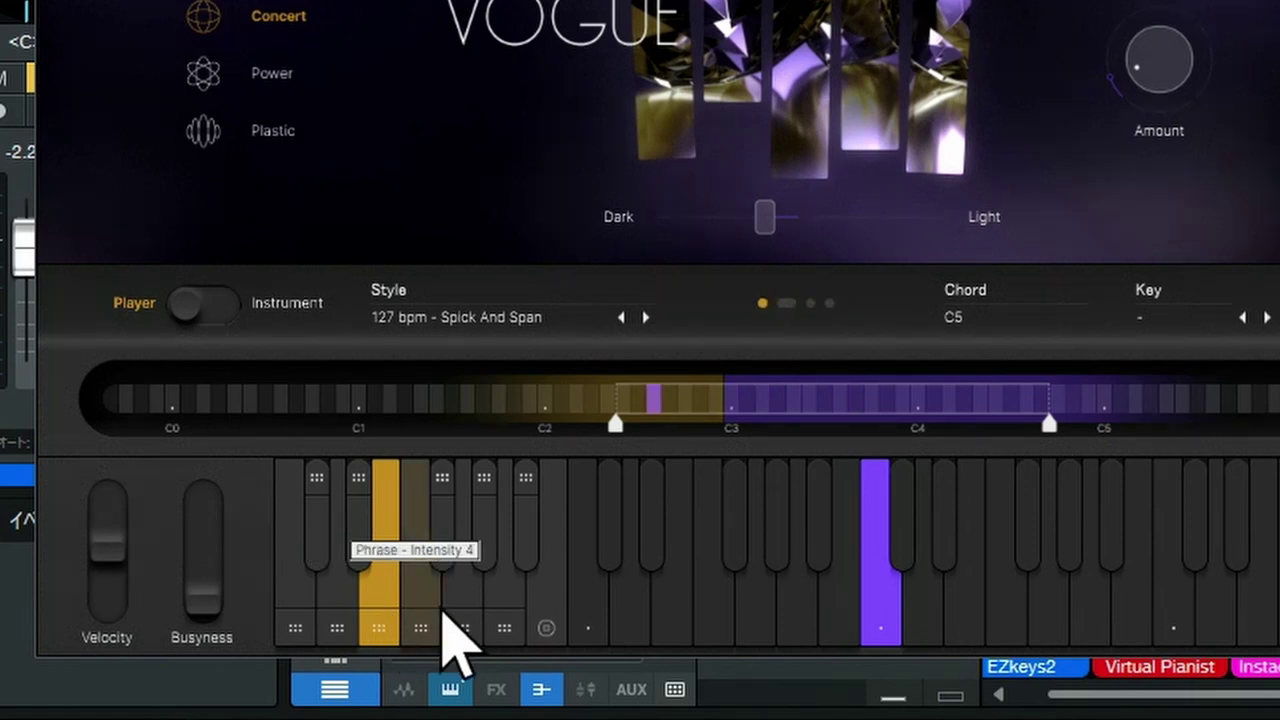
click(420, 626)
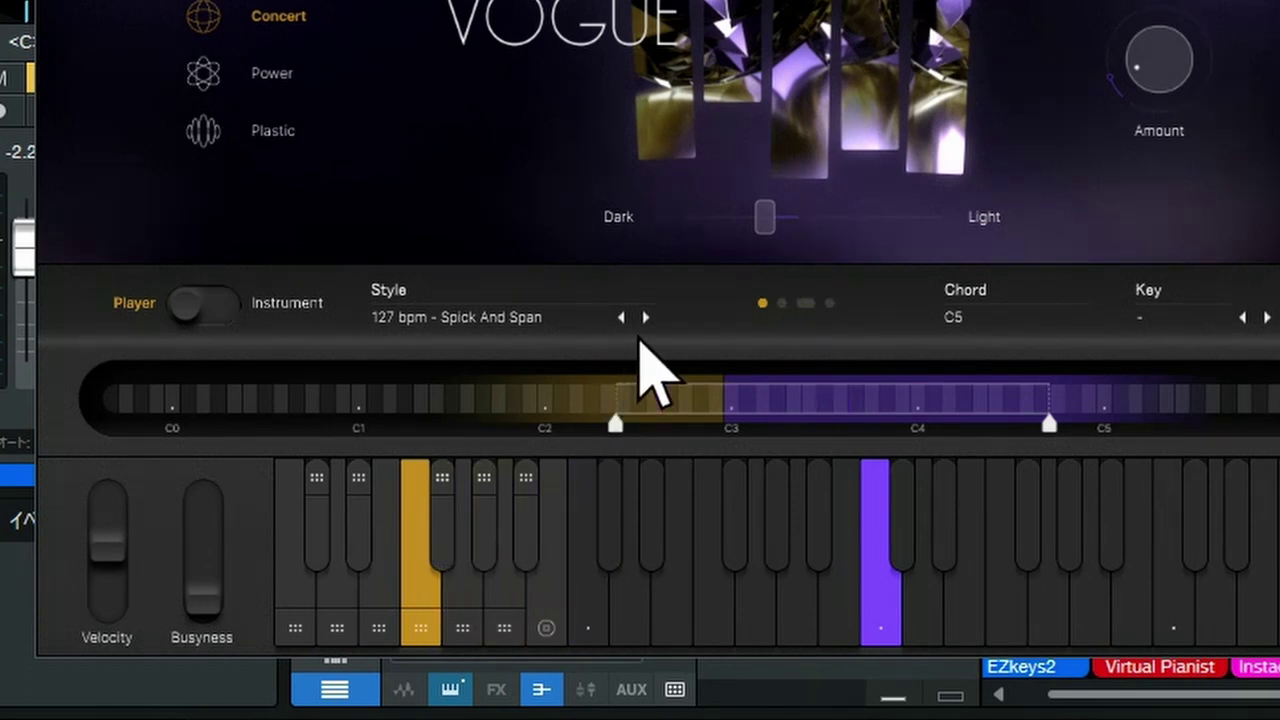
Change the style to 128 bpm - Backbone and raise Busyness to maximum.
click(645, 318)
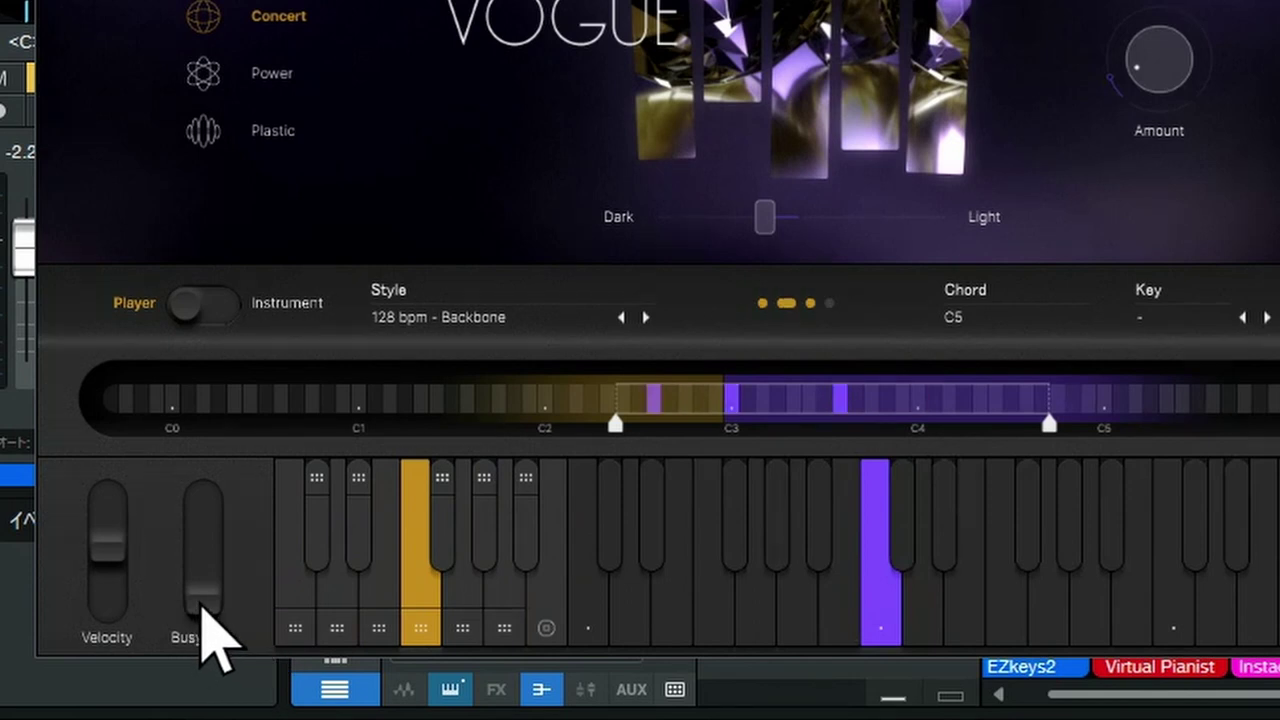
drag(200, 606, 217, 430)
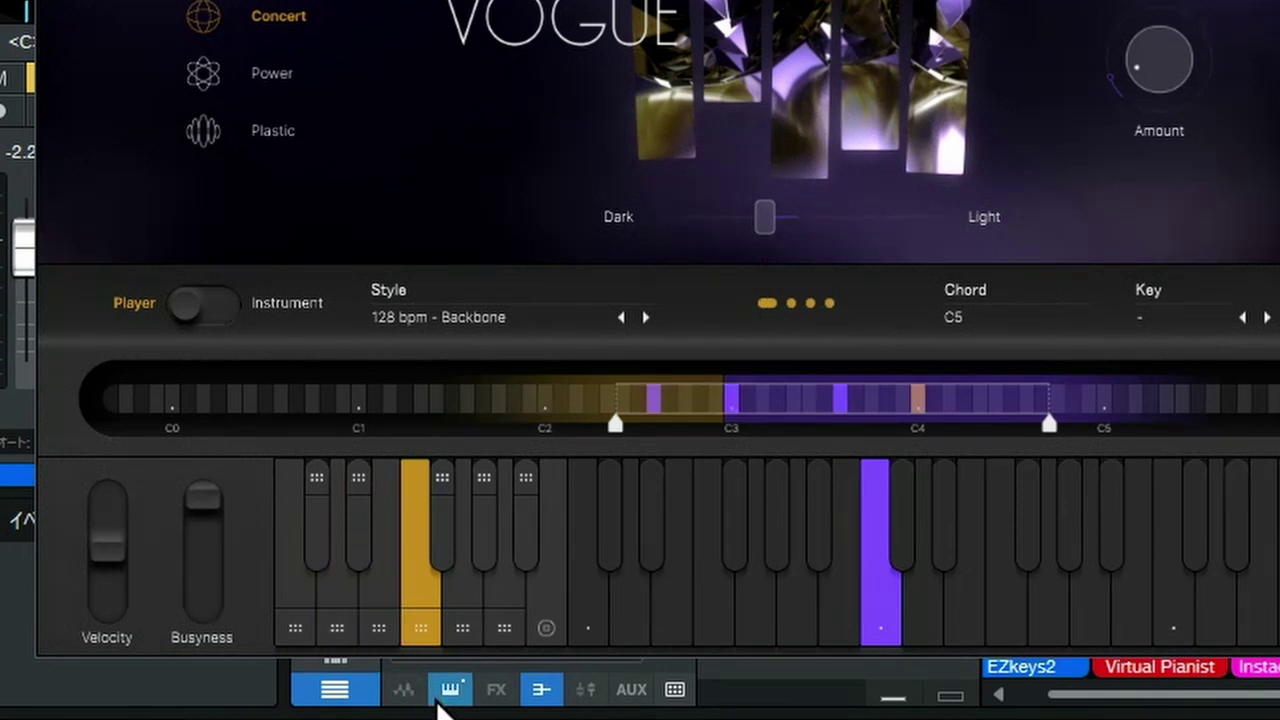
Select the fifth phrase and place it as a MIDI clip on the Virtual Pianist track starting at bar 2.
click(455, 603)
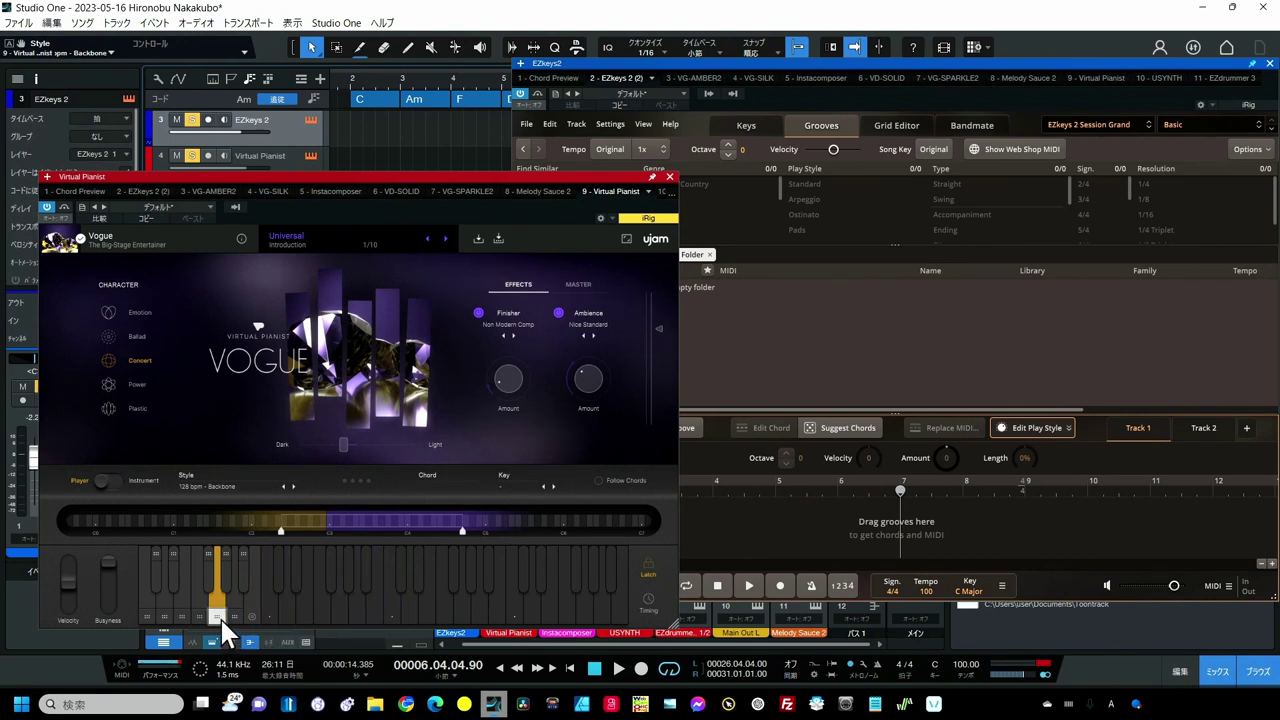
drag(222, 632, 377, 155)
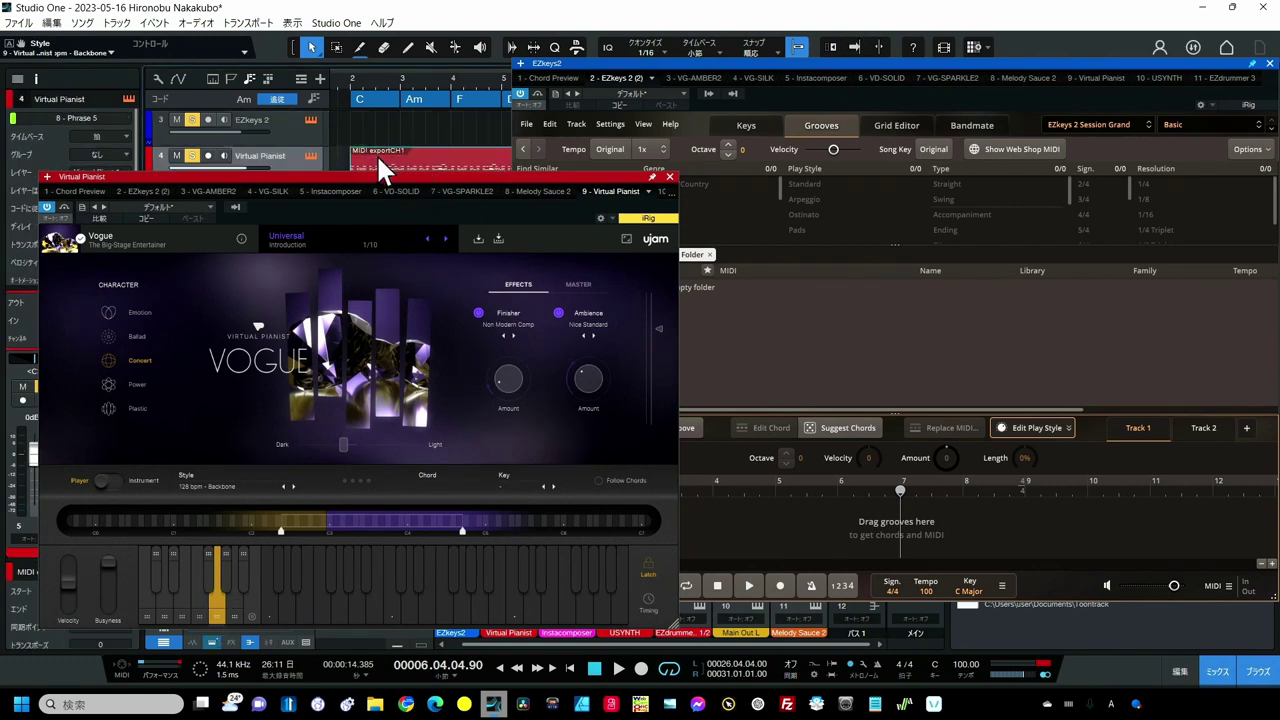
double_click(378, 174)
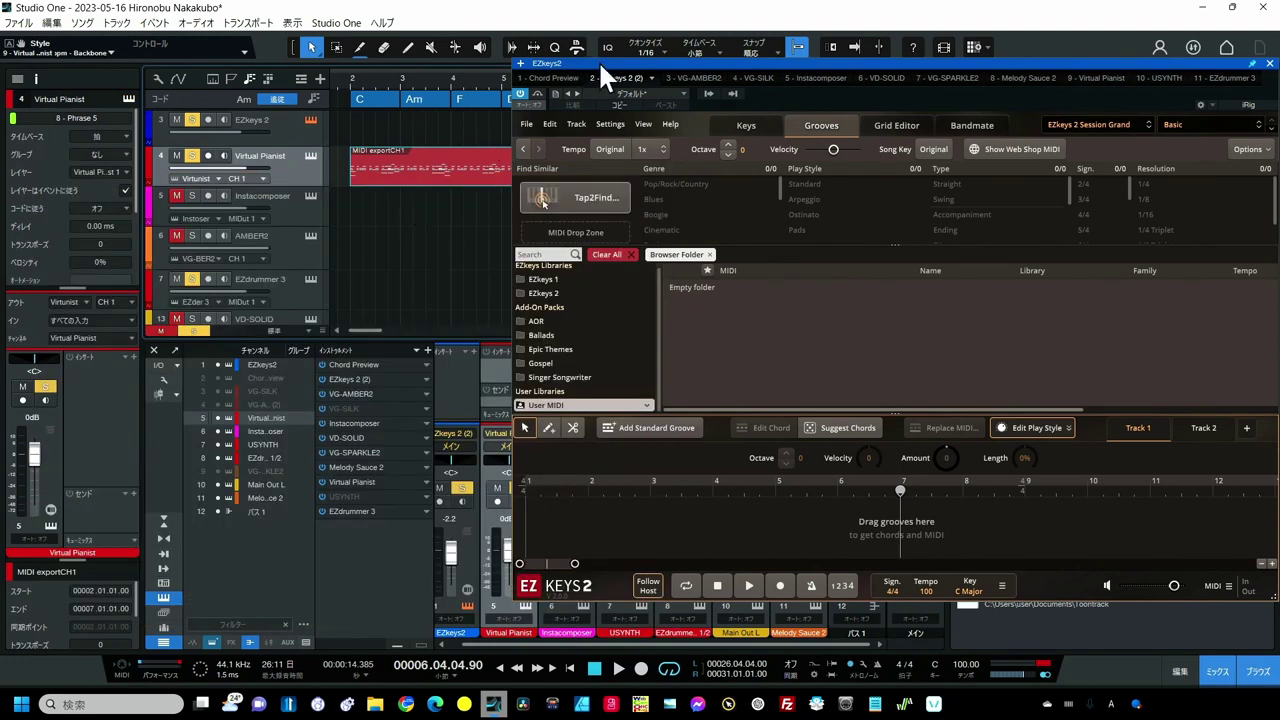
Shorten the phrase clip to end at bar 6 and move it up to the EZkeys 2 track.
drag(598, 62, 784, 70)
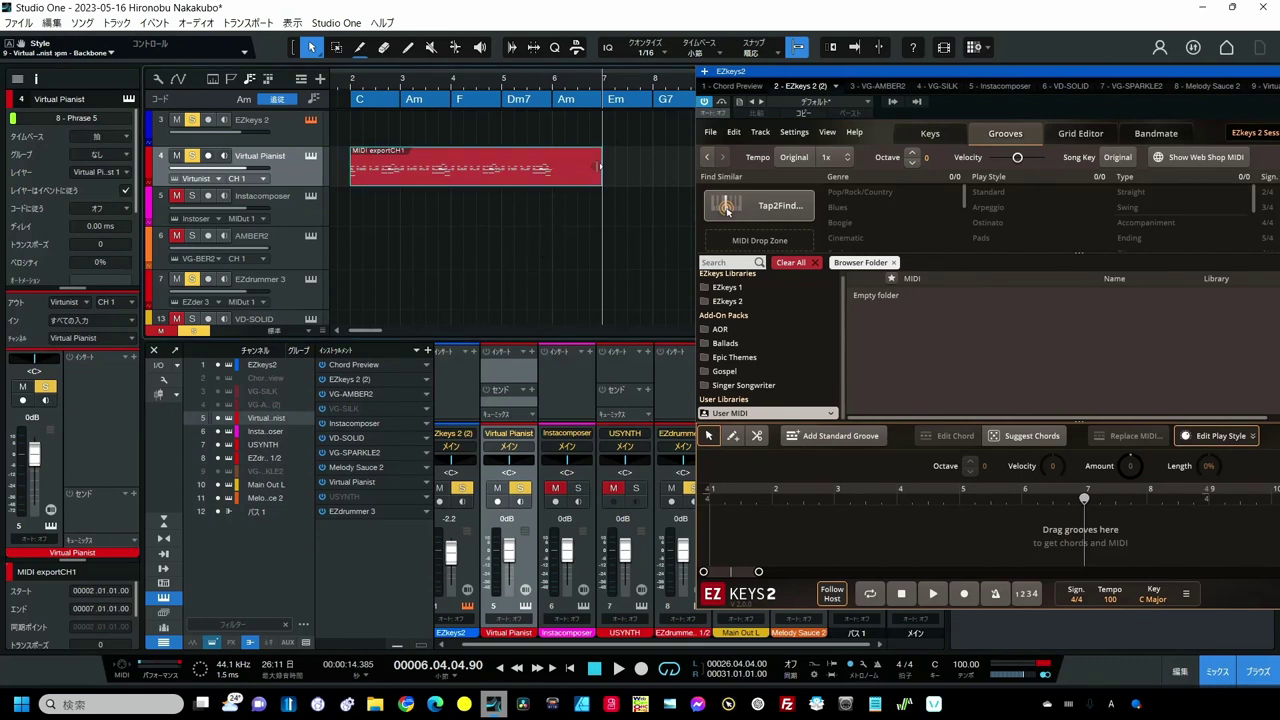
drag(601, 167, 552, 170)
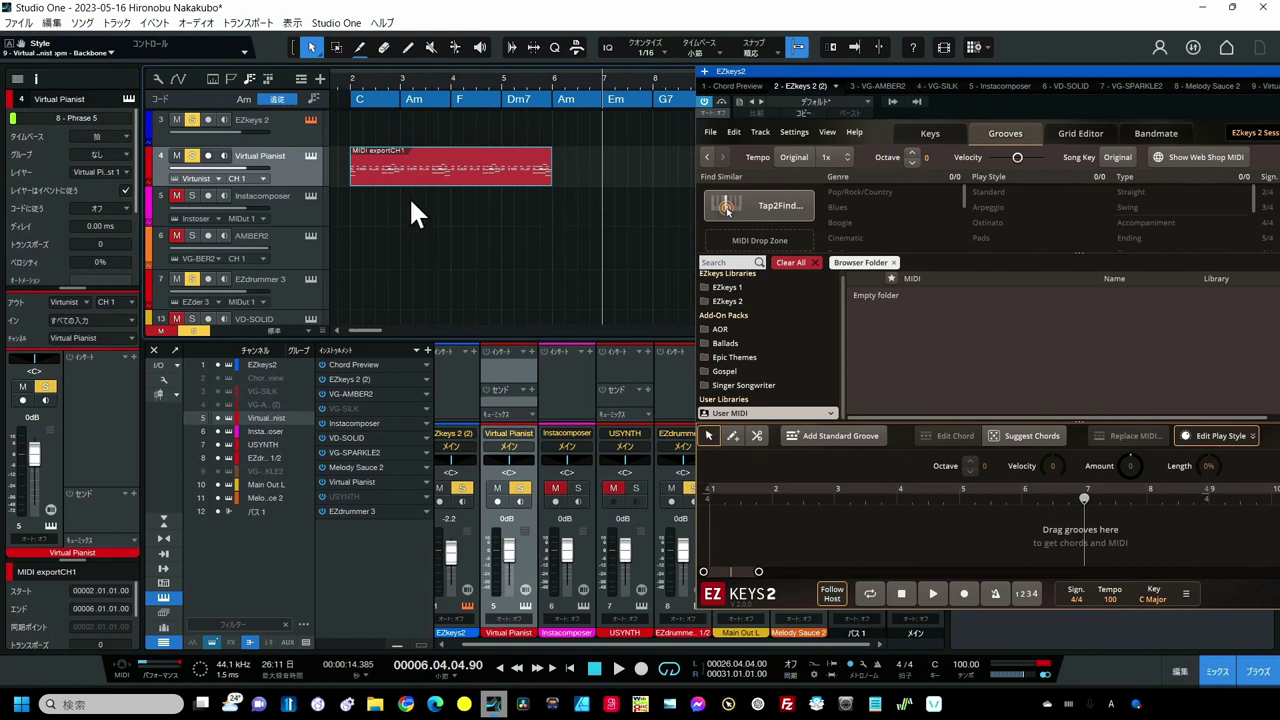
drag(409, 166, 408, 133)
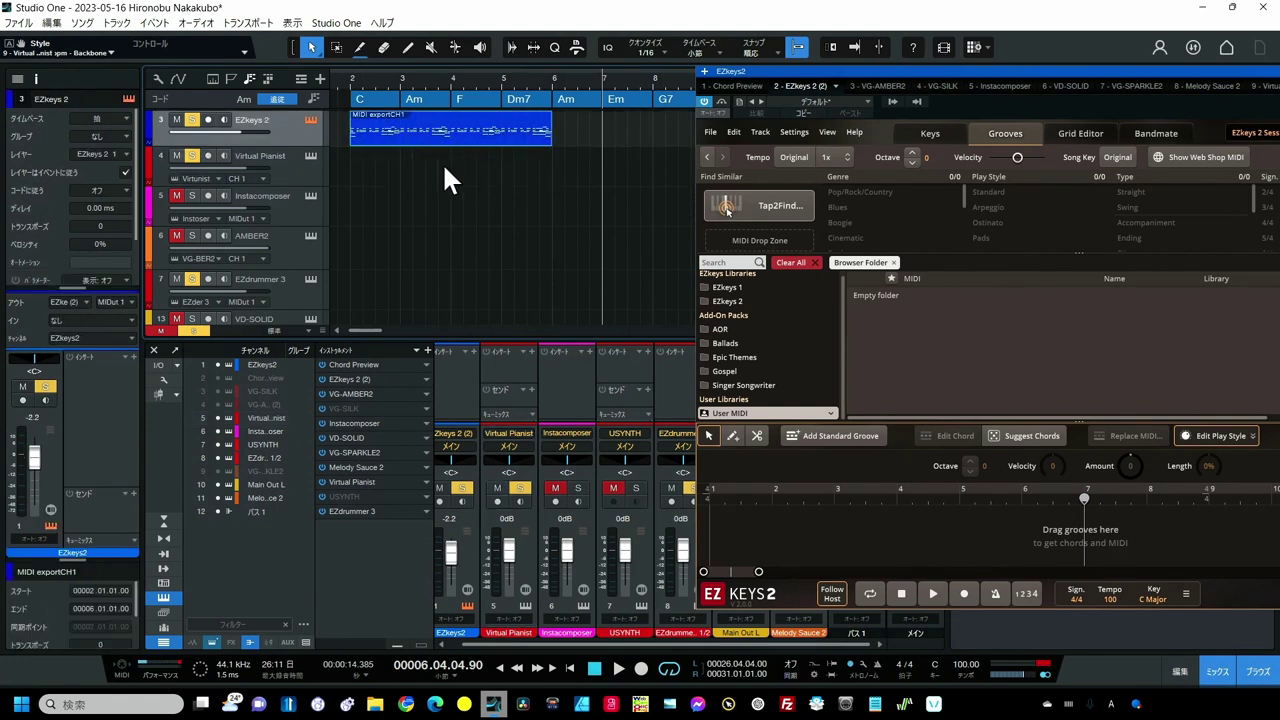
Play the clip on the EZkeys 2 track from bar 2.
click(352, 80)
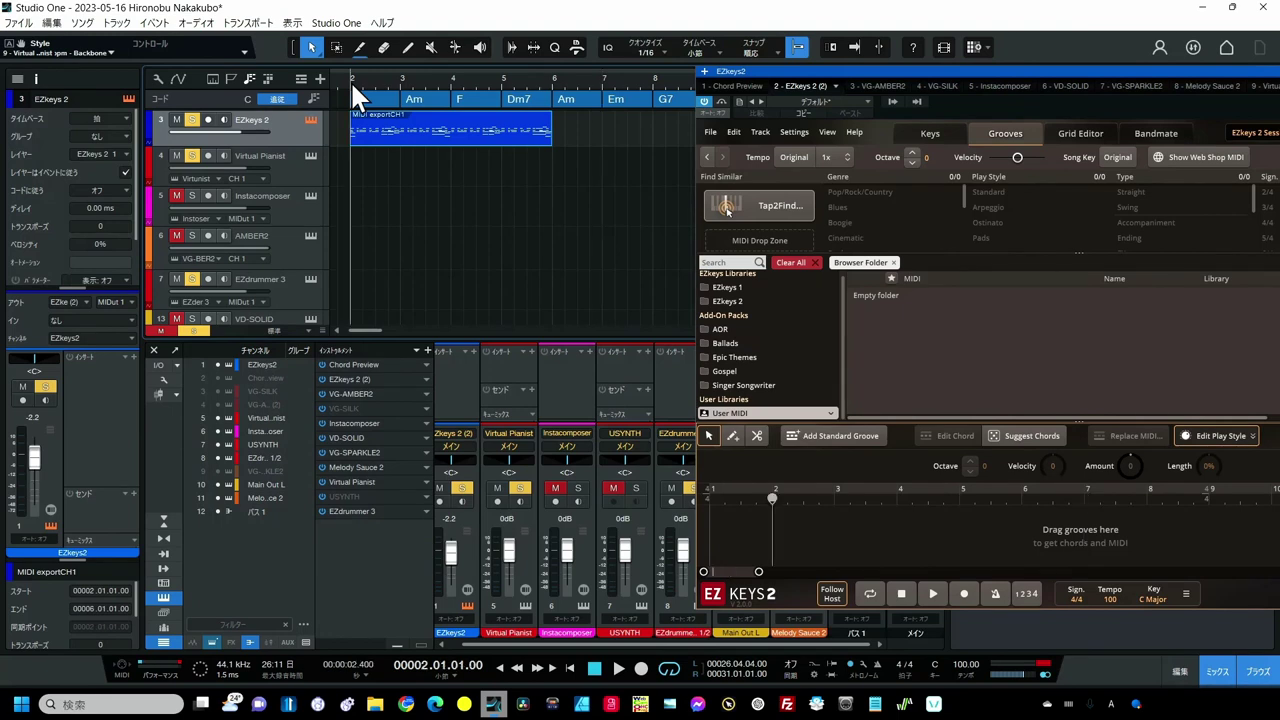
key(space)
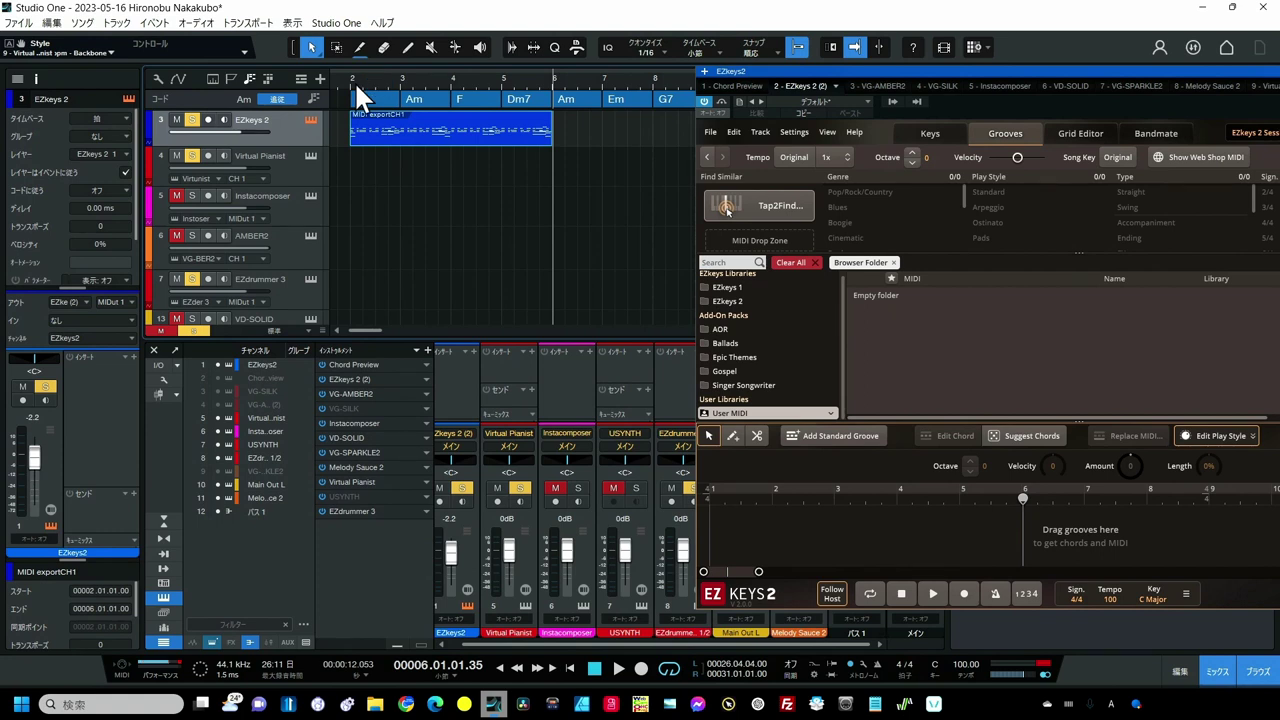
In the EZkeys 2 Grooves view, open the User MIDI library's folder in Explorer.
drag(938, 82, 811, 81)
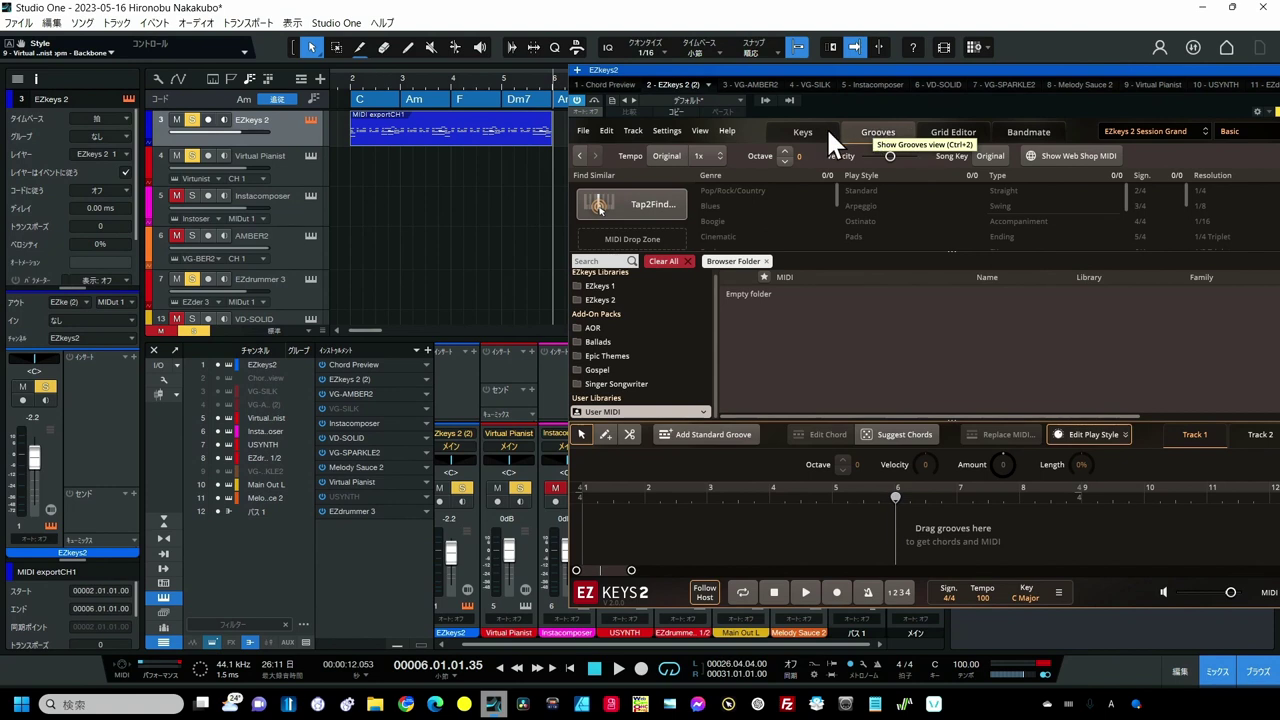
click(866, 140)
click(878, 132)
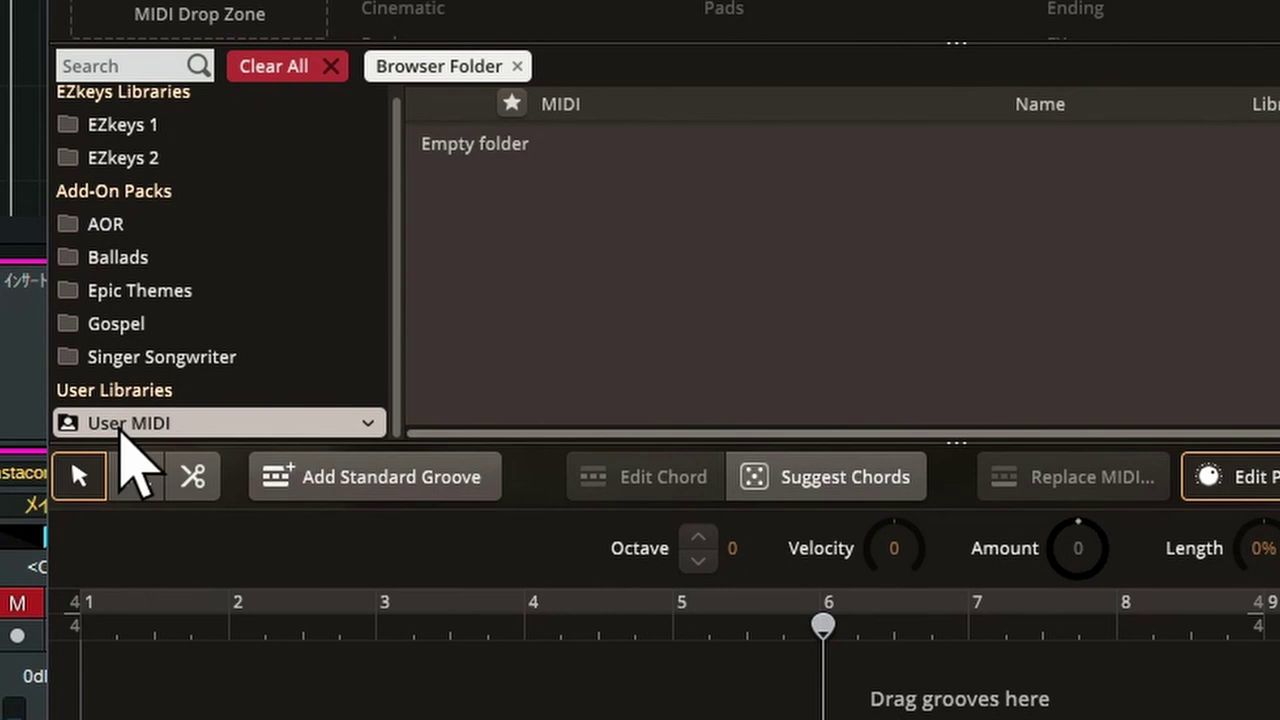
right_click(128, 440)
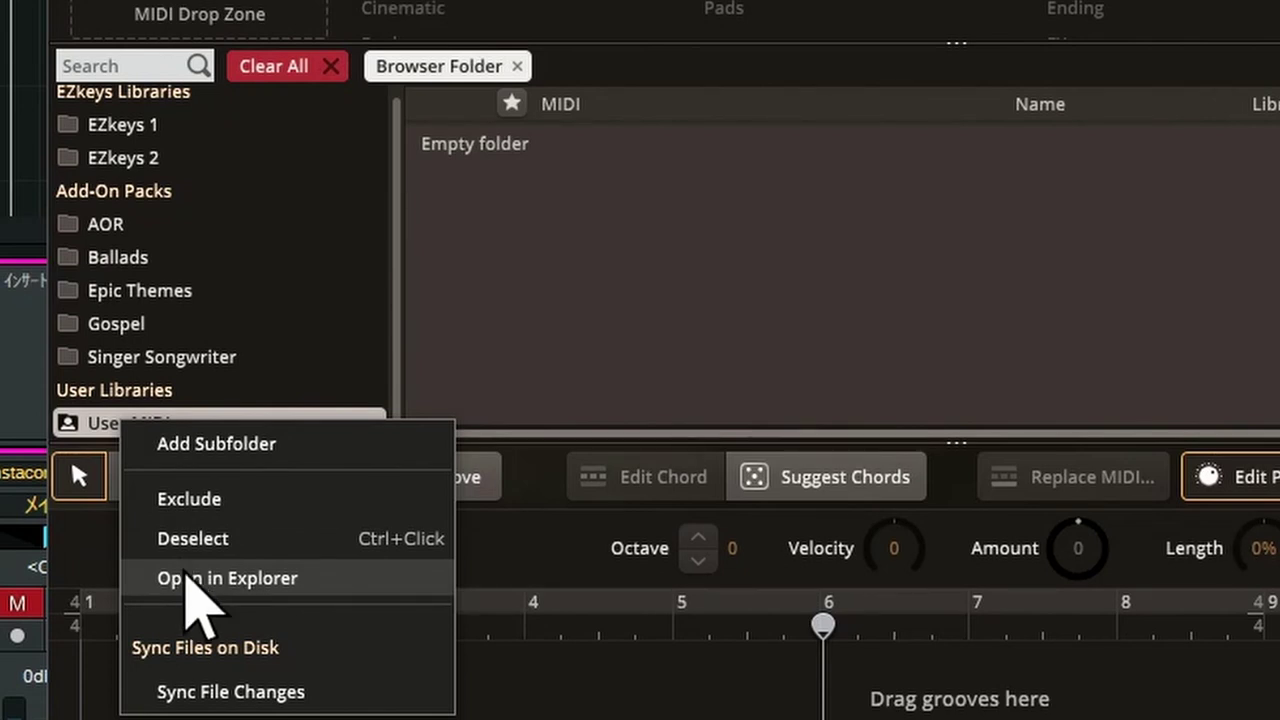
click(185, 578)
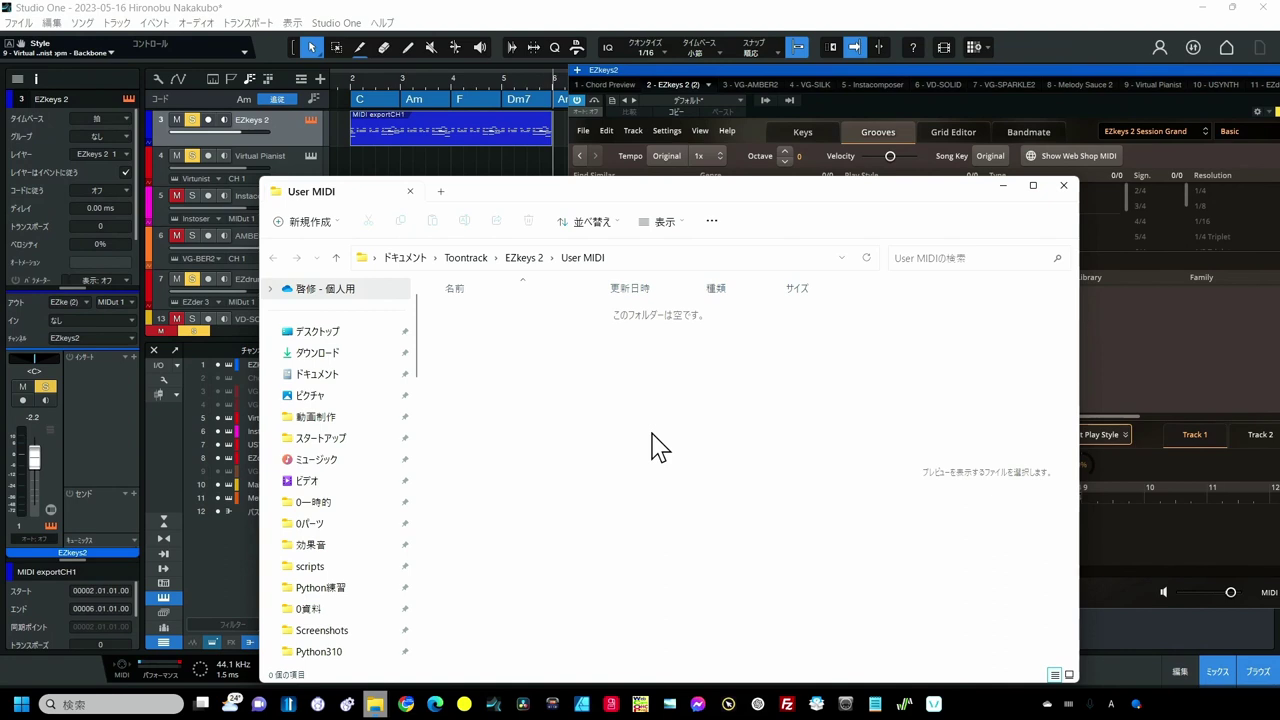
Close the EZkeys 2 plug-in window and expand Toontrack > EZkeys 2 > User MIDI in the file browser, comparing it with the Explorer folder.
click(861, 70)
drag(861, 70, 609, 168)
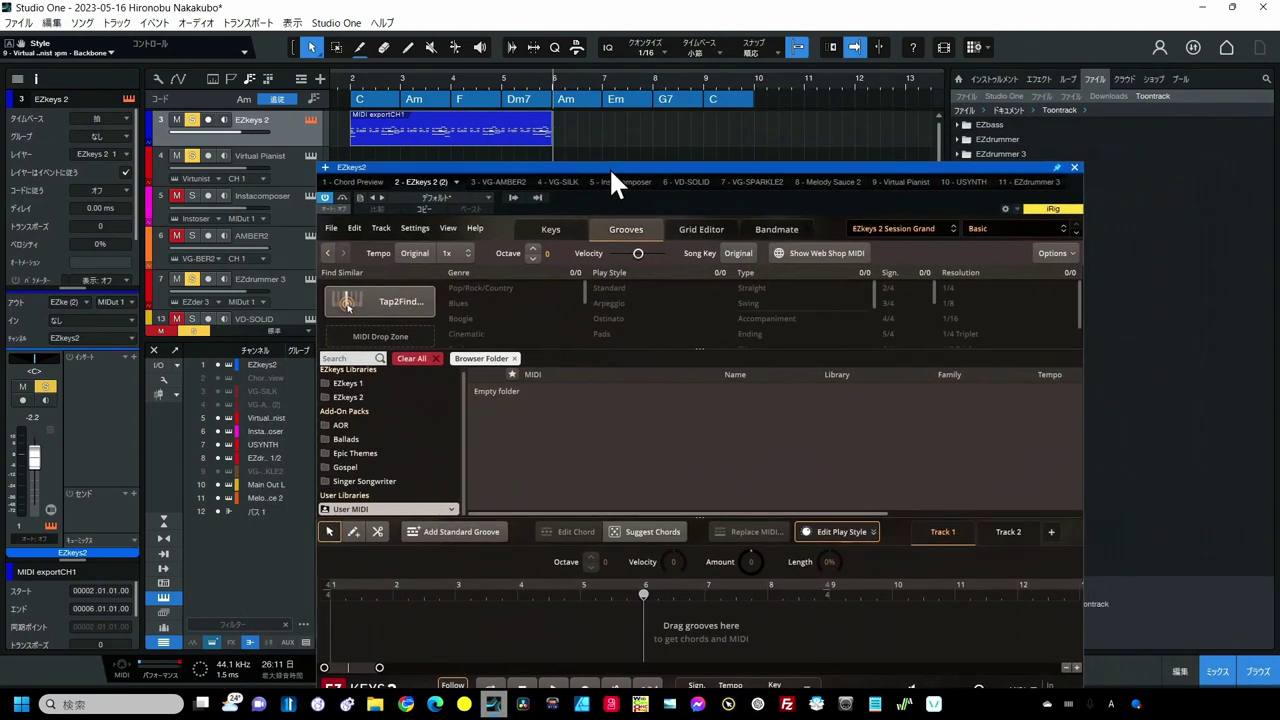
click(1074, 168)
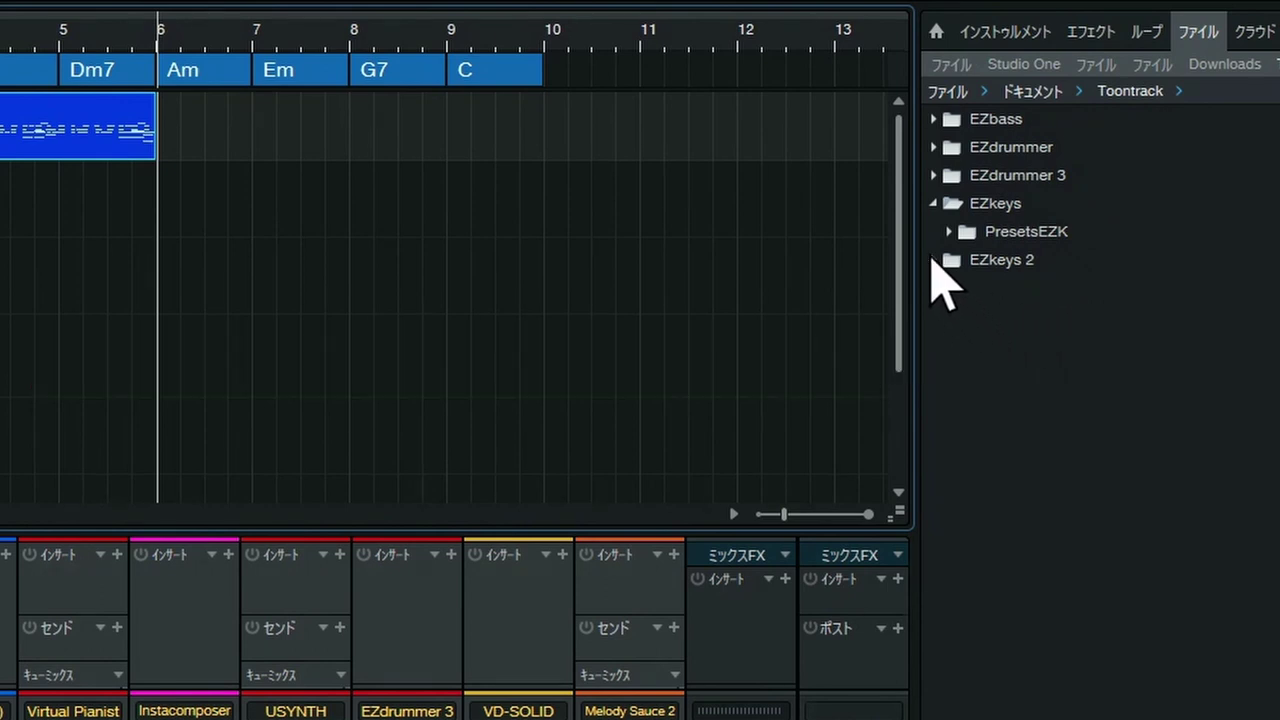
double_click(1003, 262)
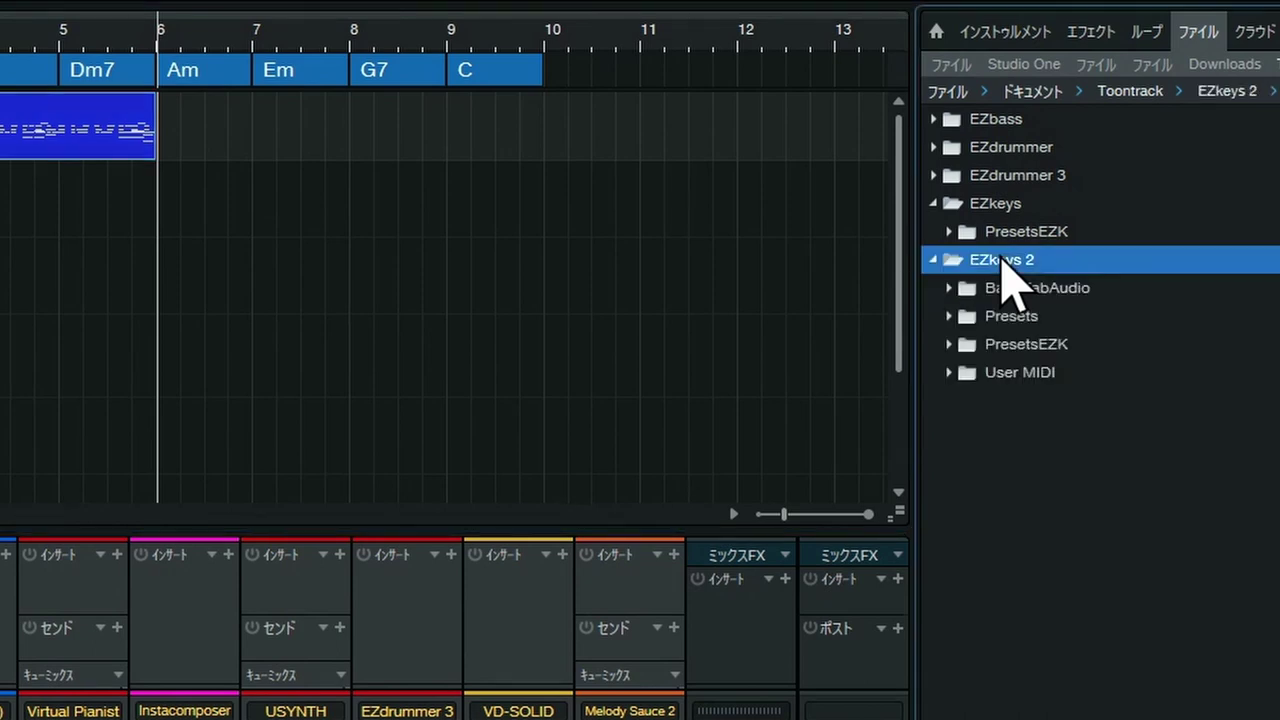
double_click(992, 374)
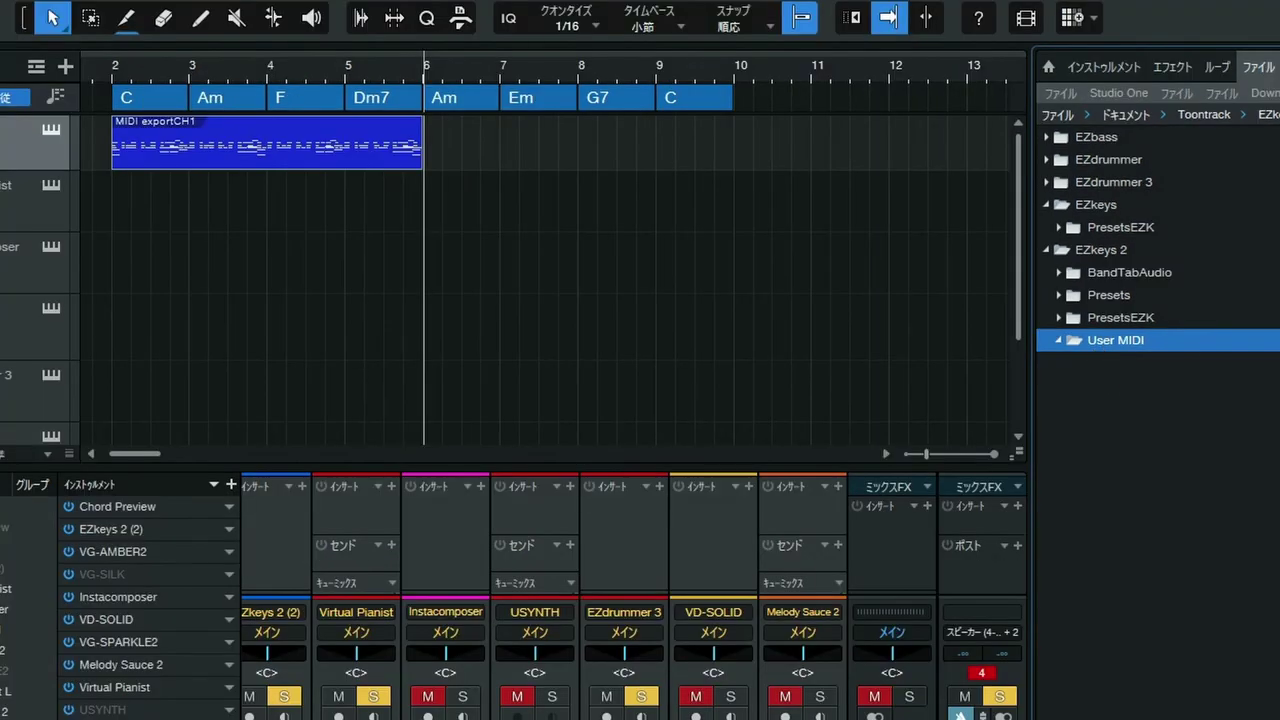
key(alt+Tab)
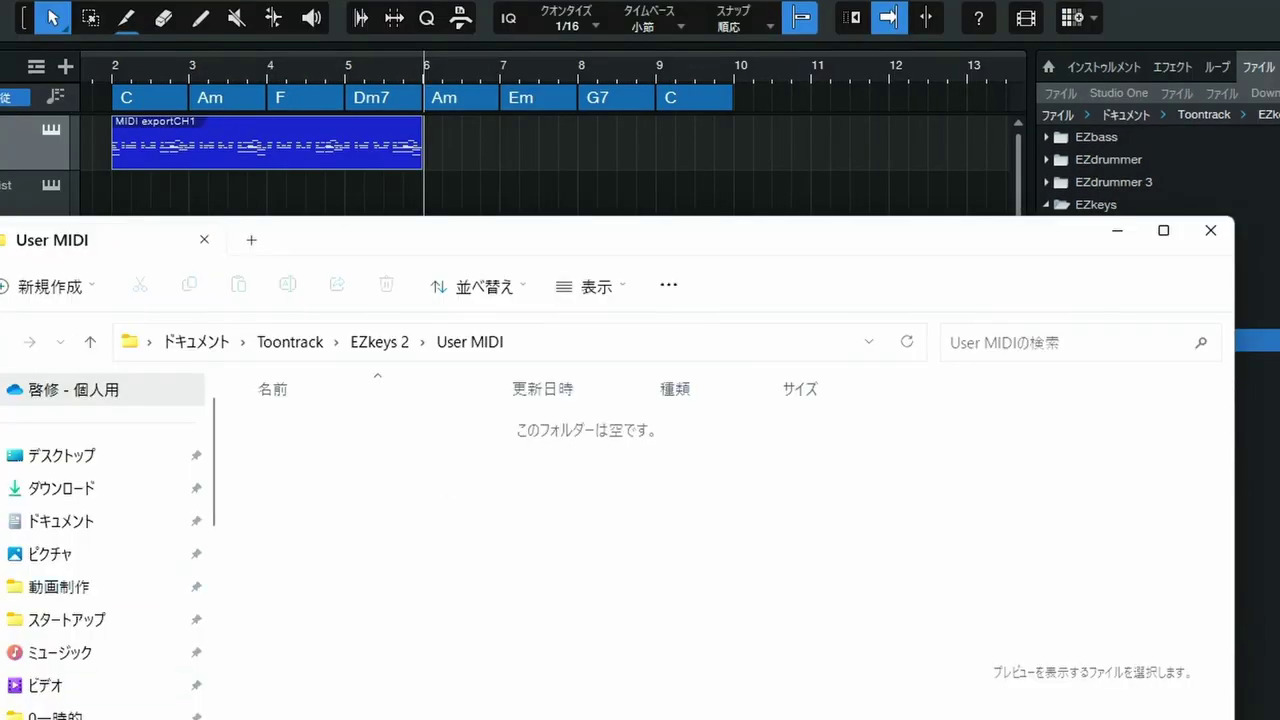
key(alt+Tab)
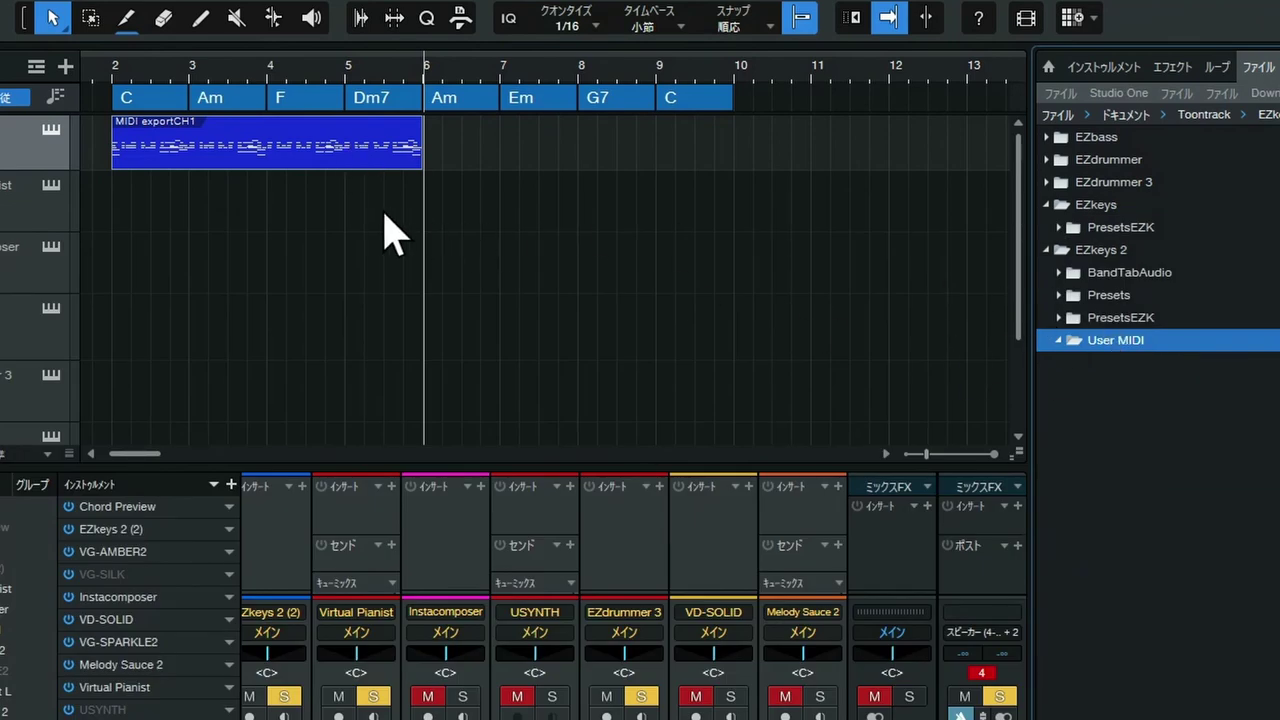
Export the EZkeys 2 track's clip into the User MIDI folder as the MIDI file MIDI exportCH1.mid instead of a Musicloop.
click(312, 147)
drag(312, 147, 1118, 350)
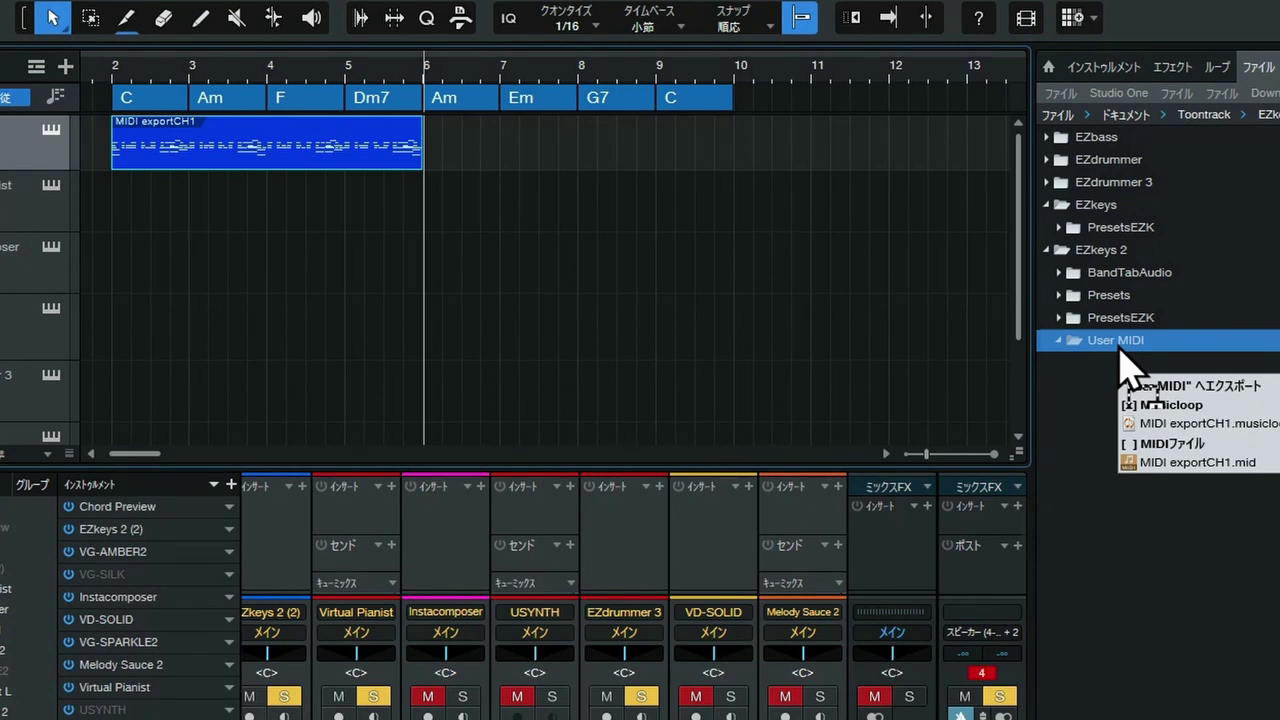
drag(1120, 352, 1120, 352)
key(shift)
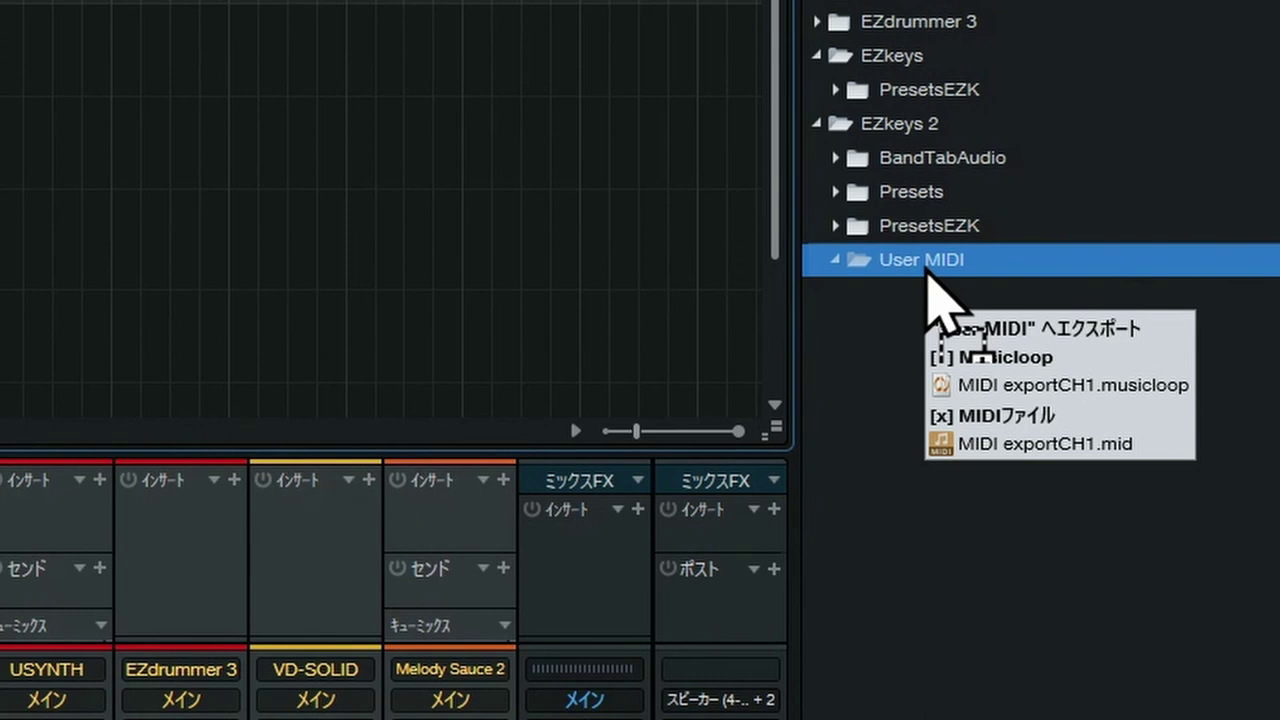
drag(927, 270, 930, 274)
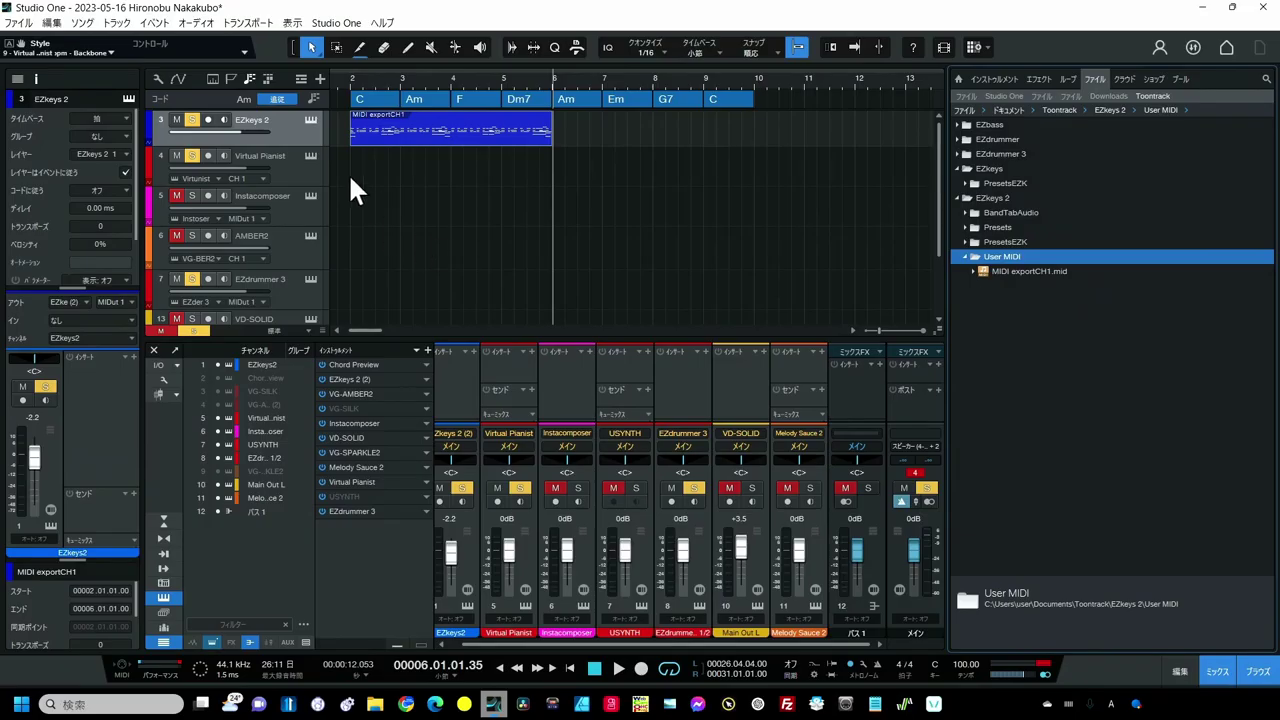
Reopen the EZkeys 2 plug-in from its track and sync the User MIDI library with the file changes on disk.
click(310, 120)
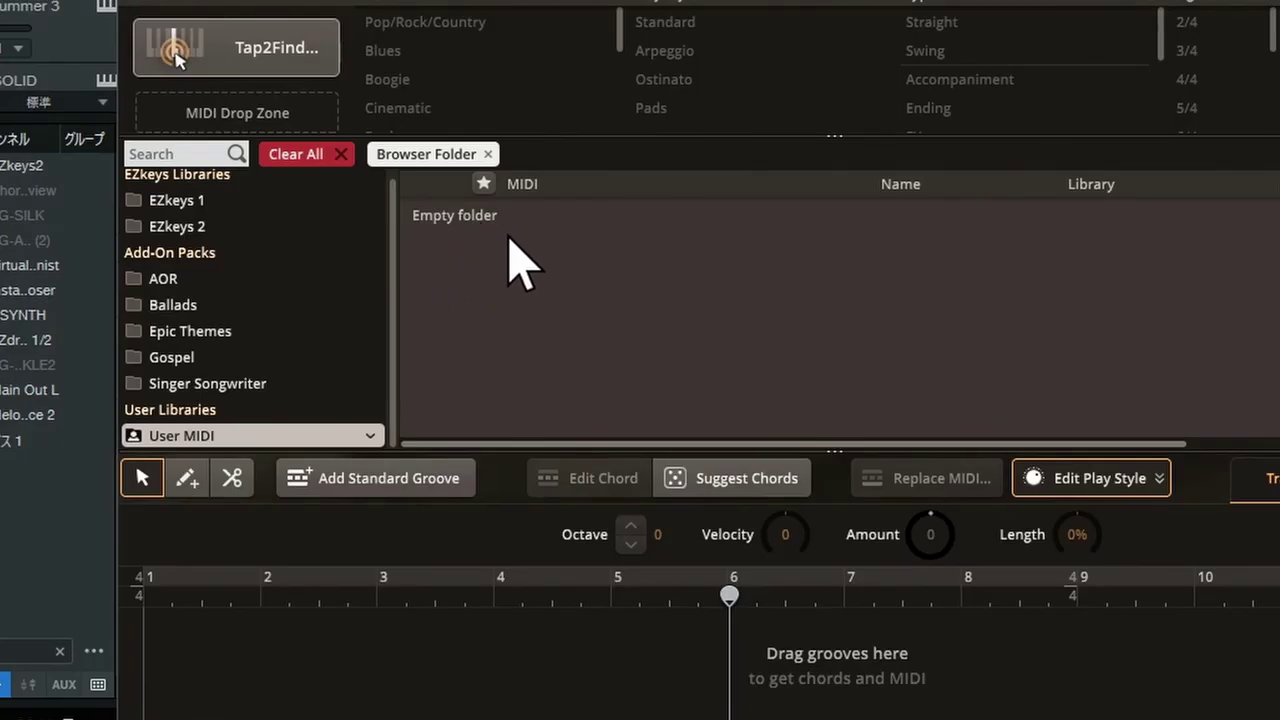
right_click(270, 440)
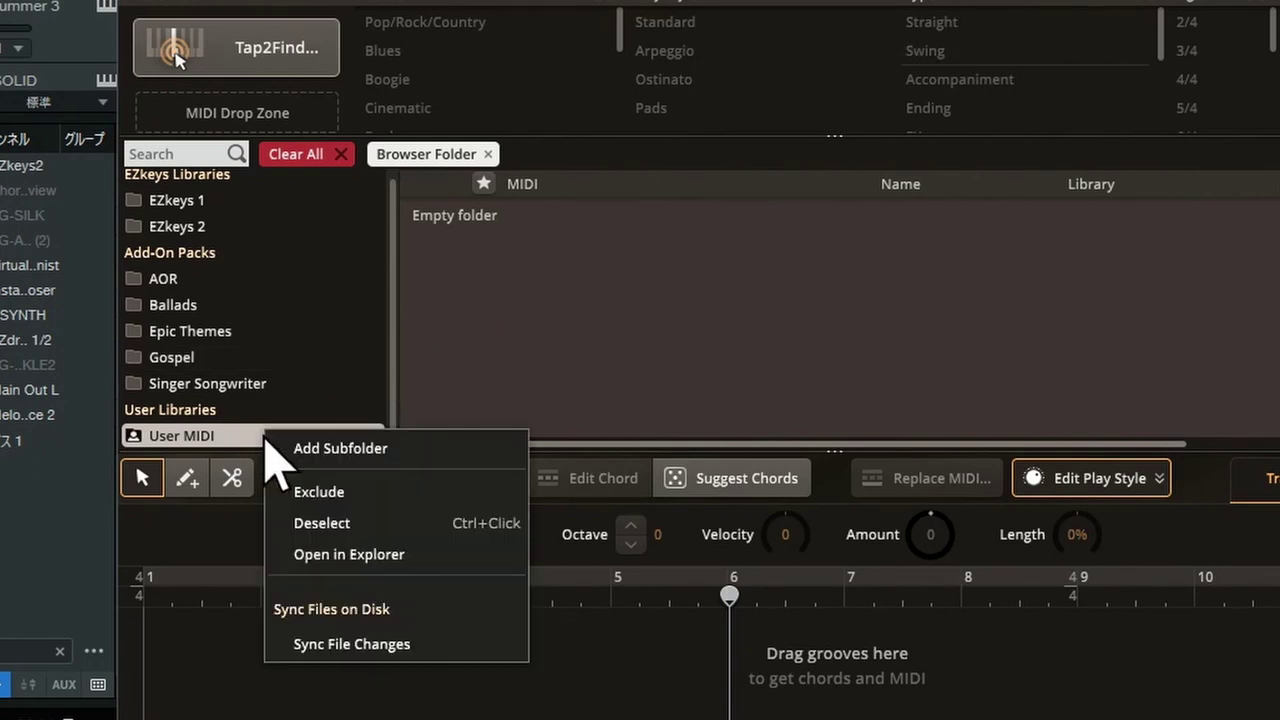
click(428, 647)
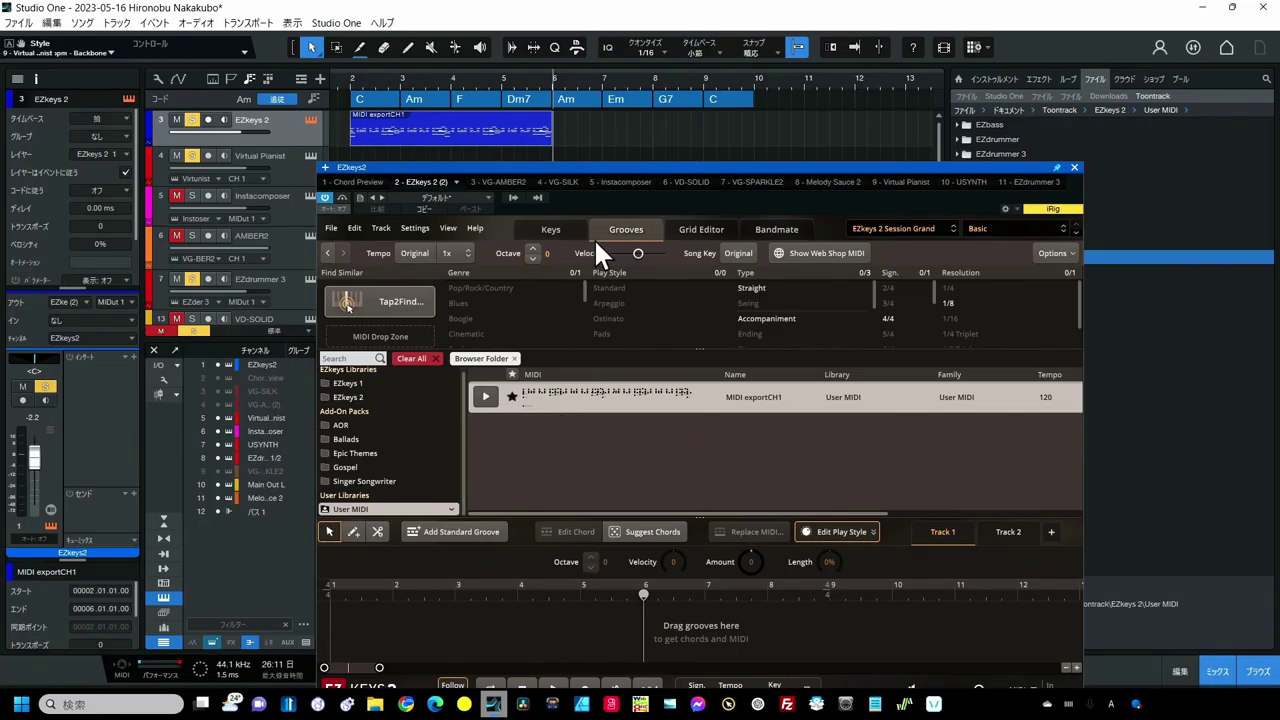
Delete the clip from the Studio One EZkeys 2 track and place the MIDI exportCH1 groove on the plug-in's song track starting at bar 2.
click(411, 137)
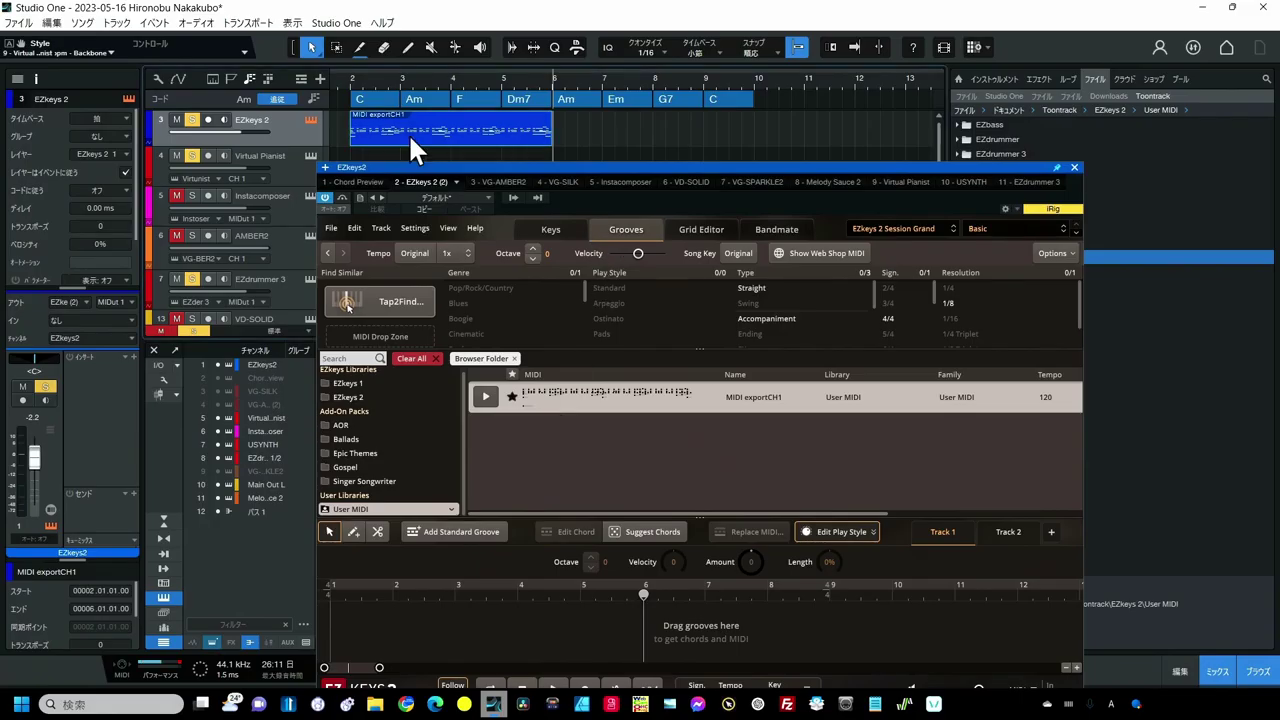
key(Delete)
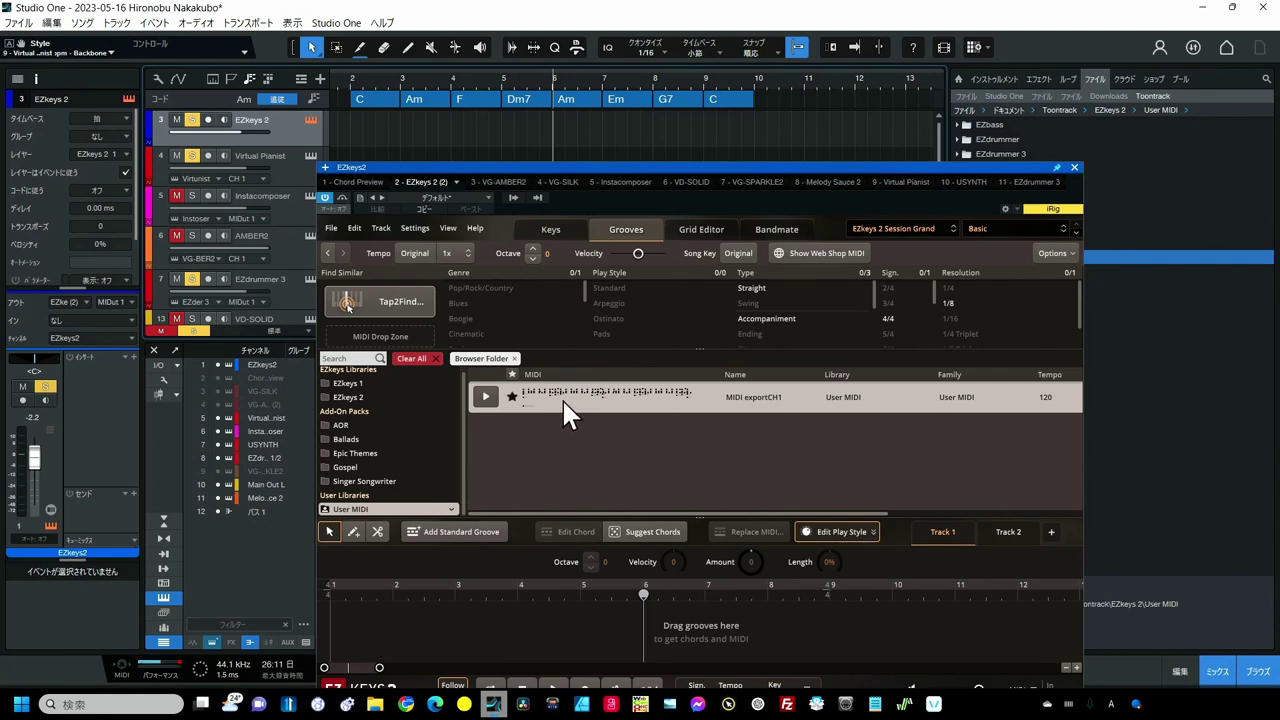
drag(565, 410, 331, 612)
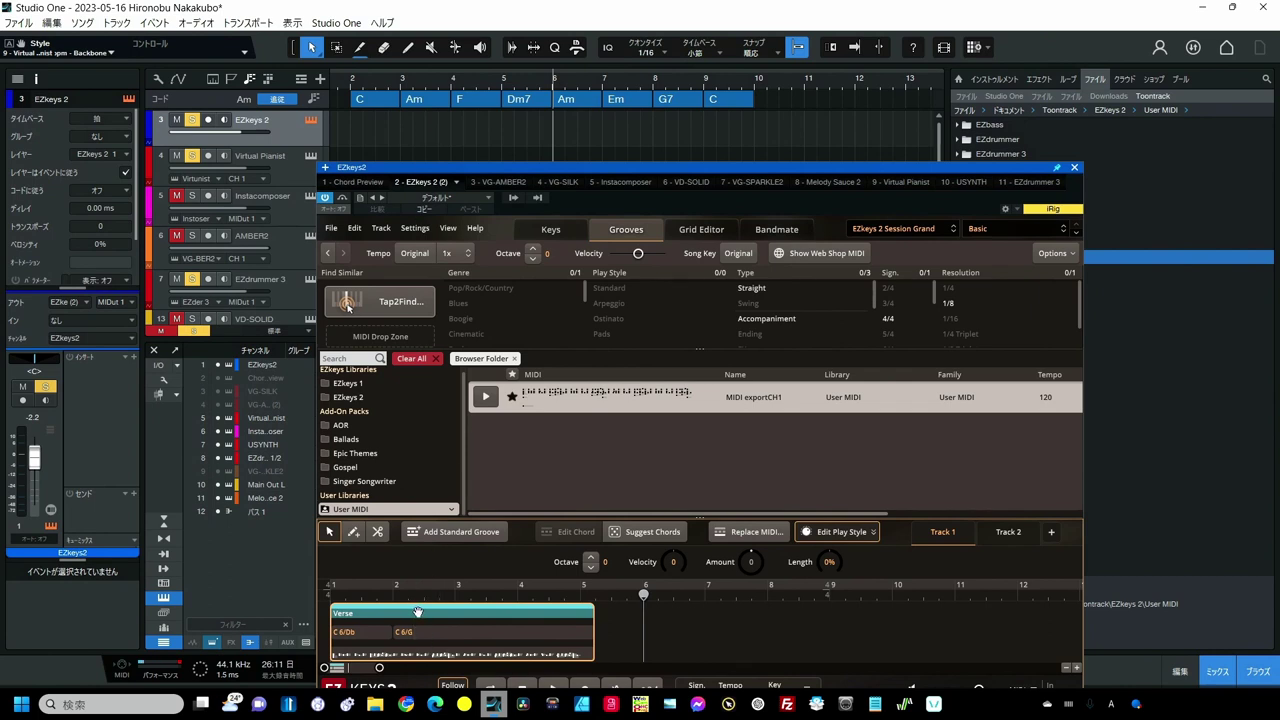
drag(414, 612, 470, 617)
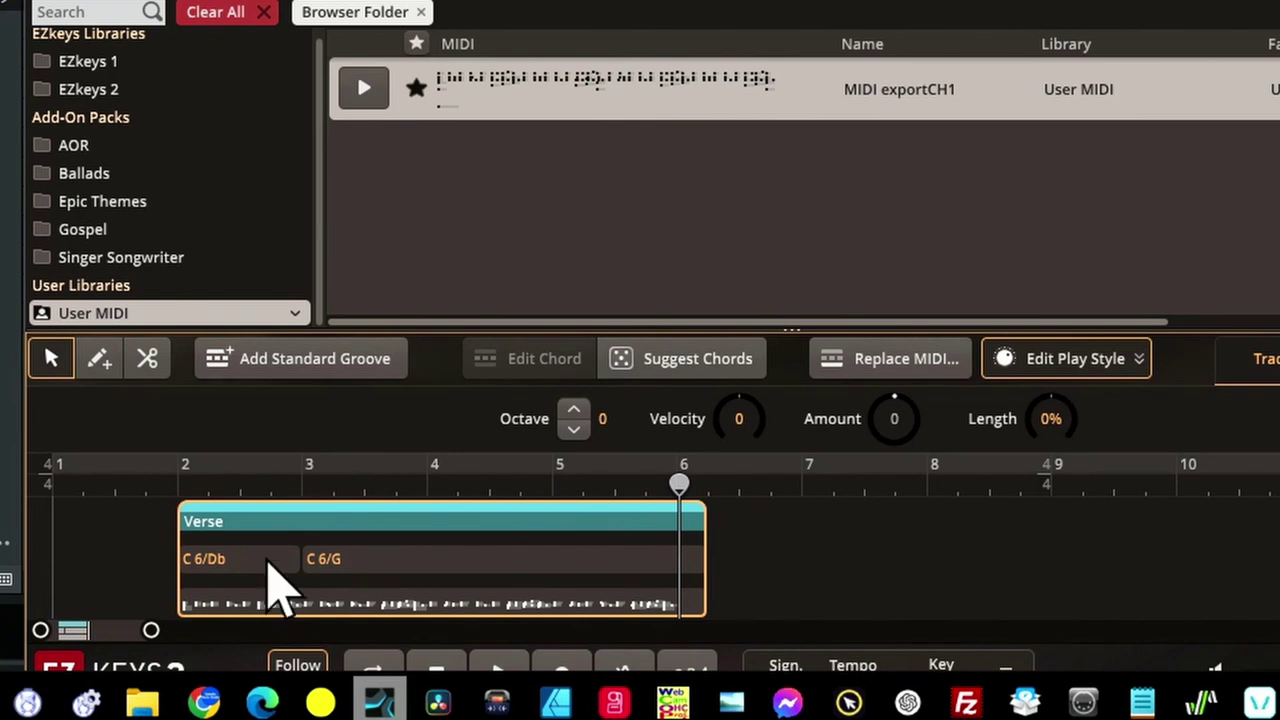
Change the groove's first chord at bar 2 to a plain C by removing the 6 and setting the bass to C.
click(268, 562)
double_click(278, 587)
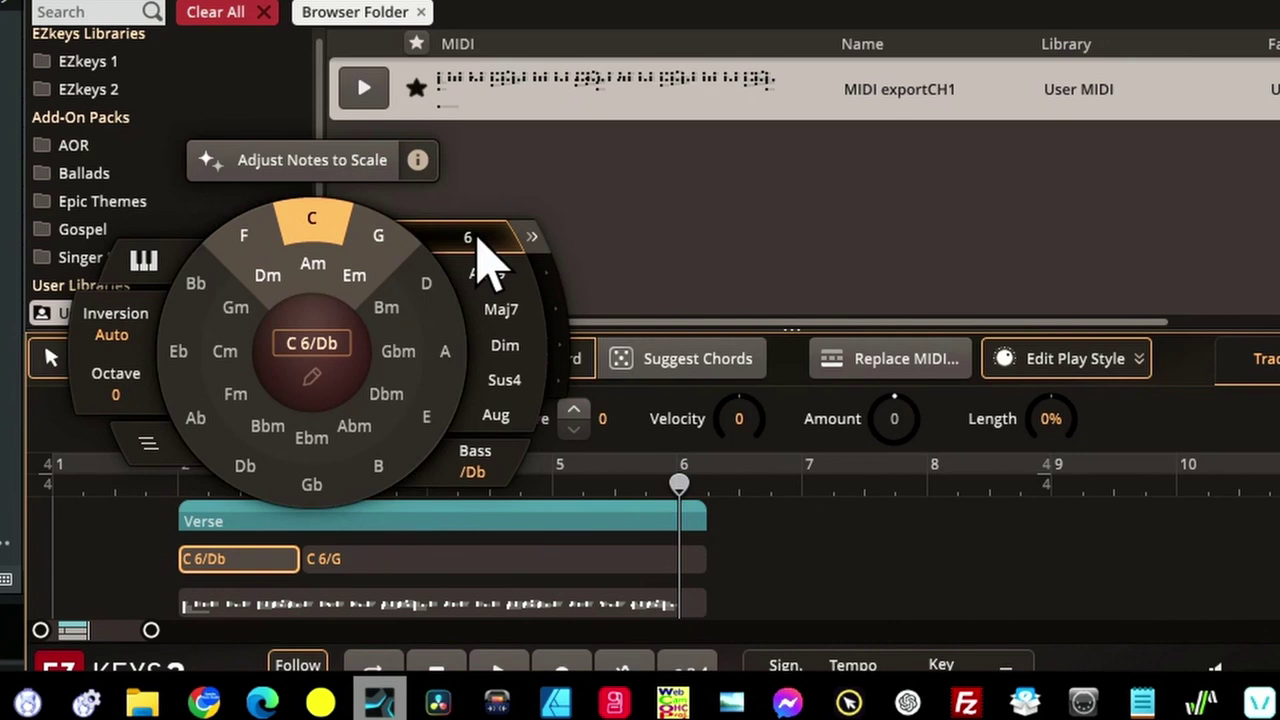
click(477, 238)
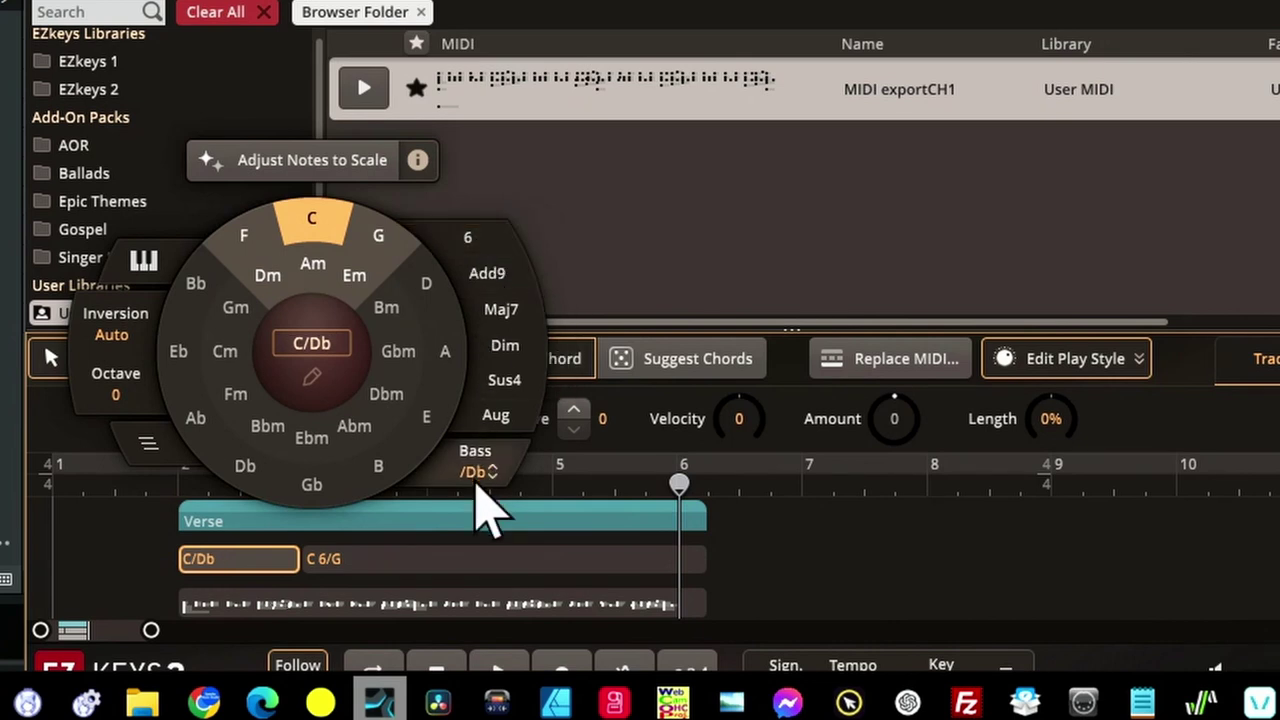
click(474, 472)
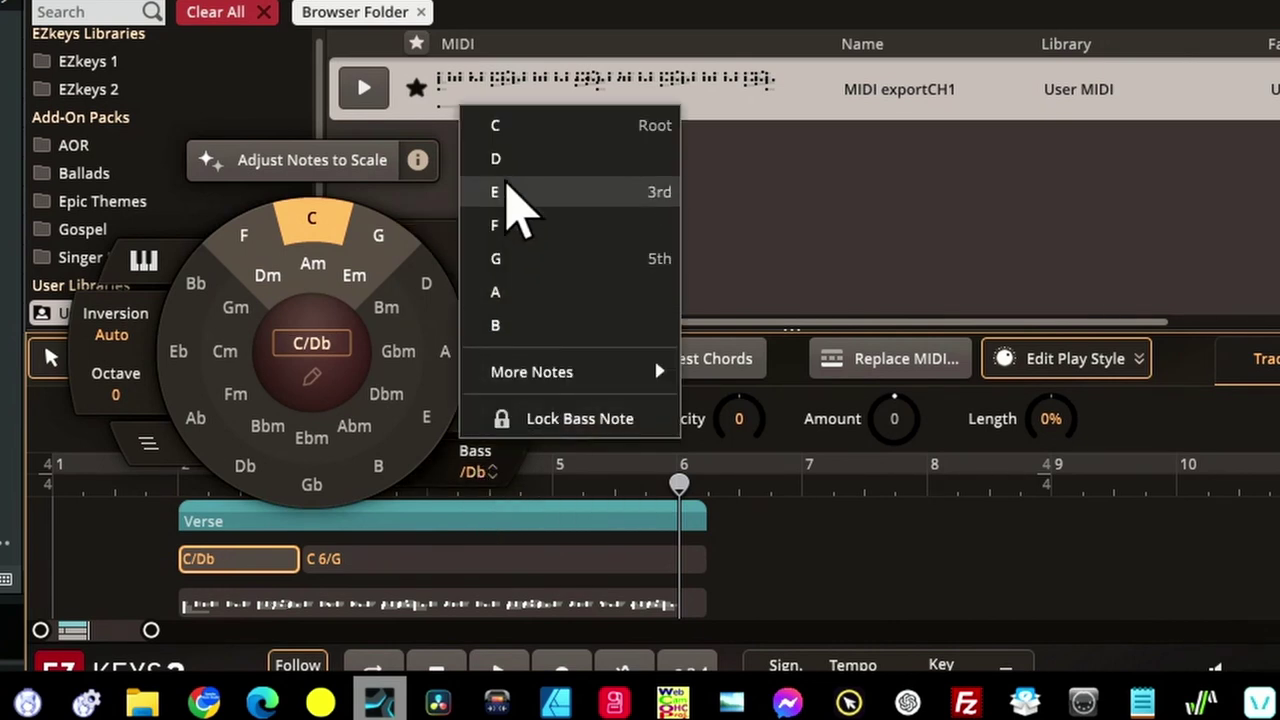
click(514, 128)
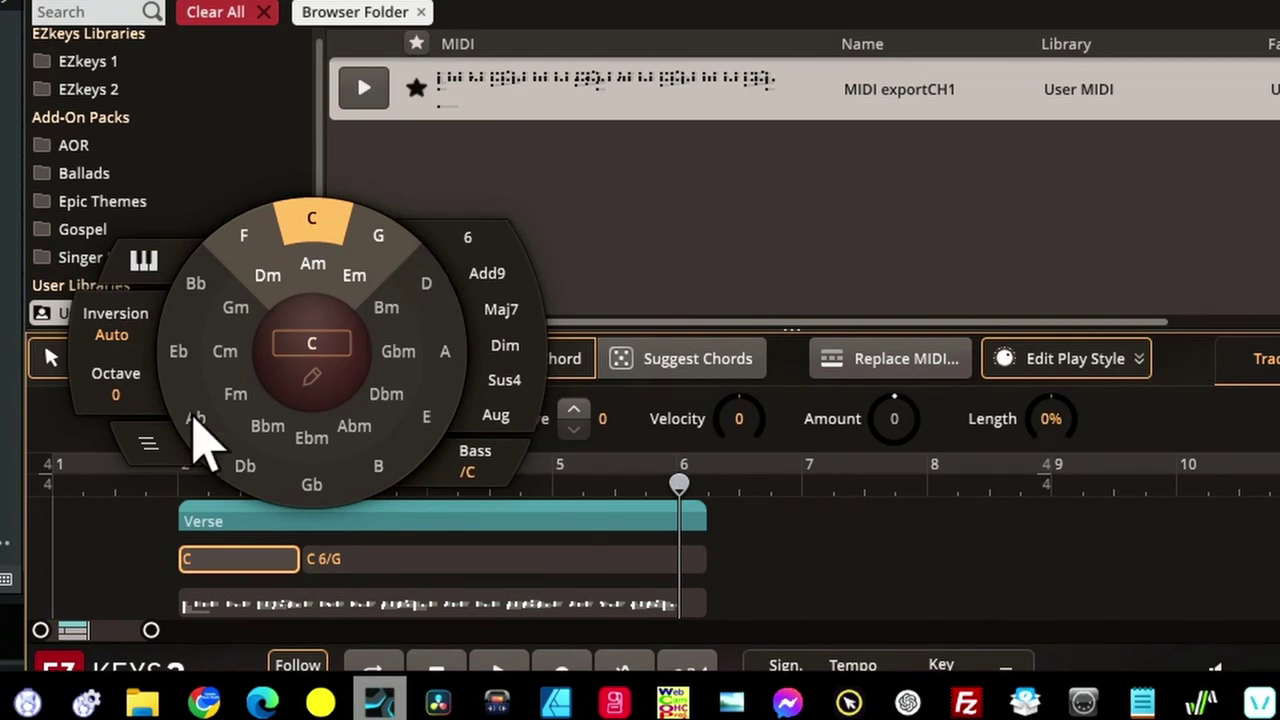
click(120, 563)
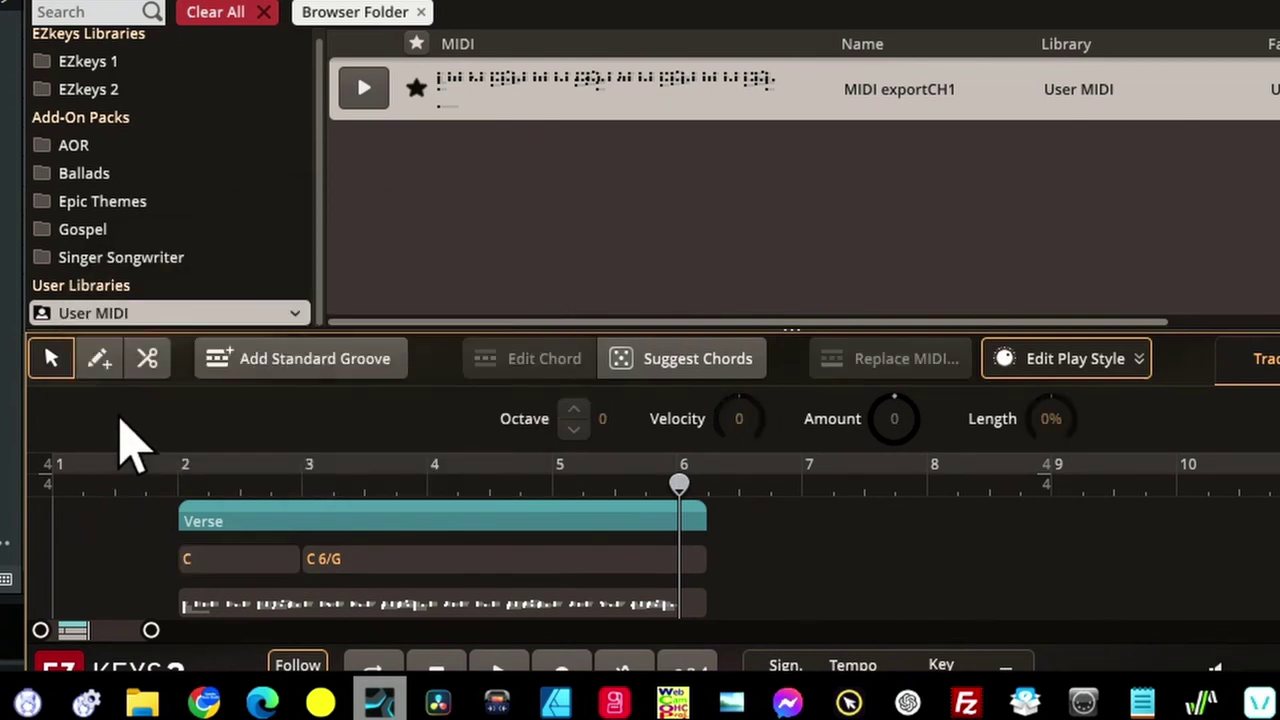
Split the groove's C 6/G chord block at bars 4 and 5.
click(147, 362)
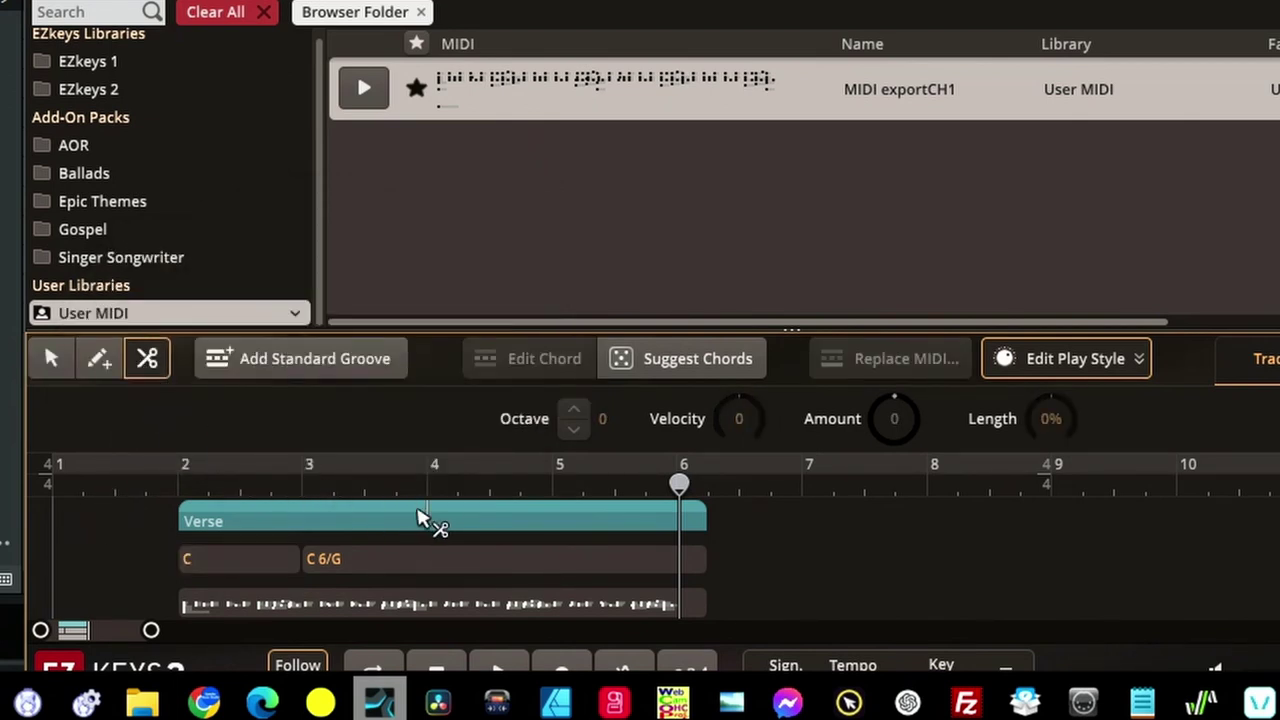
click(428, 566)
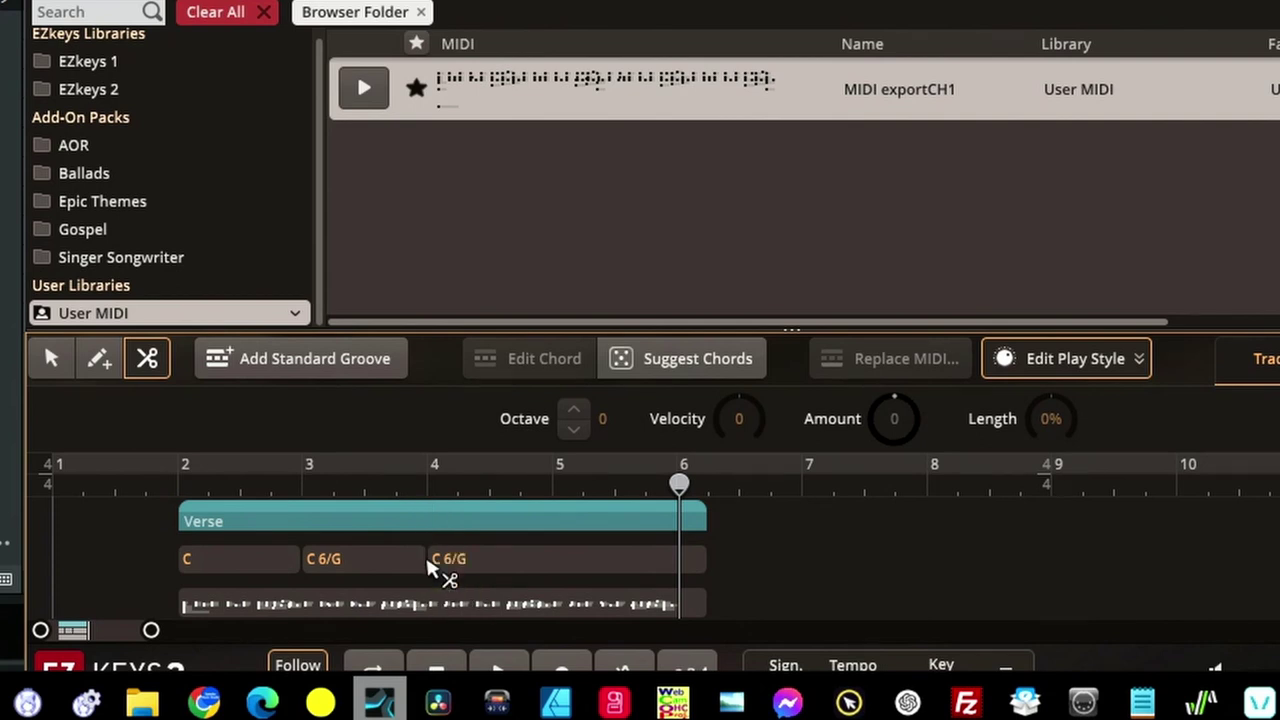
click(551, 580)
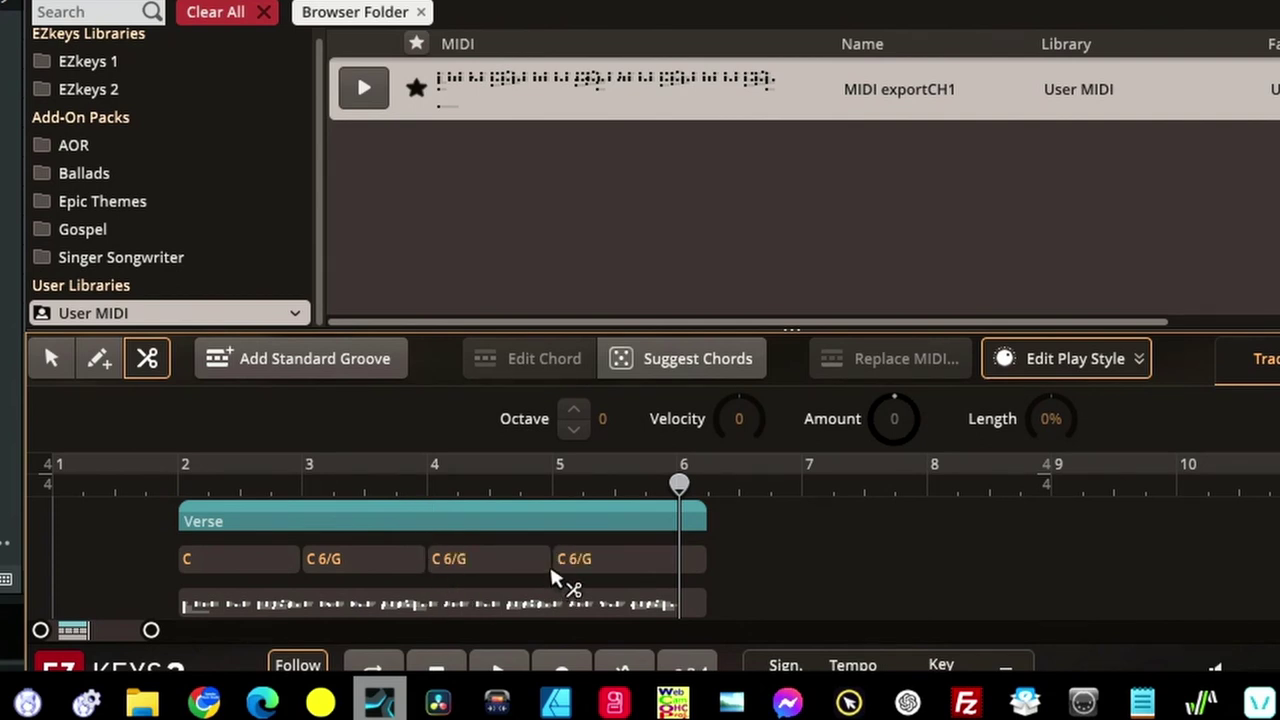
click(51, 358)
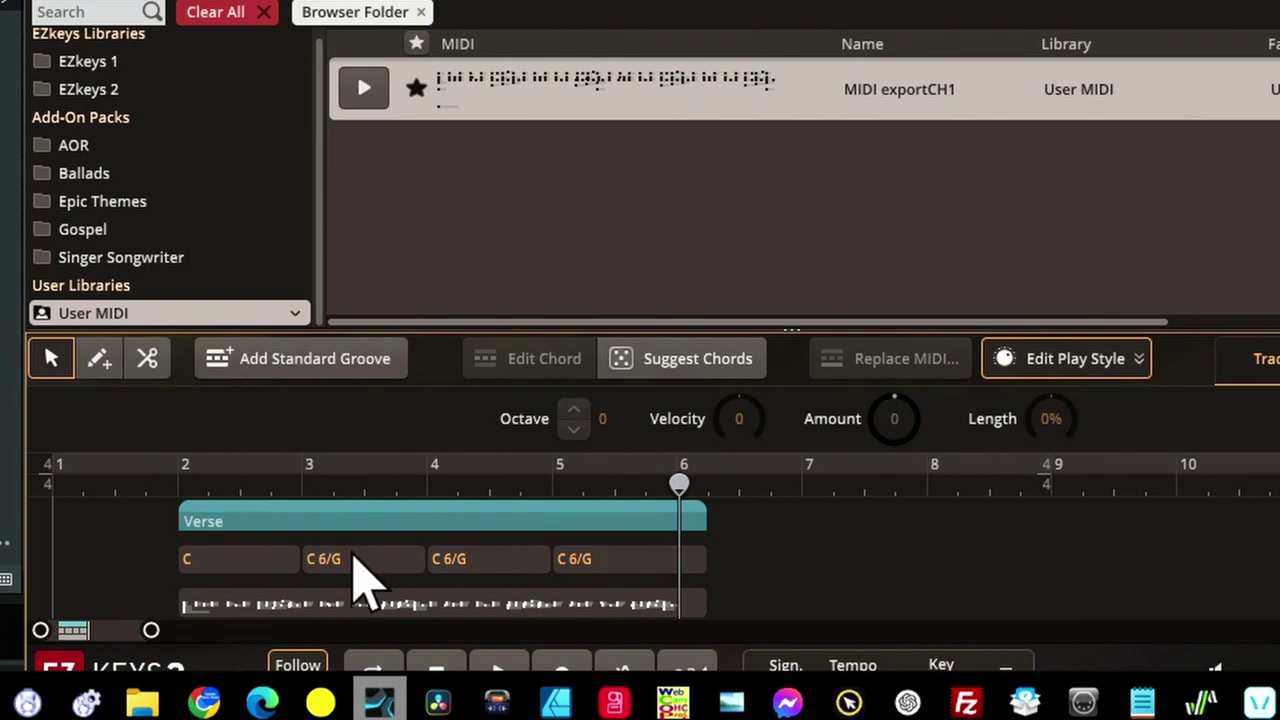
Change the chord at bar 3 to a plain Am, removing the 6 and setting the bass to the root A.
click(357, 566)
double_click(353, 558)
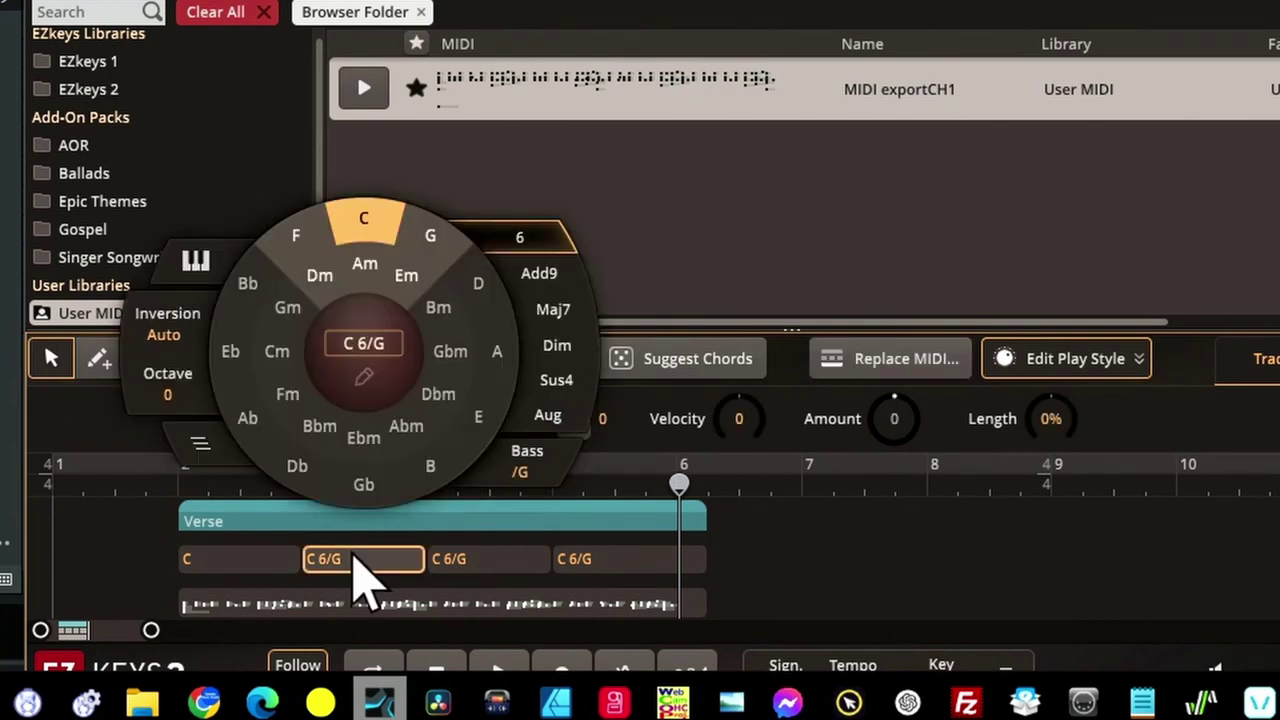
click(360, 266)
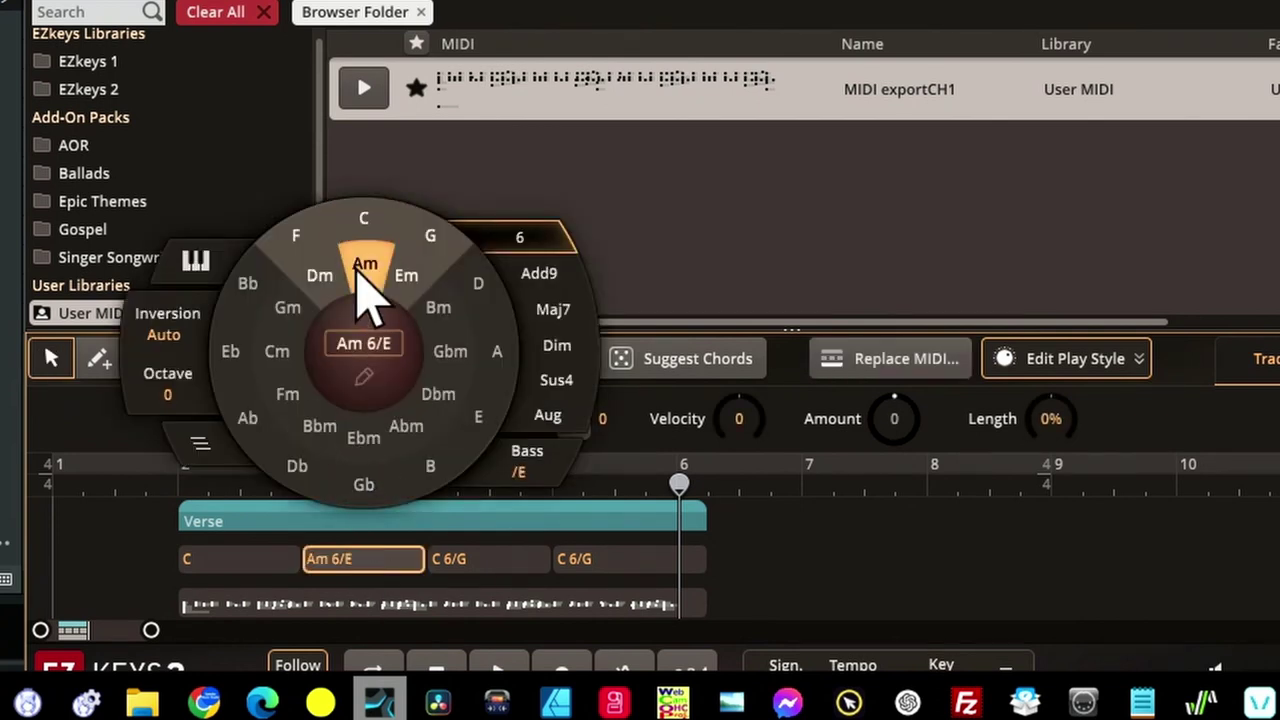
click(522, 242)
click(522, 474)
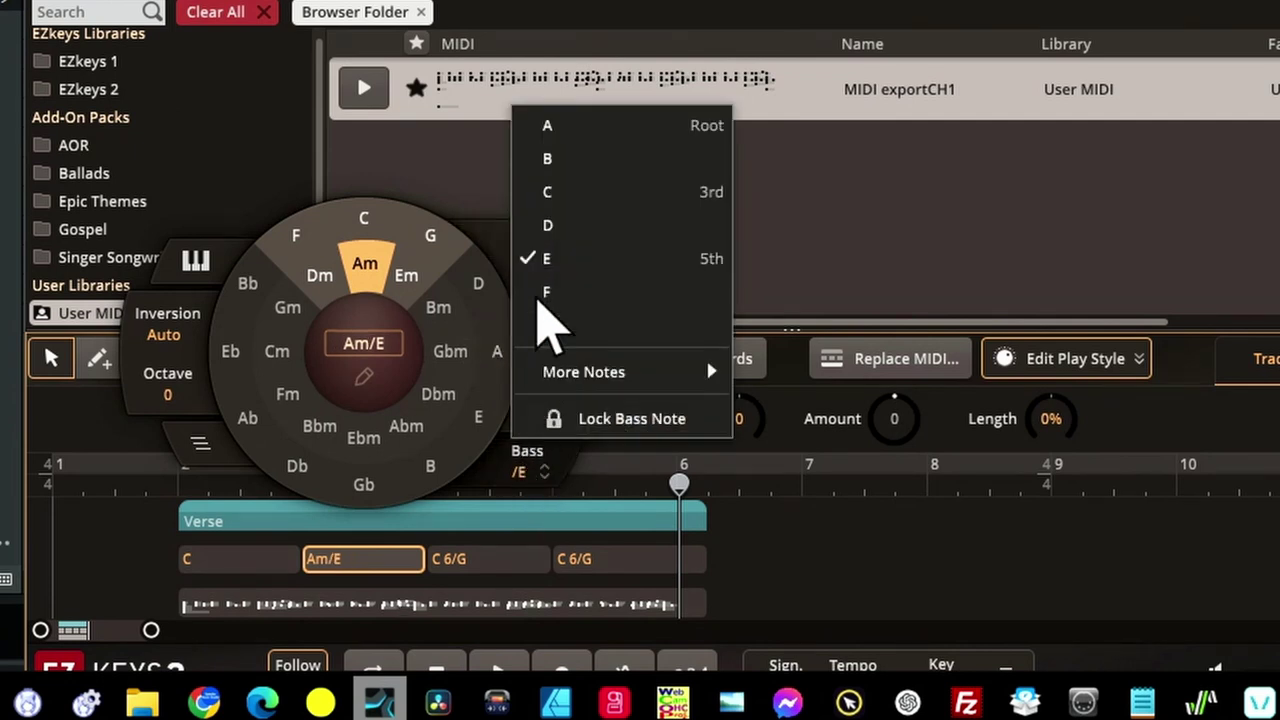
click(578, 128)
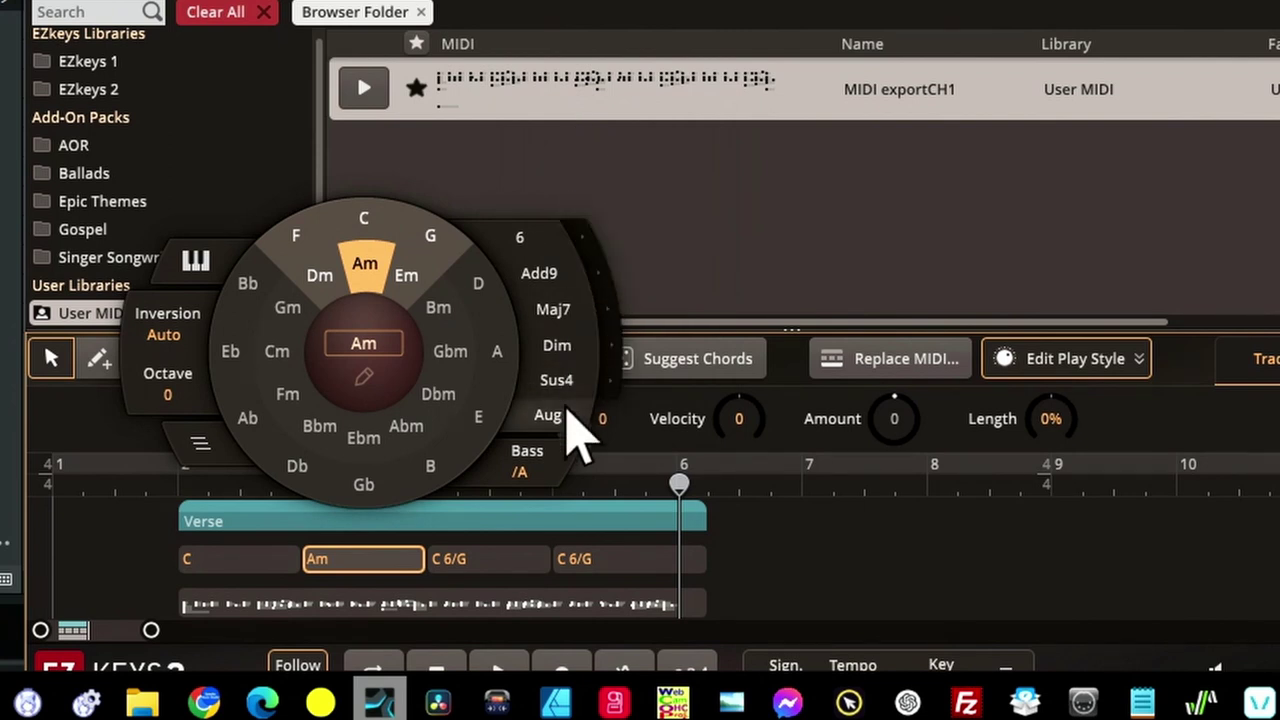
Change the chord at bar 4 to a plain F, removing the 6 and setting the bass to the root F.
click(495, 558)
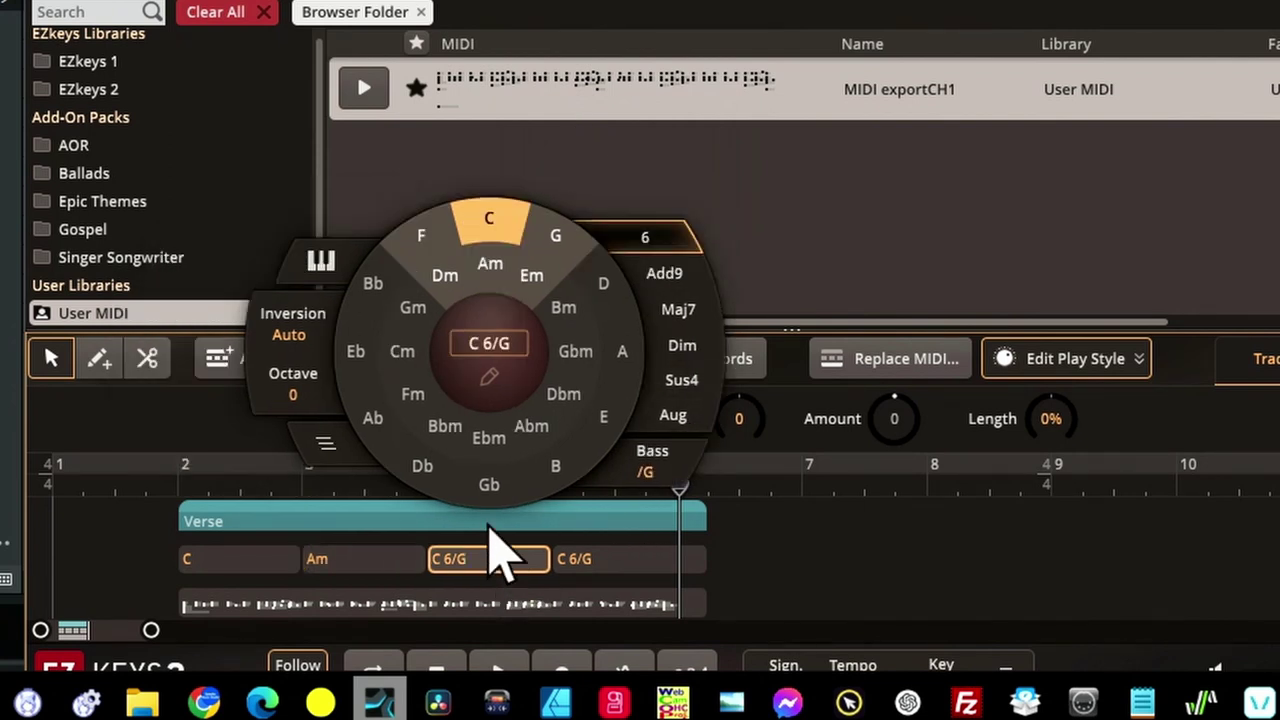
click(428, 238)
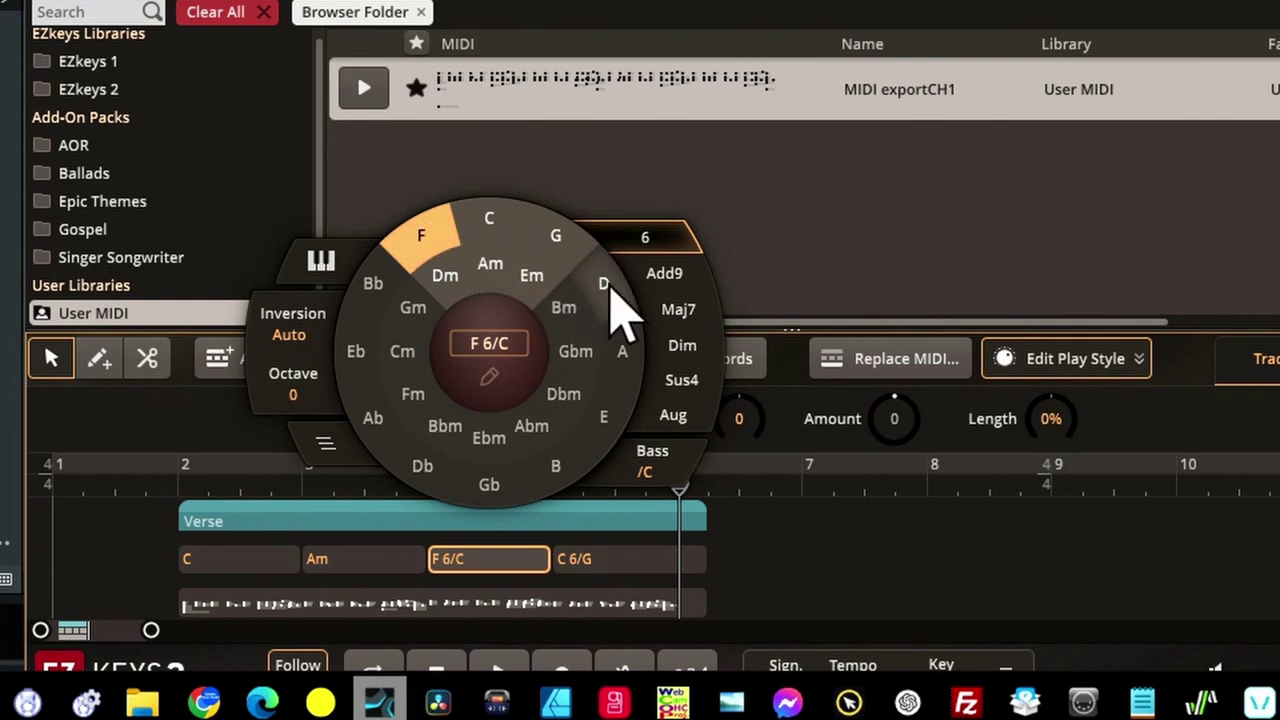
click(648, 240)
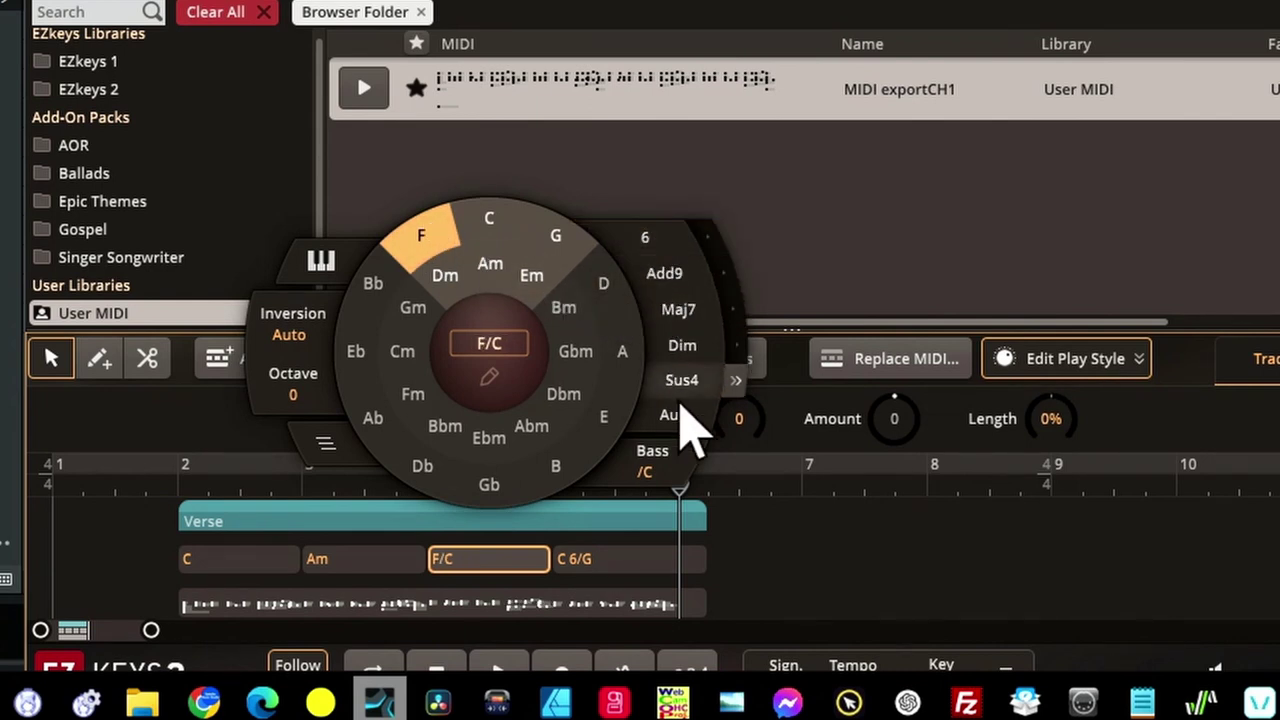
click(660, 478)
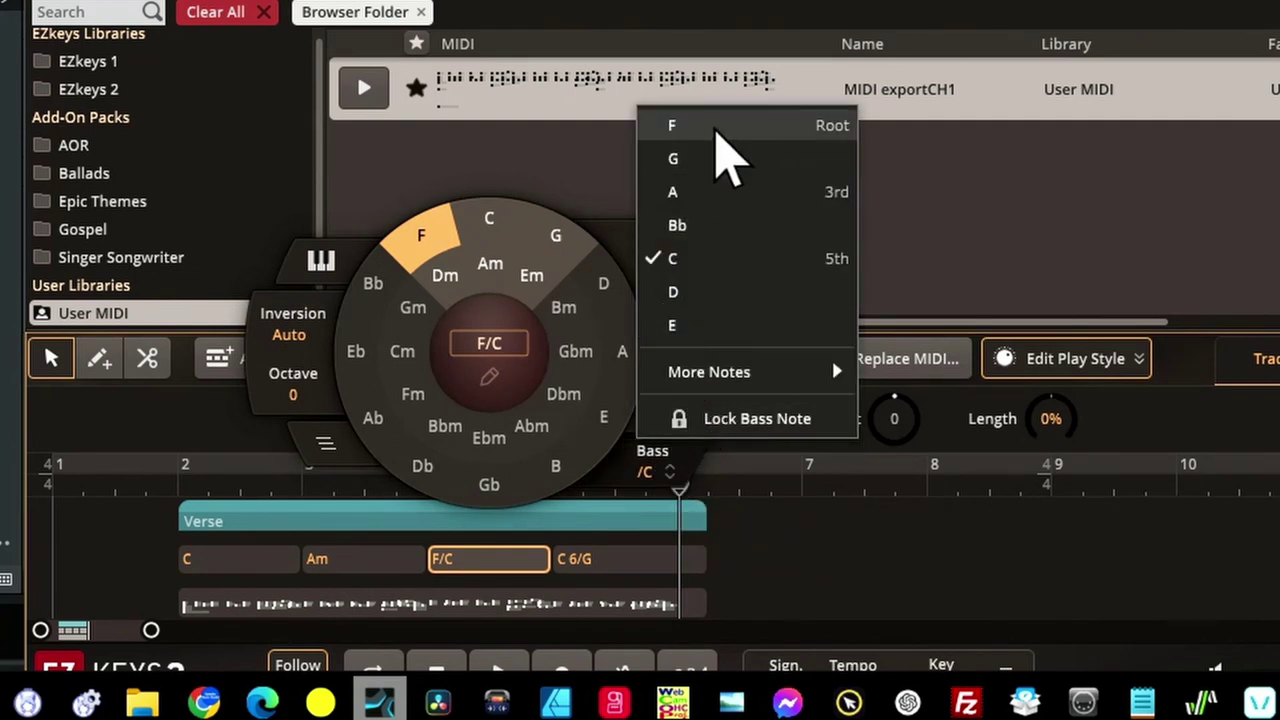
click(722, 150)
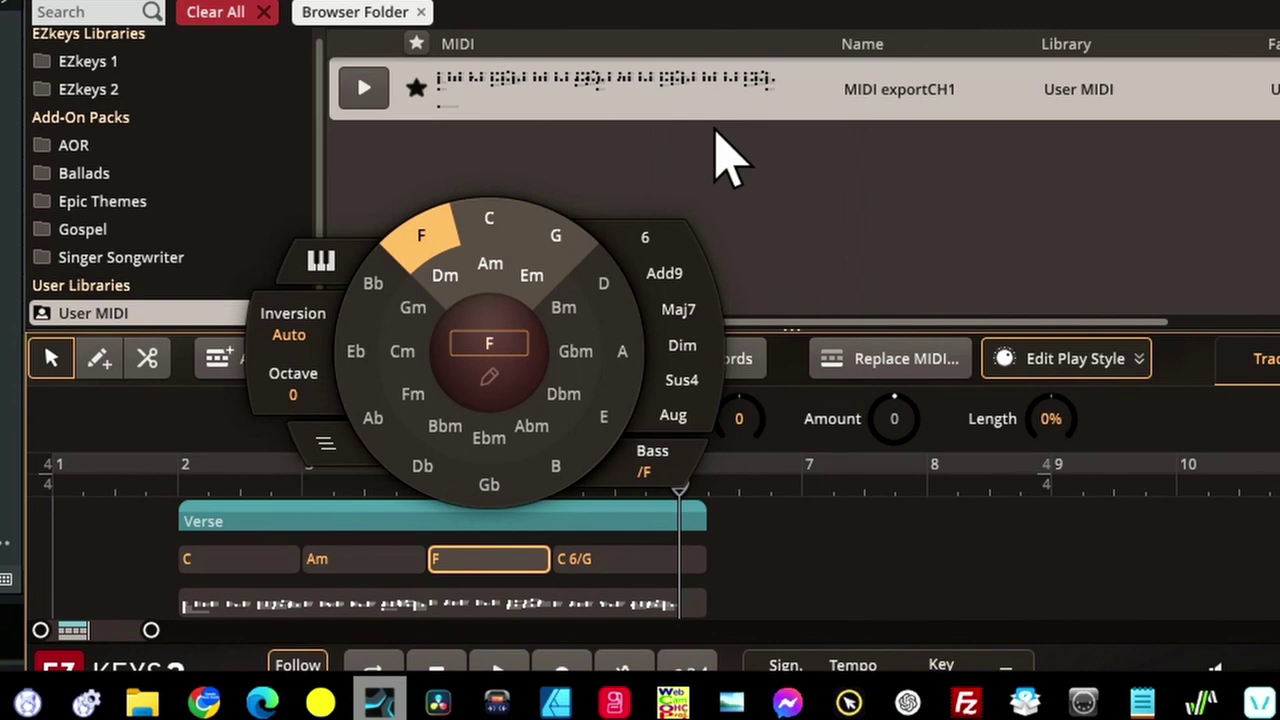
Change the chord at bar 5 to G 7 with the root G as bass note.
click(615, 582)
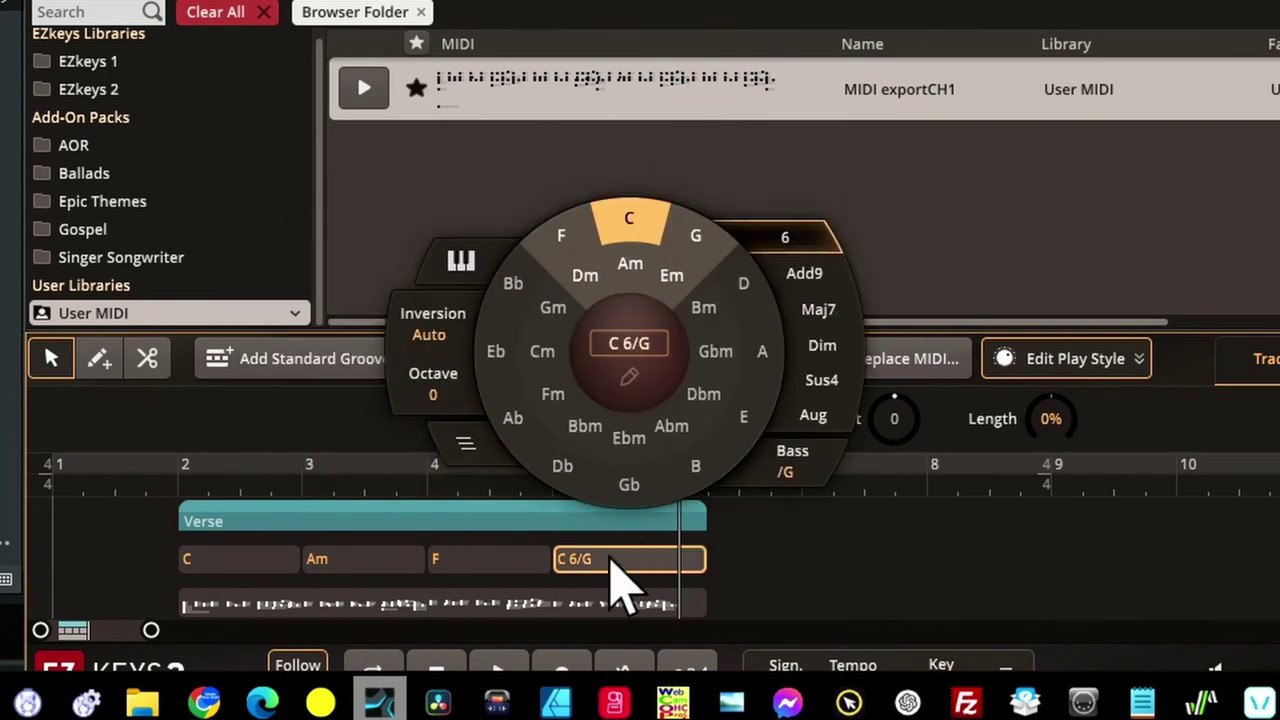
click(702, 262)
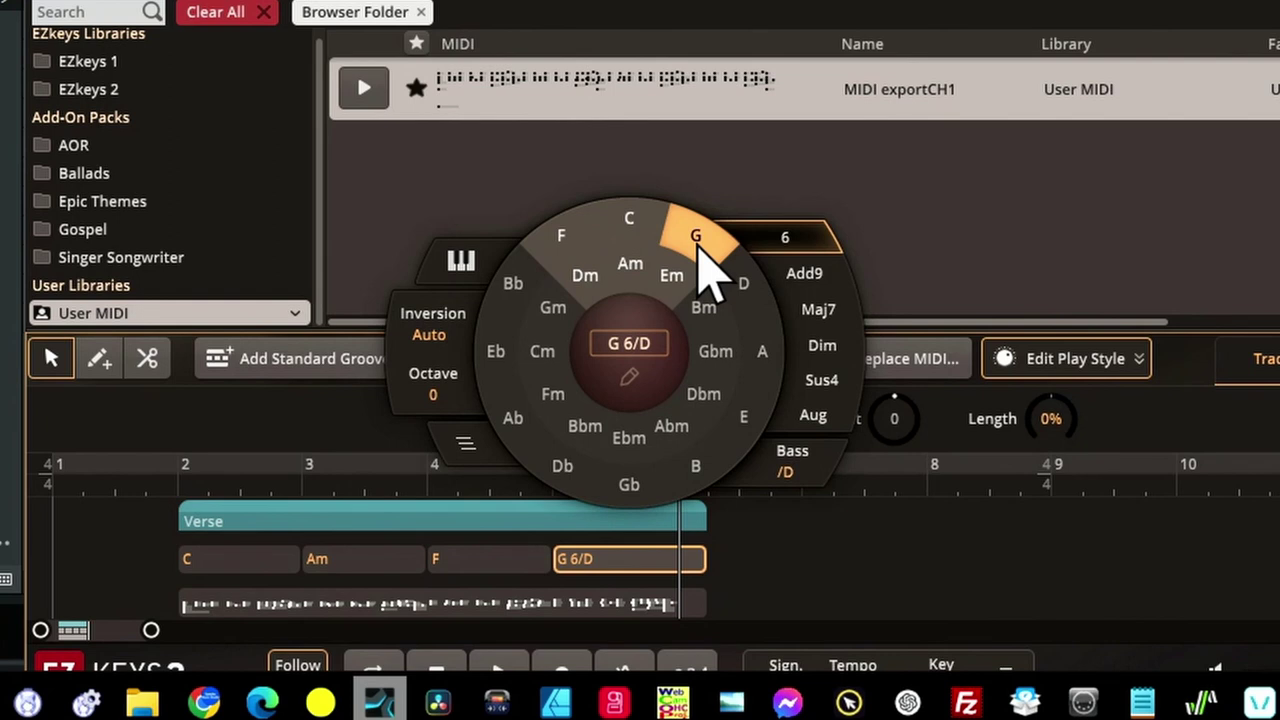
click(848, 235)
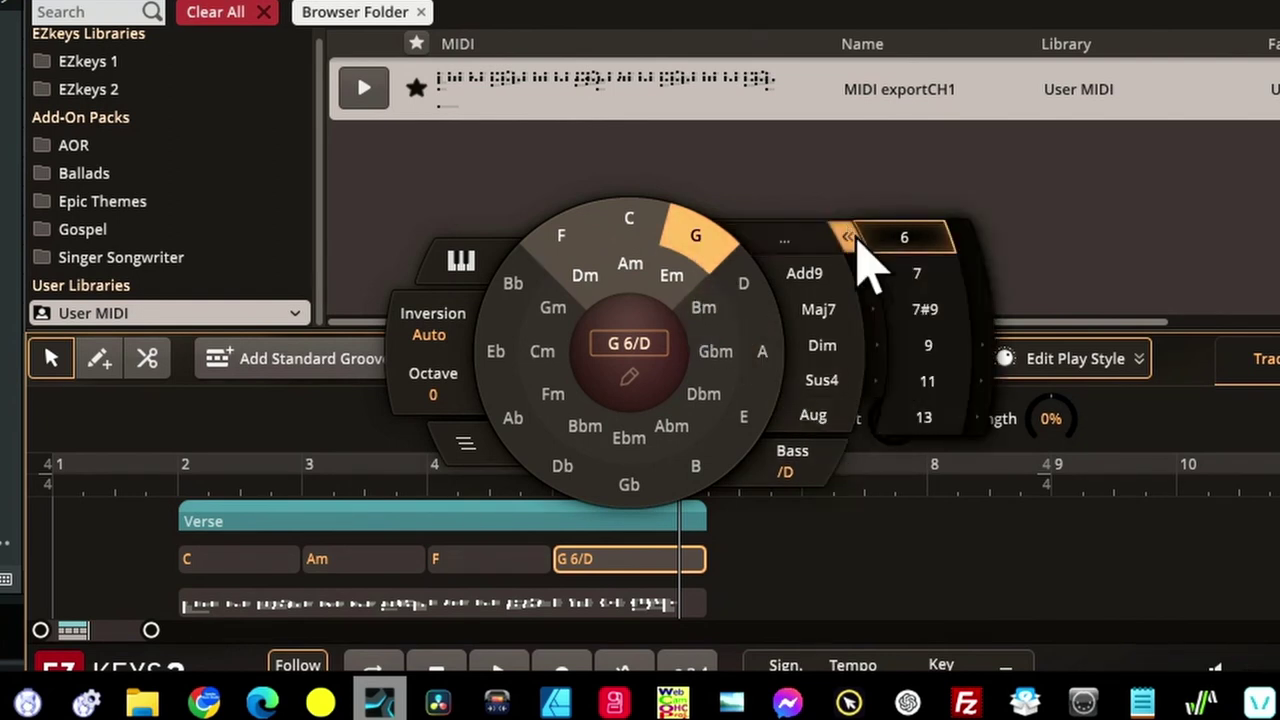
click(916, 274)
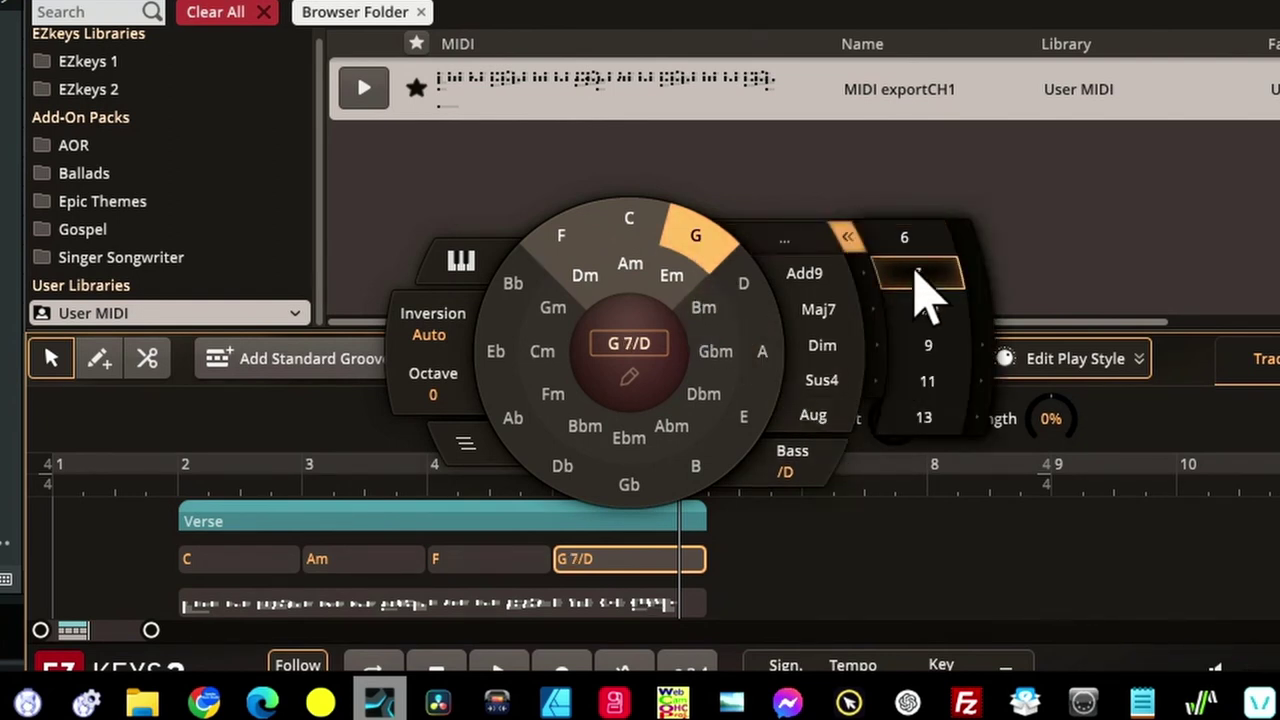
click(806, 472)
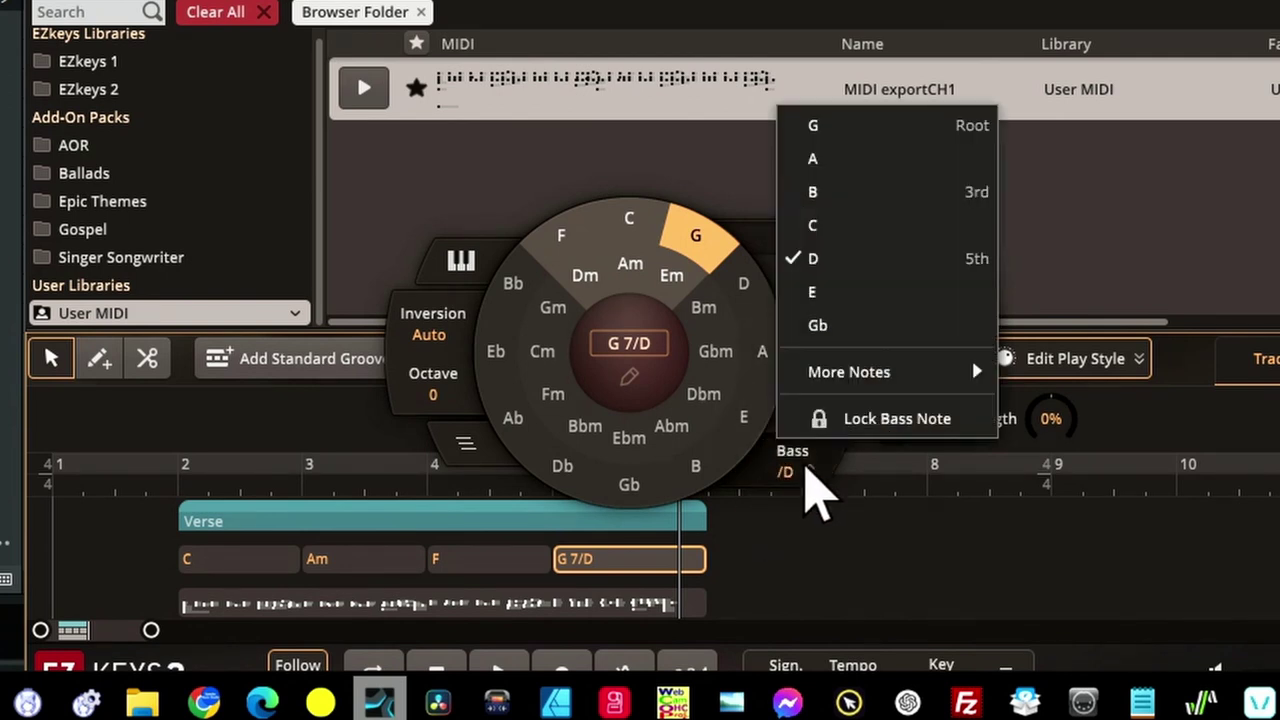
click(905, 132)
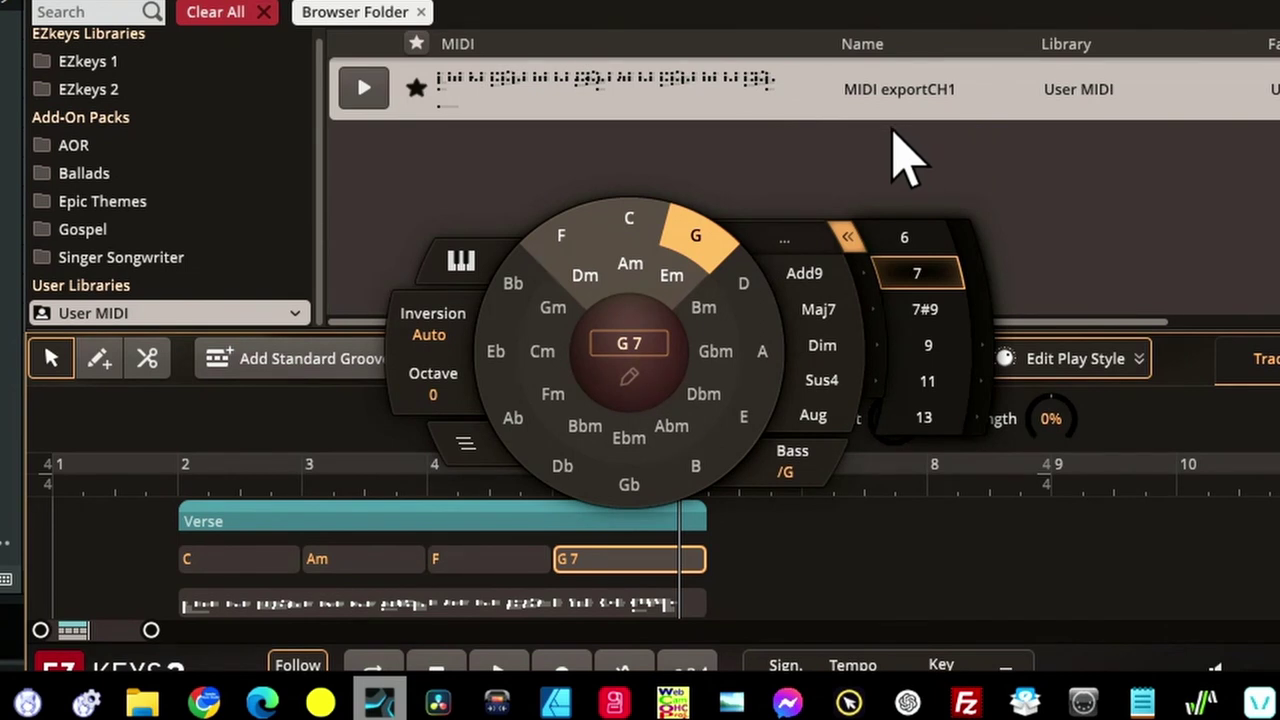
Play the groove with its edited chord progression from bar 2.
click(176, 468)
click(176, 463)
key(space)
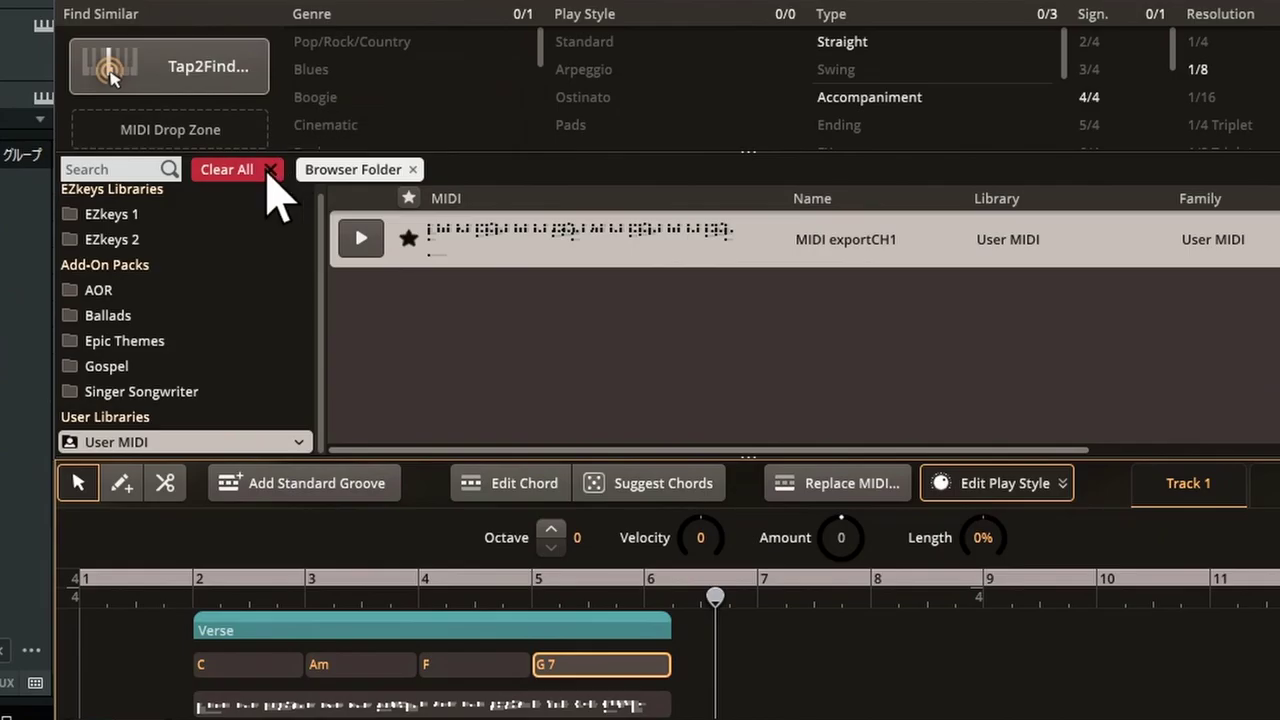
Clear all groove browser filters and filter the grooves by the User MIDI genre.
click(270, 170)
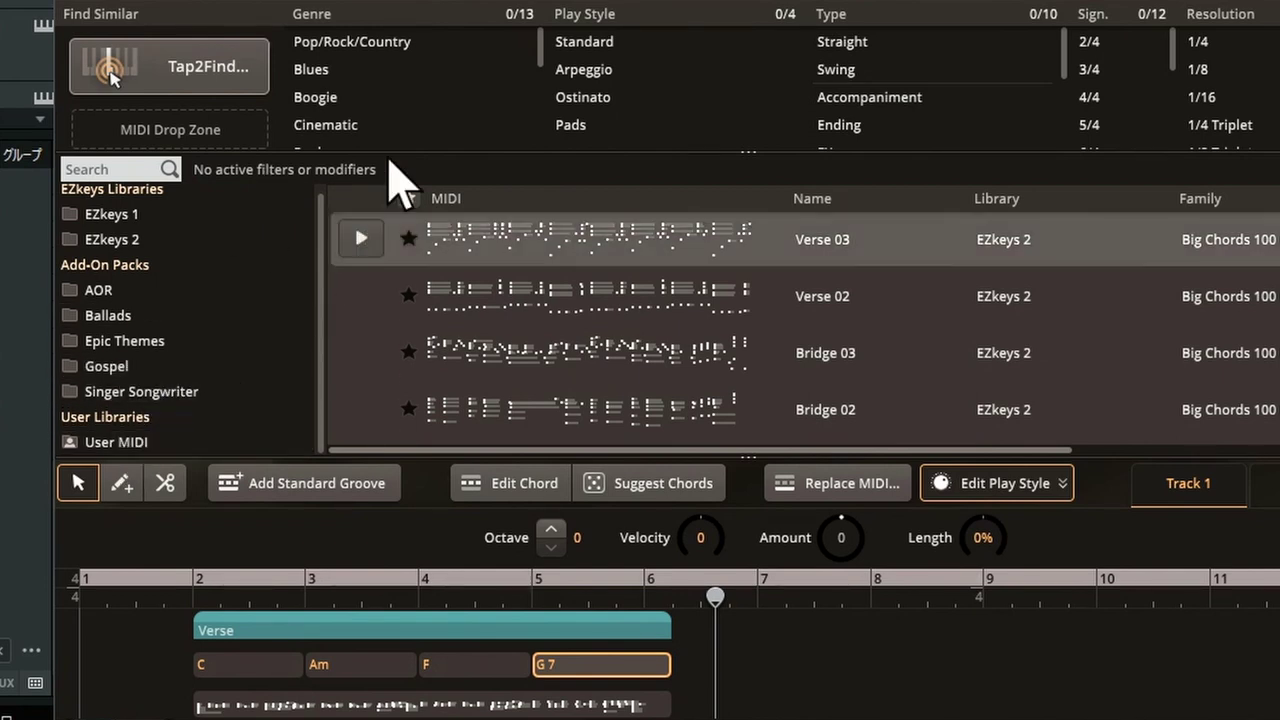
scroll(408, 130, down, 4)
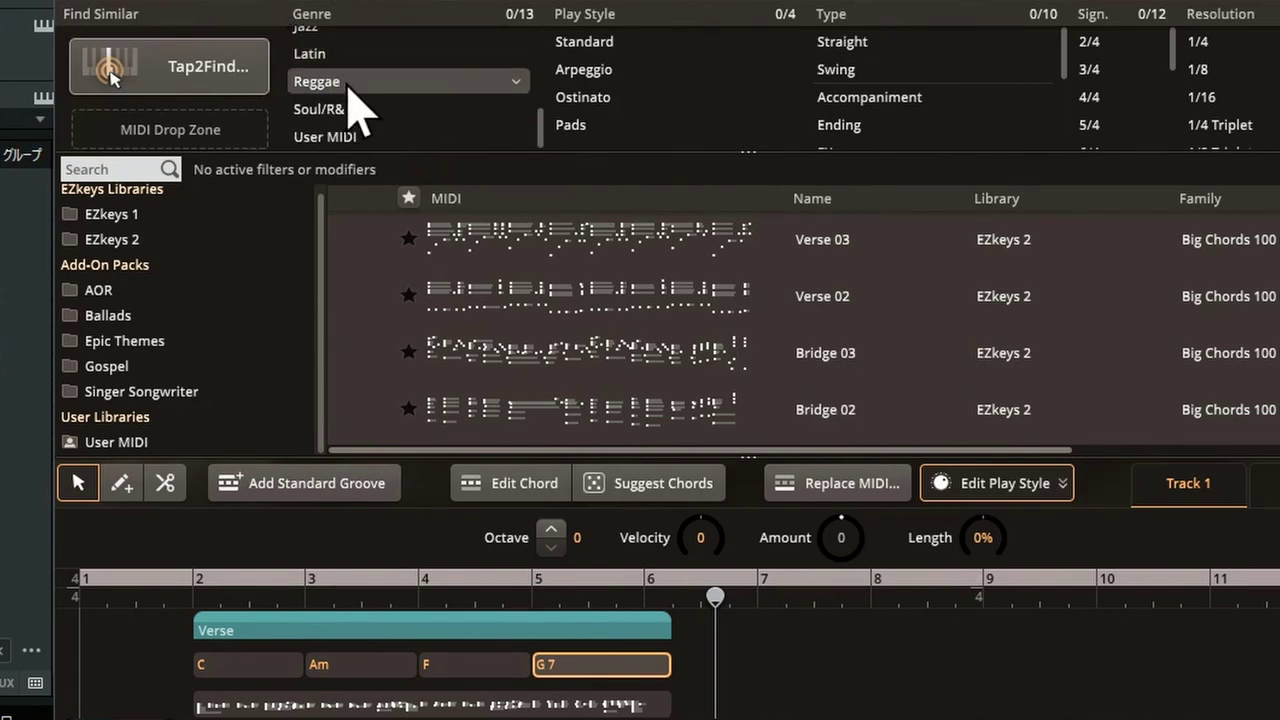
click(332, 137)
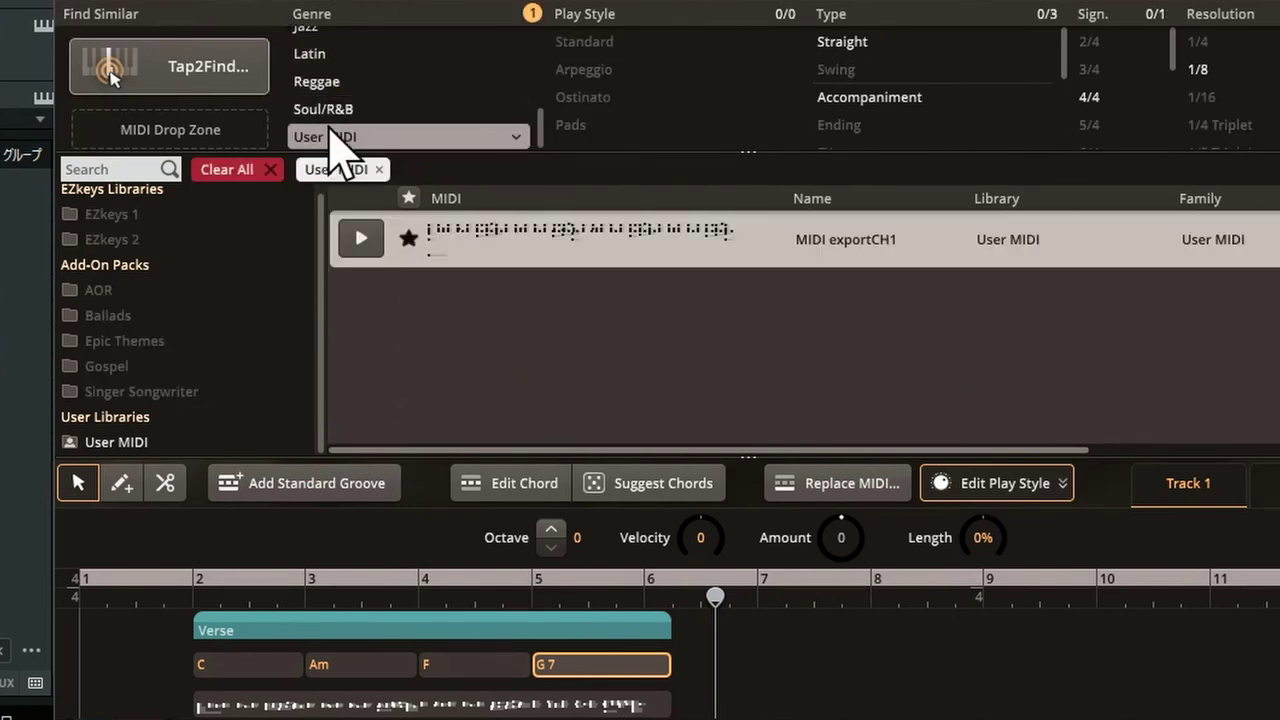
Open the Virtual Pianist Vogue instrument and change its style to 164 bpm - Blissful Evolutions.
click(408, 237)
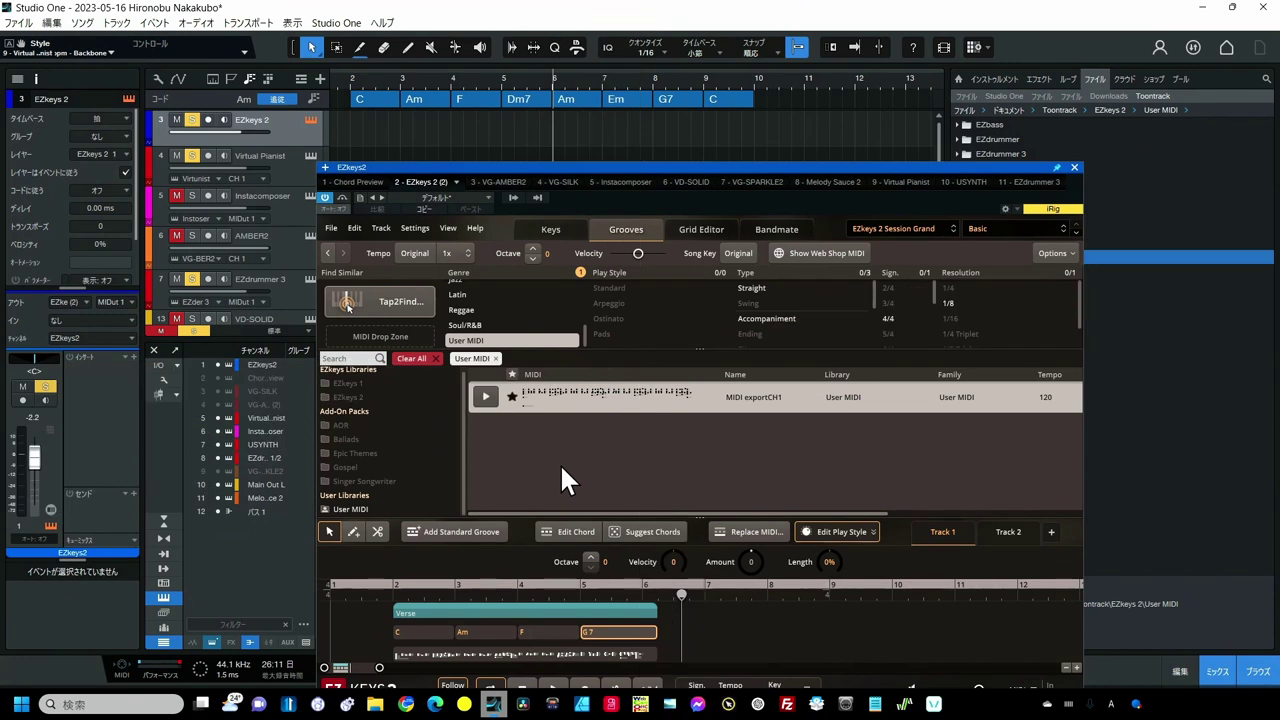
click(311, 155)
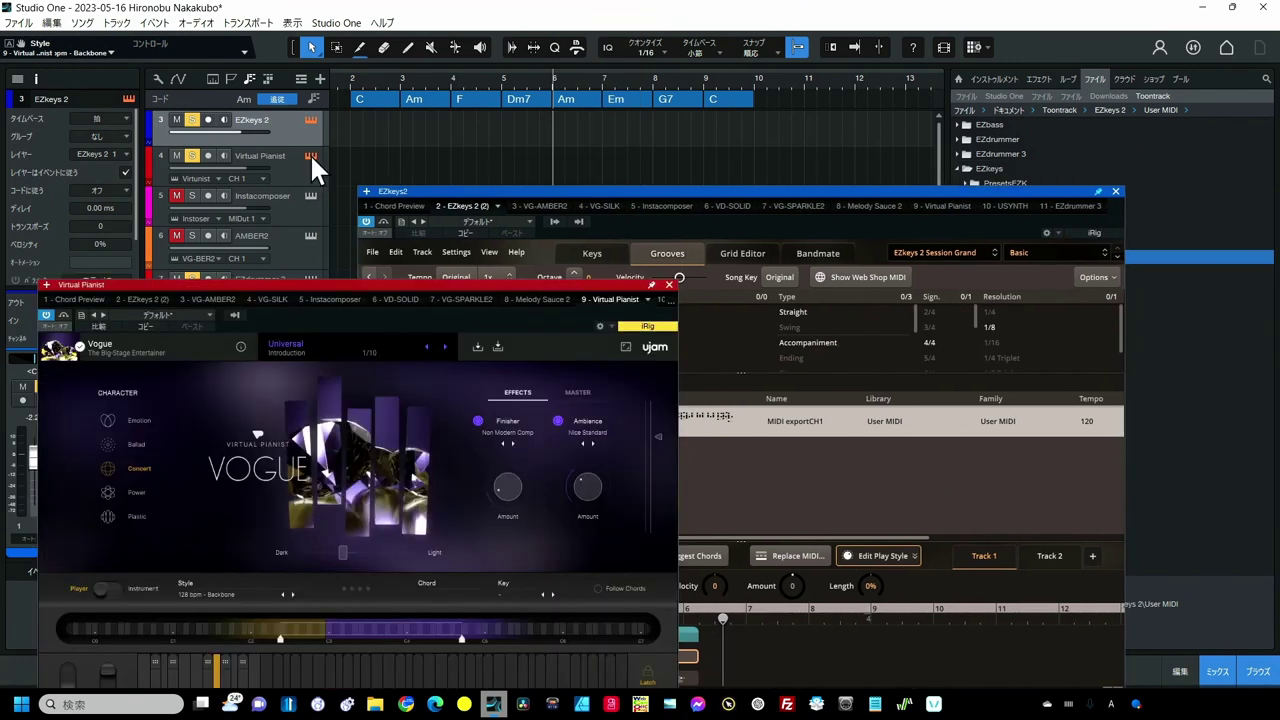
click(293, 594)
click(293, 594)
click(293, 594)
click(294, 591)
click(294, 591)
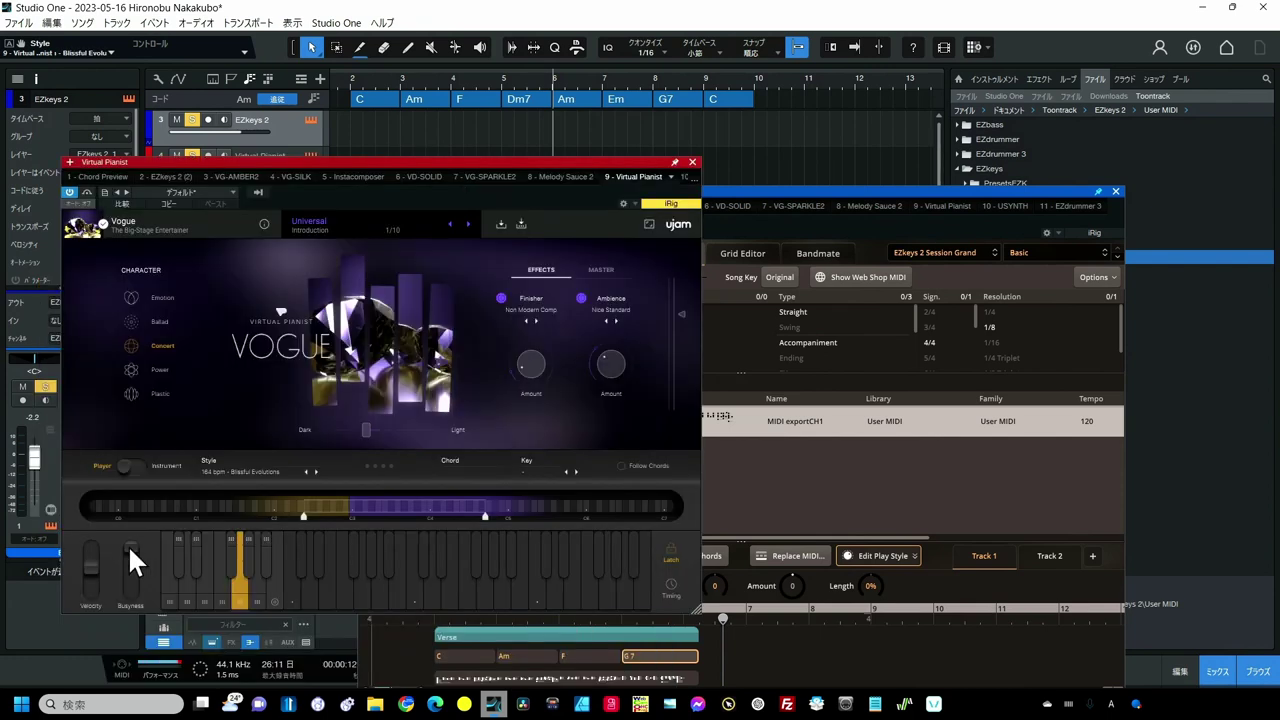
Lower the Busyness in Virtual Pianist, audition the phrase with a C note, and switch Latch off.
drag(127, 544, 128, 582)
click(412, 600)
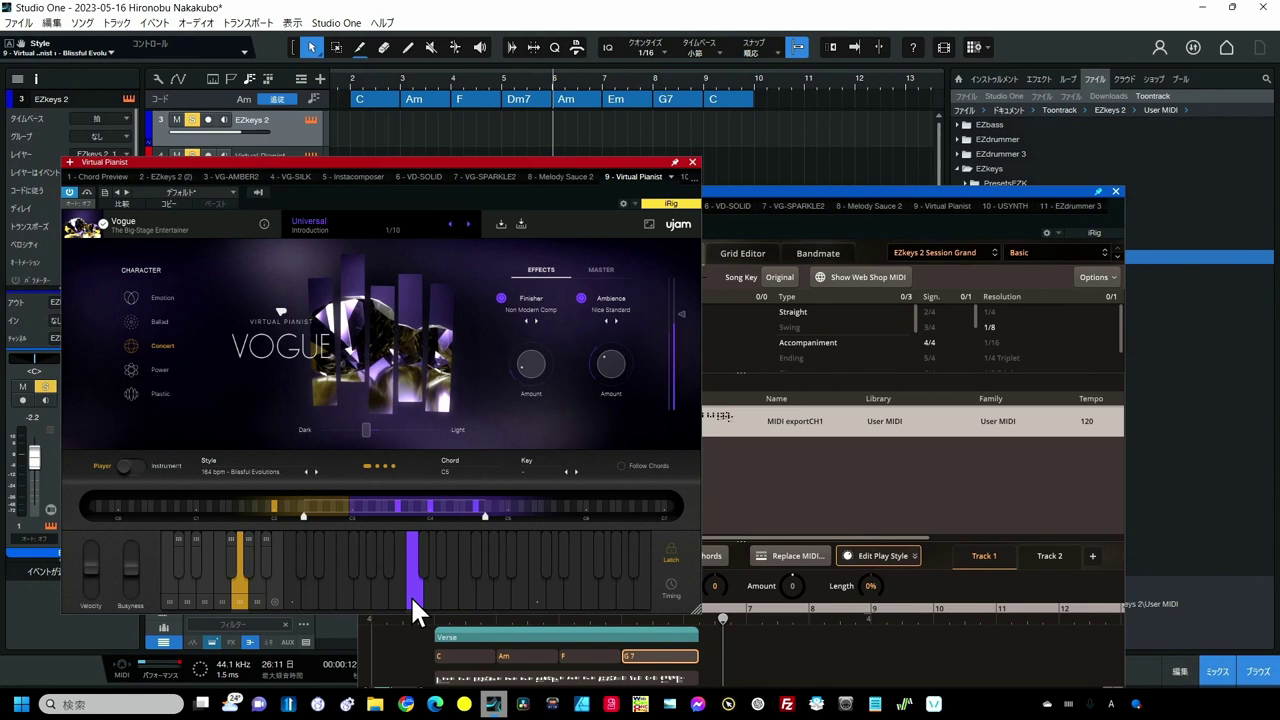
click(676, 555)
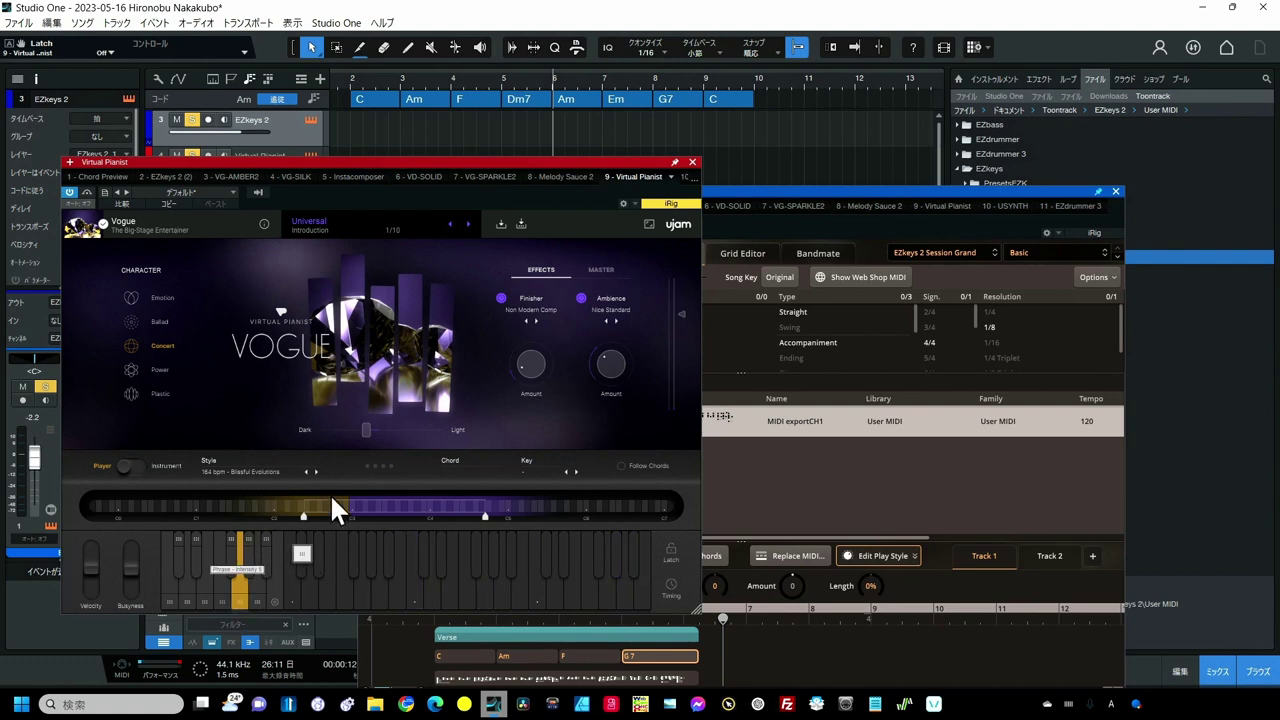
Place the Vogue phrase on the EZkeys 2 track at bar 2 and export it as a MIDI file to the EZkeys 2 User MIDI folder.
drag(335, 508, 376, 141)
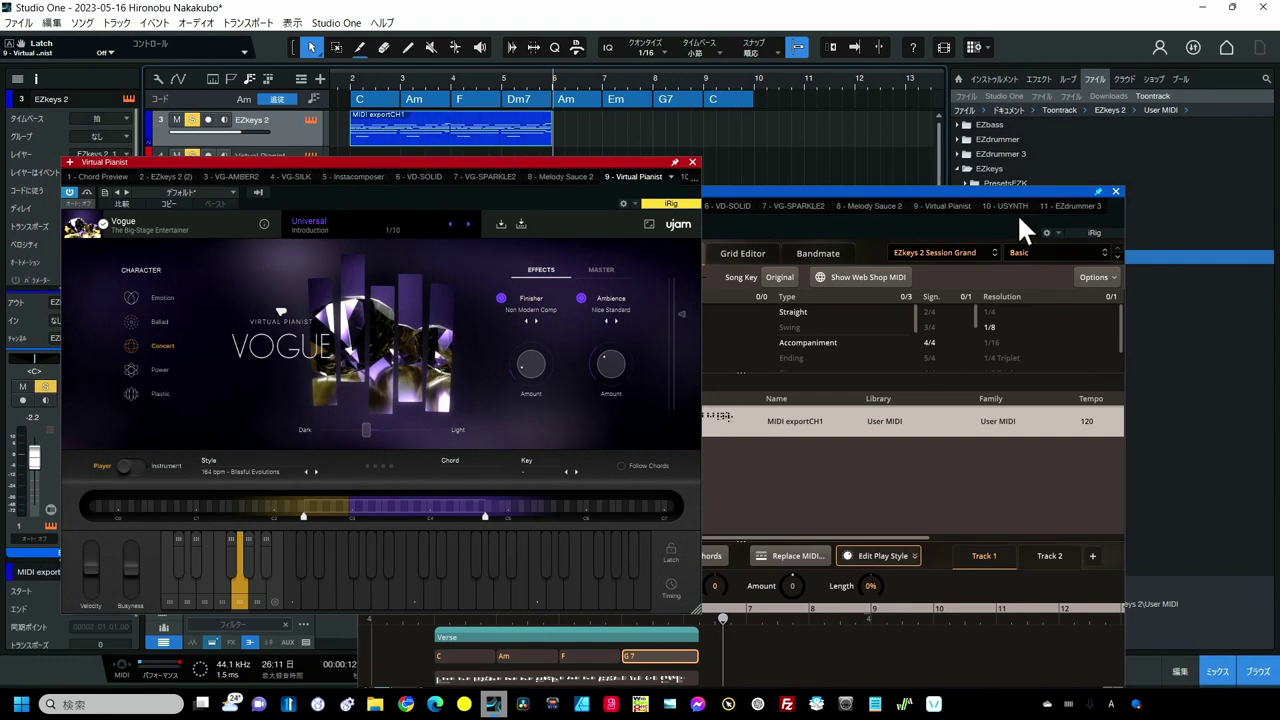
click(1115, 191)
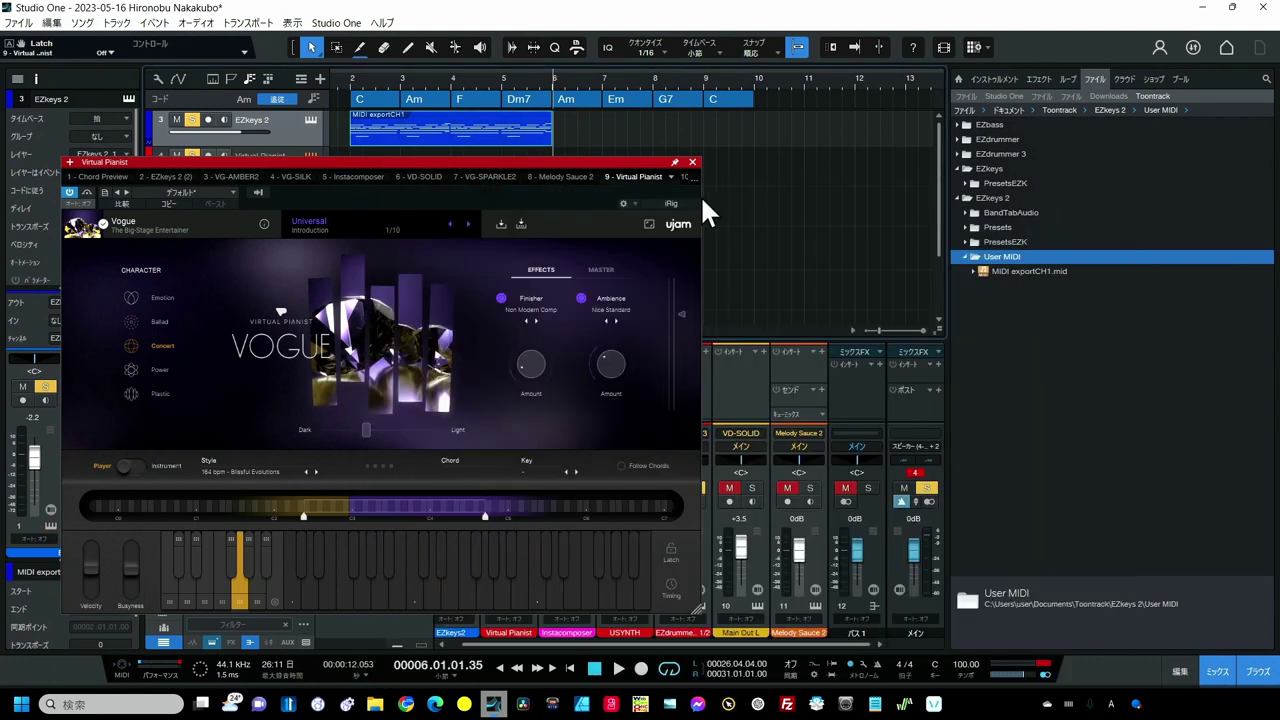
drag(514, 126, 975, 301)
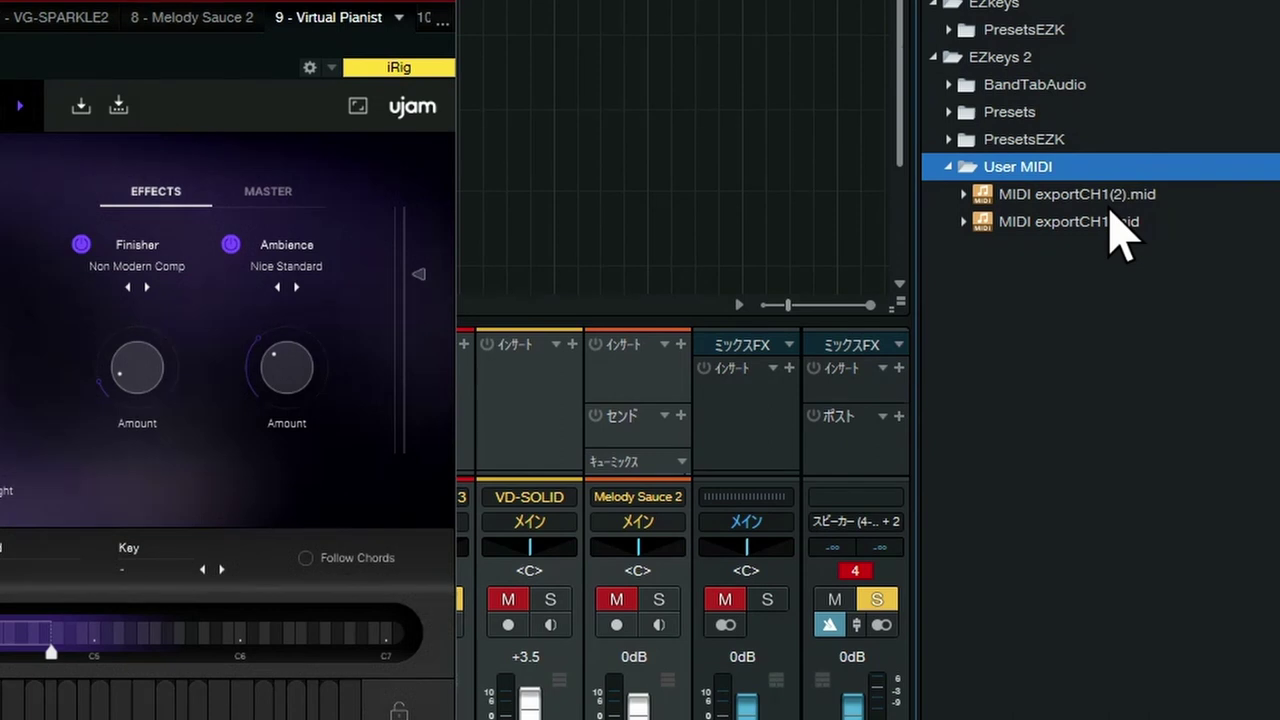
click(1088, 199)
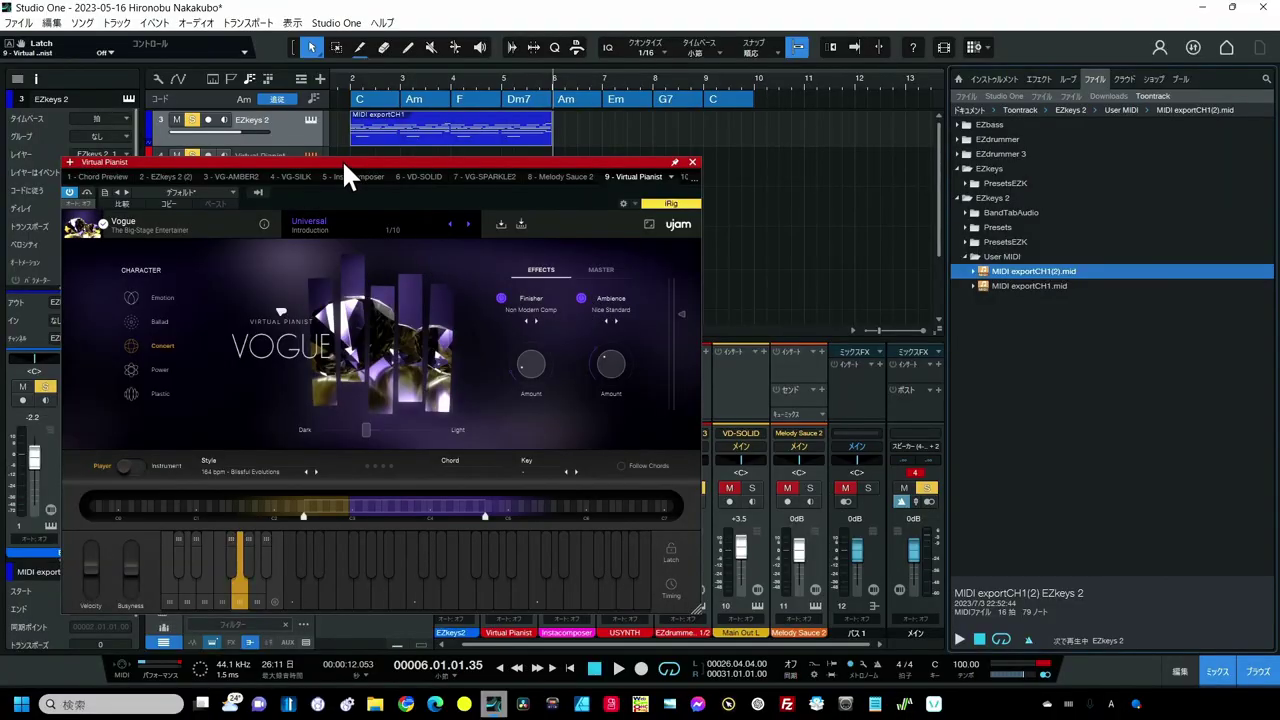
Open EZkeys 2 and sync the User MIDI library with the file changes on disk.
click(309, 120)
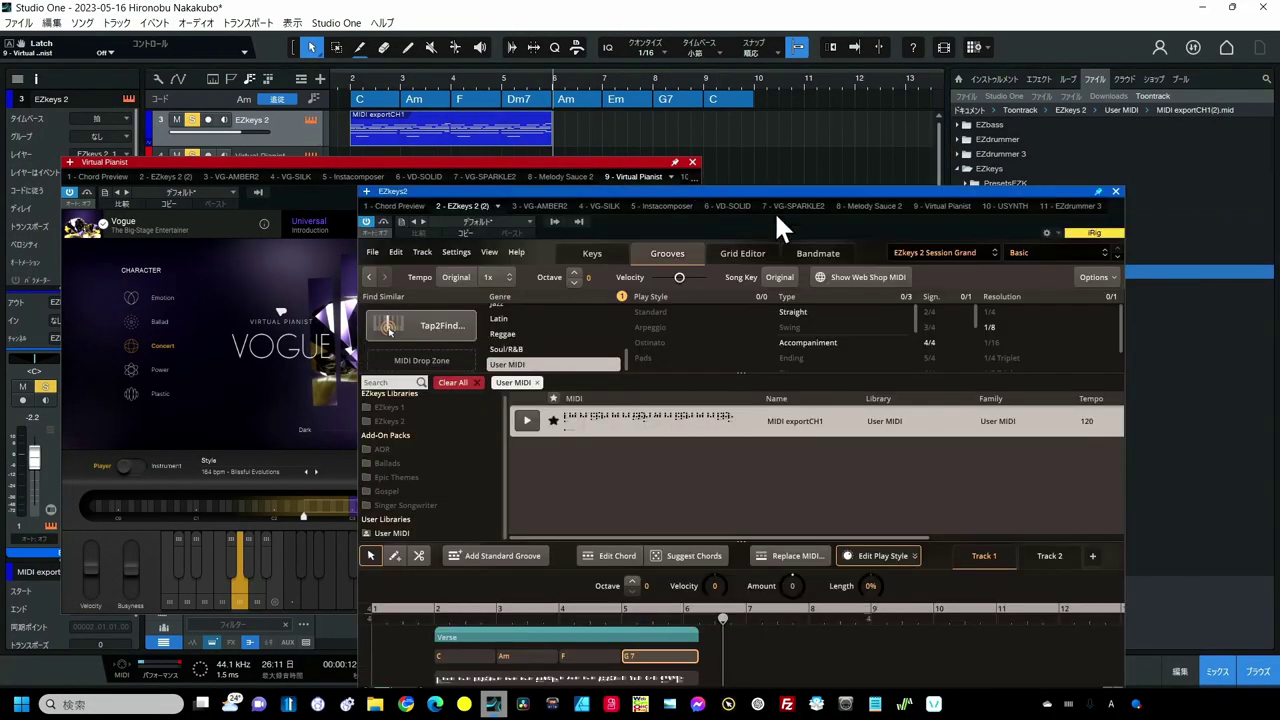
drag(782, 193, 616, 133)
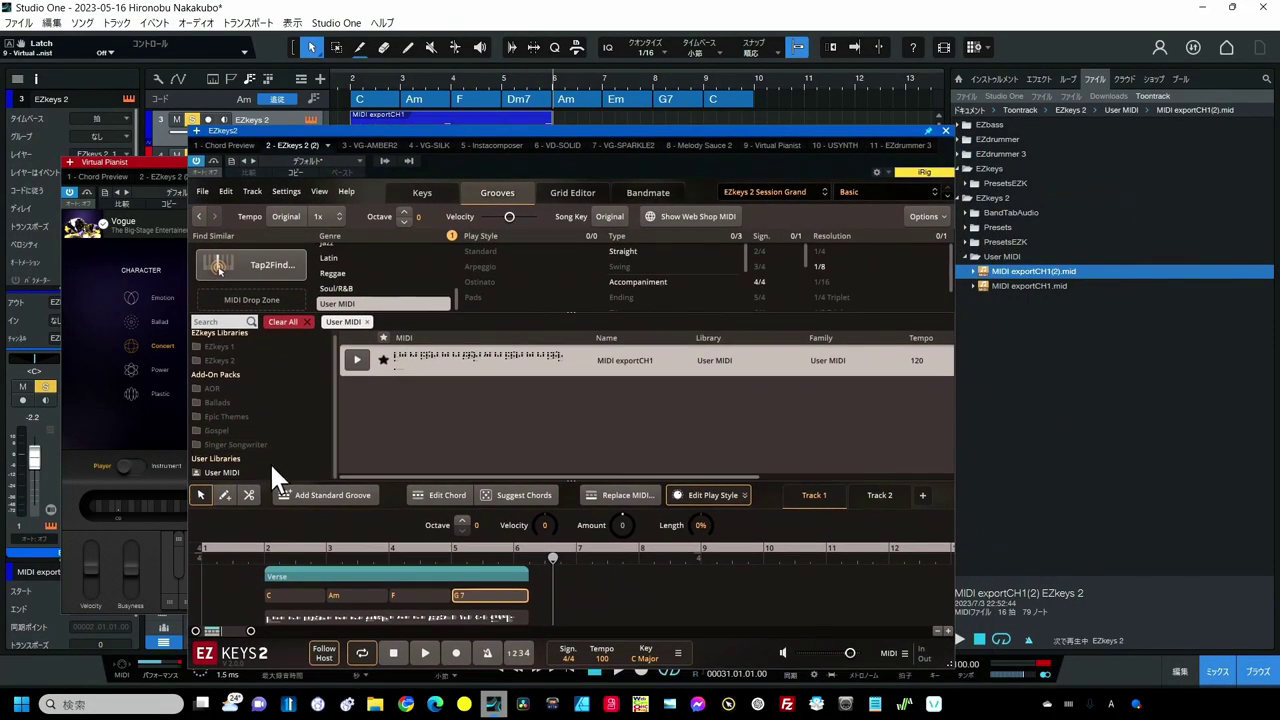
click(240, 471)
right_click(240, 472)
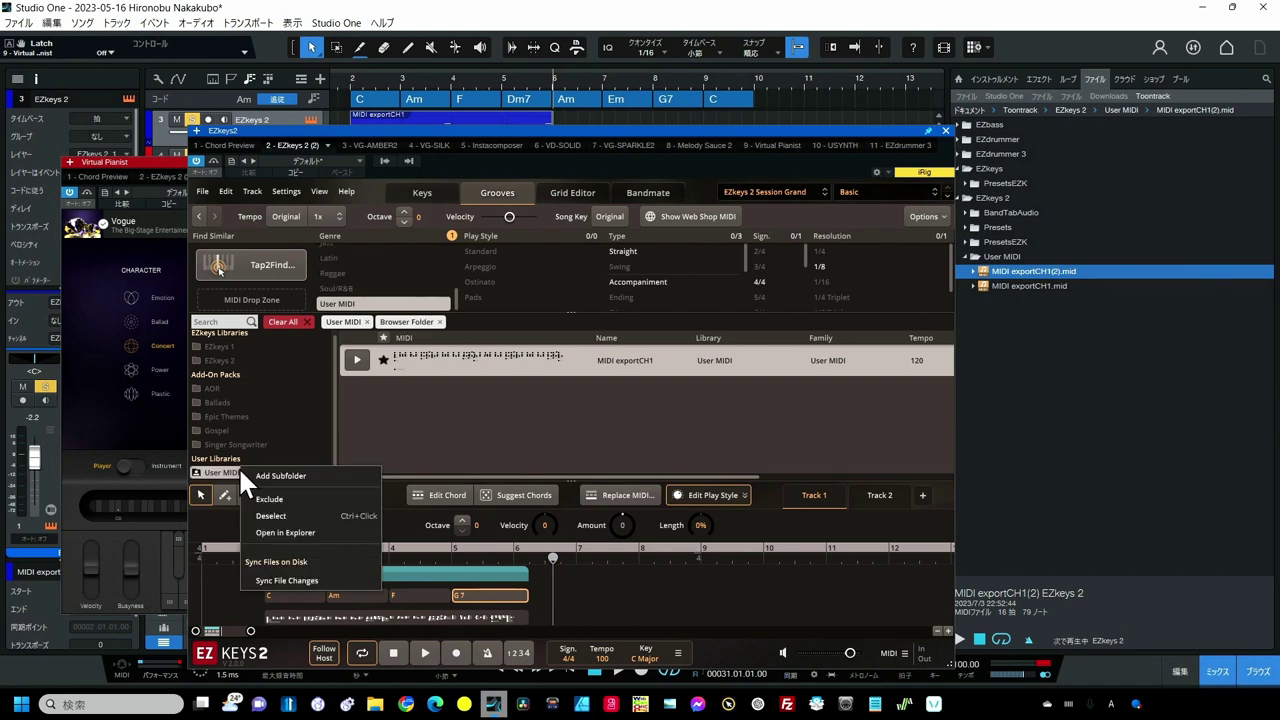
click(288, 582)
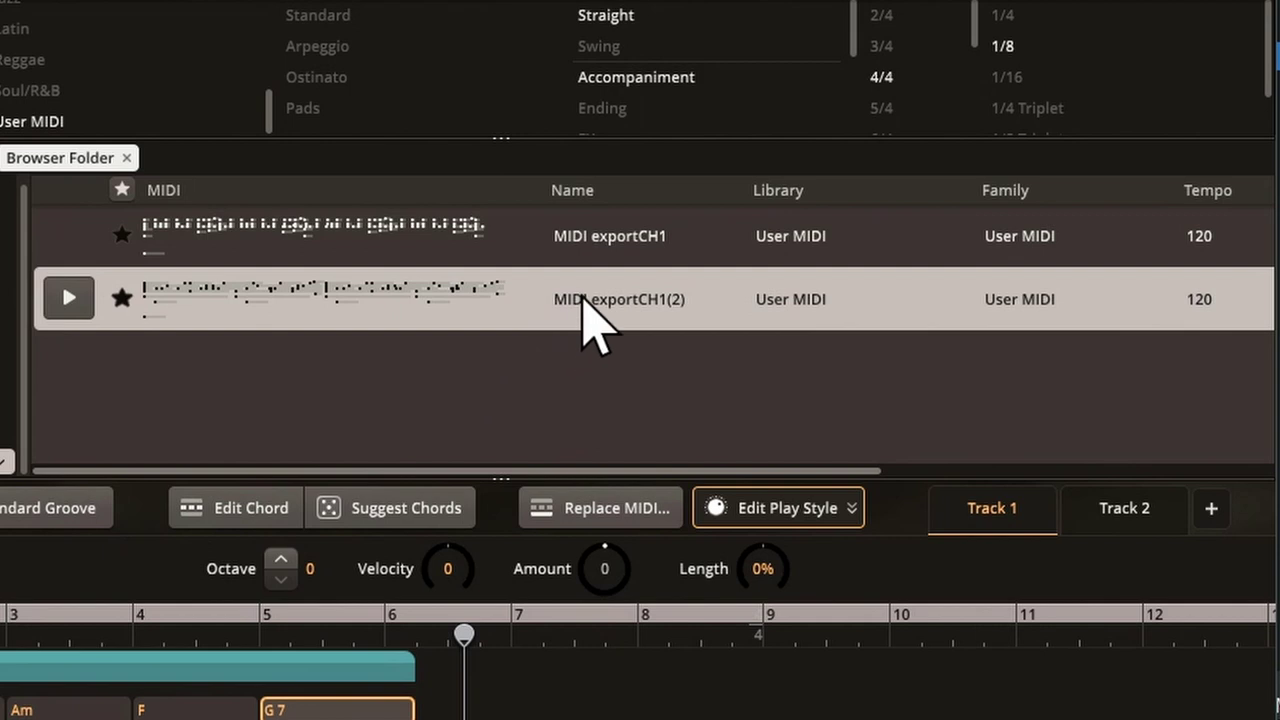
Rename the groove MIDI exportCH1(2) as MIDIVogue2 and sync the User MIDI library's file changes again.
right_click(613, 391)
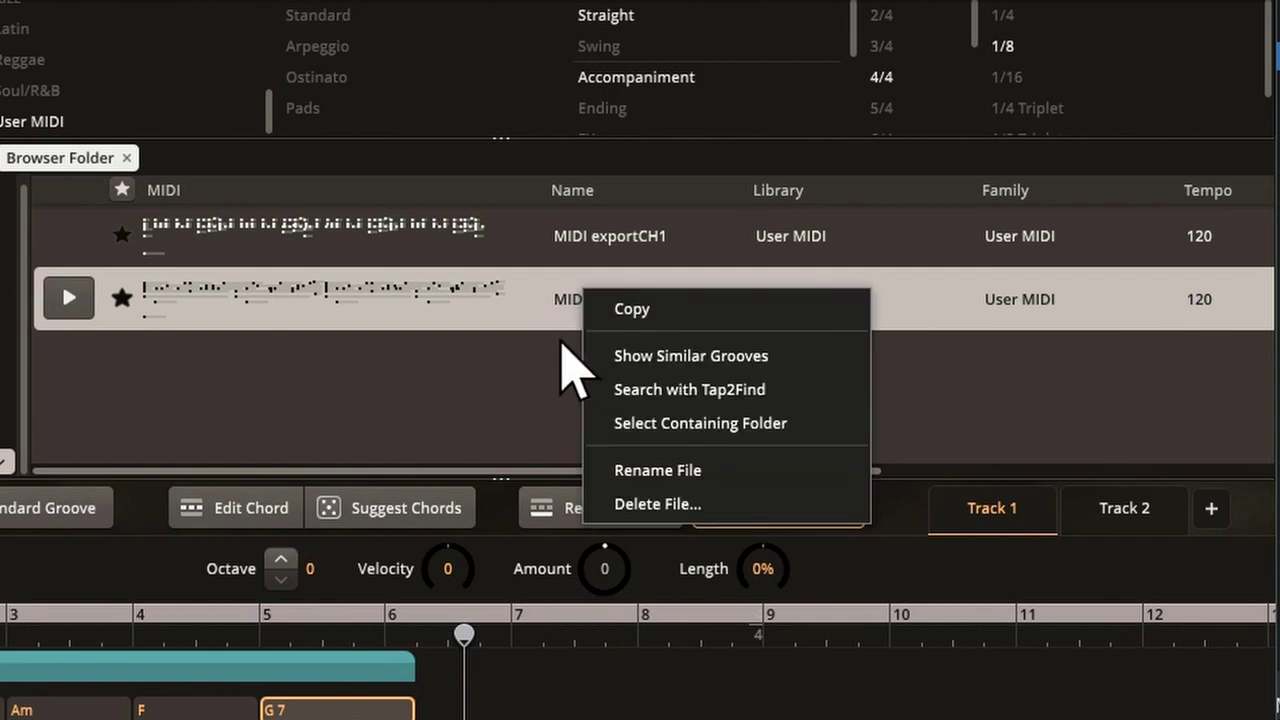
click(632, 471)
text(MIDIVo)
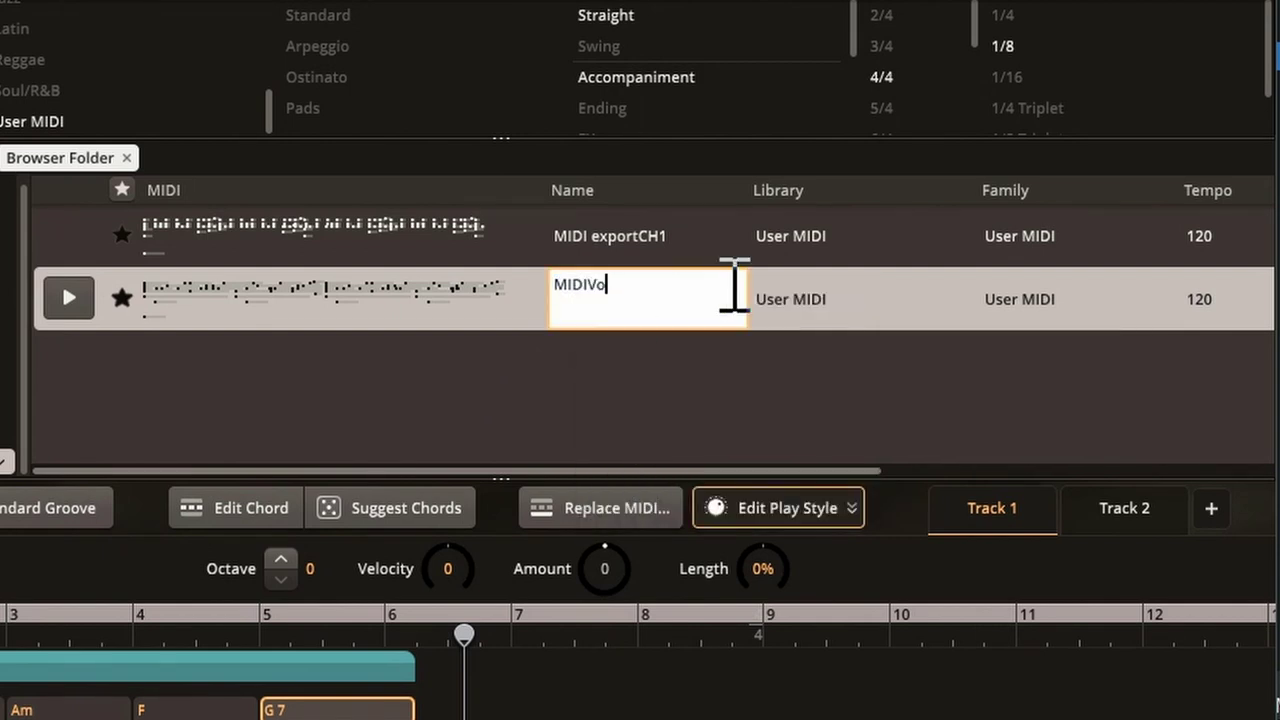
text(gue2)
key(Return)
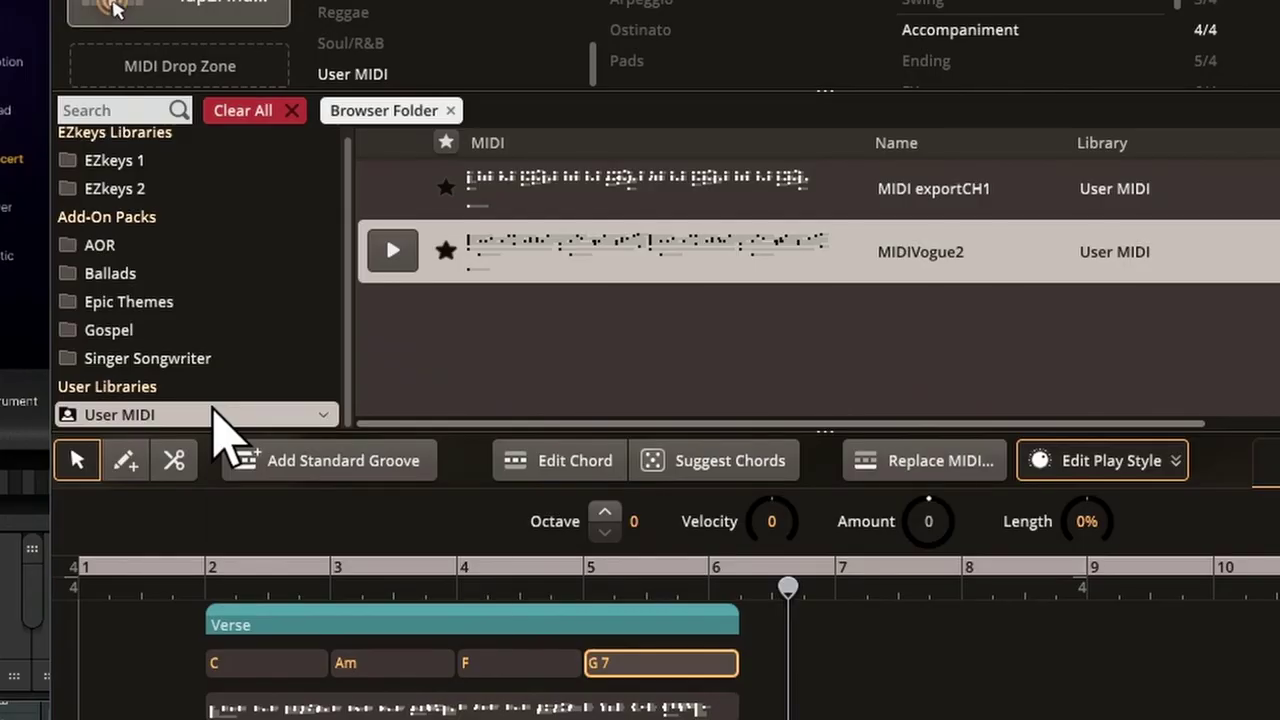
right_click(222, 410)
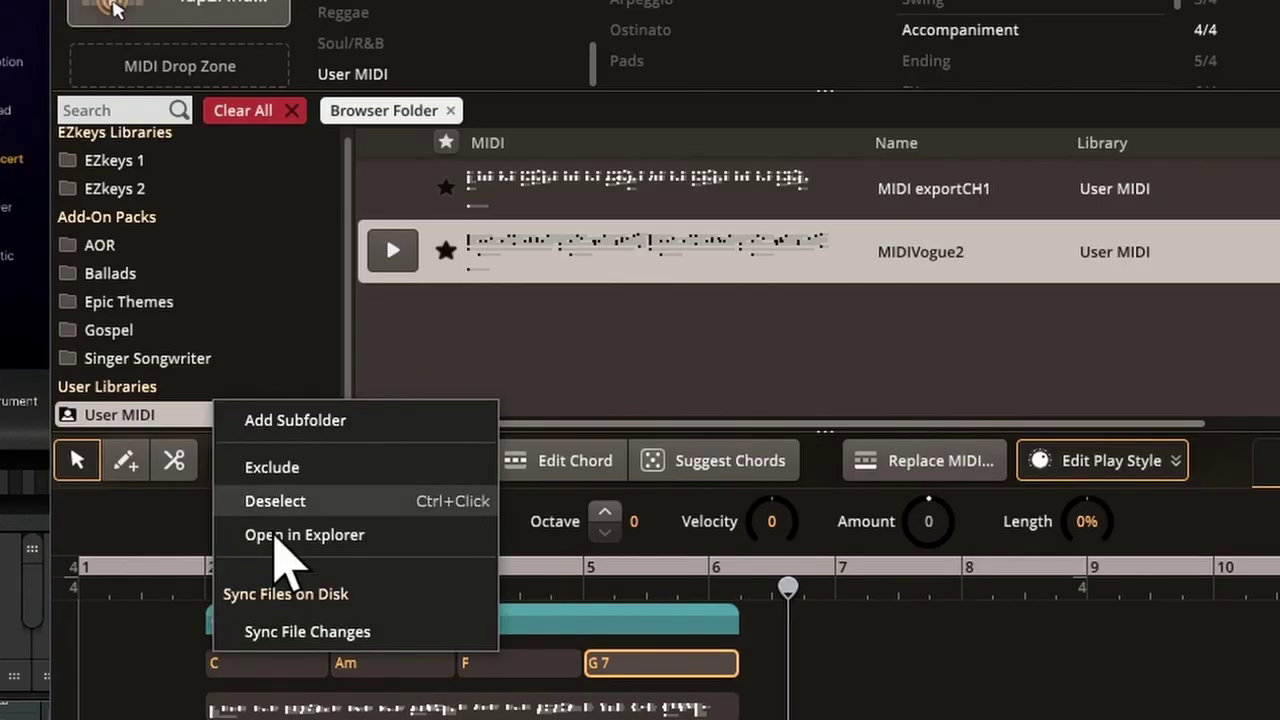
click(290, 632)
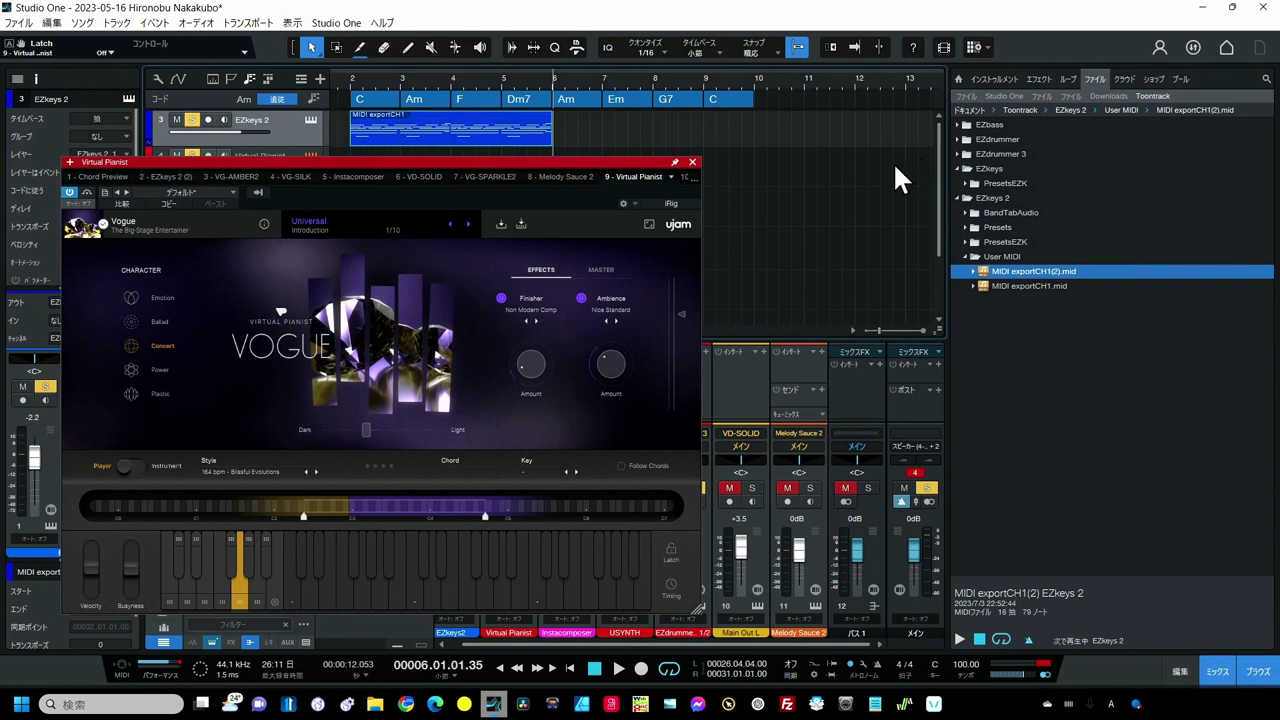
Close Virtual Pianist, solo the VD-SOLID track and open its Virtual Drummer Solid instrument.
click(691, 162)
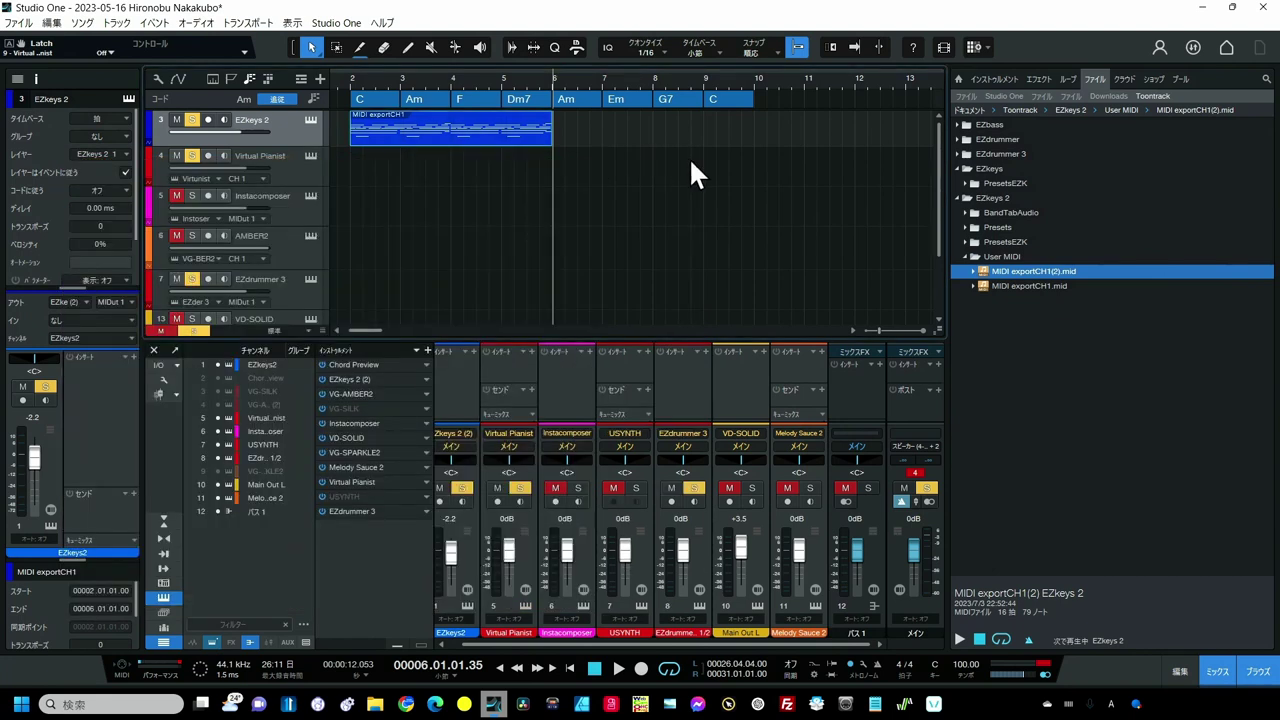
scroll(445, 235, down, 2)
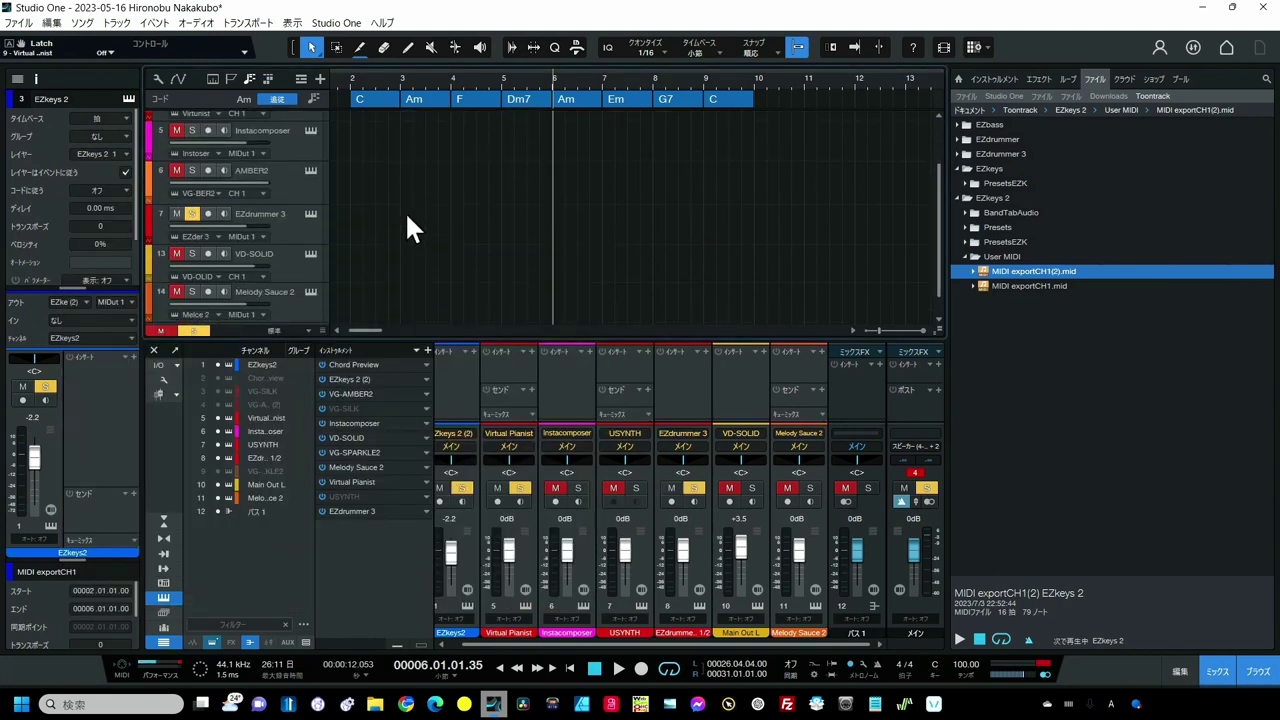
click(192, 253)
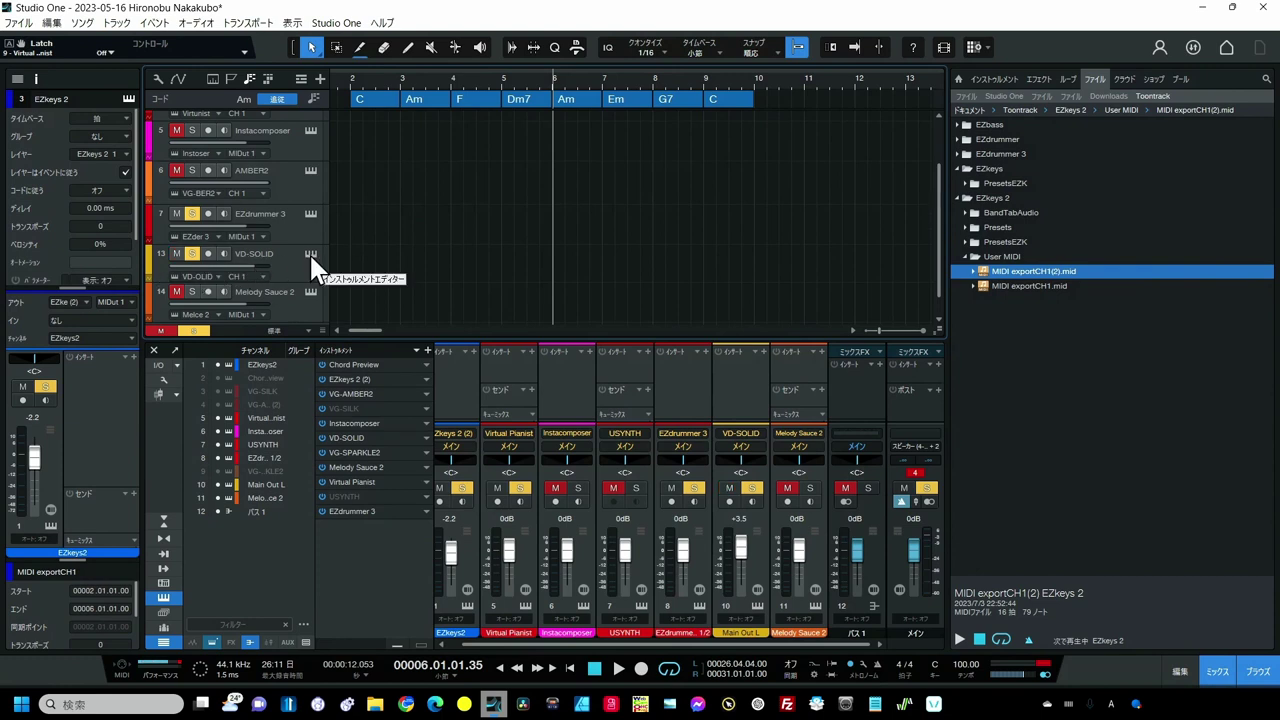
click(310, 254)
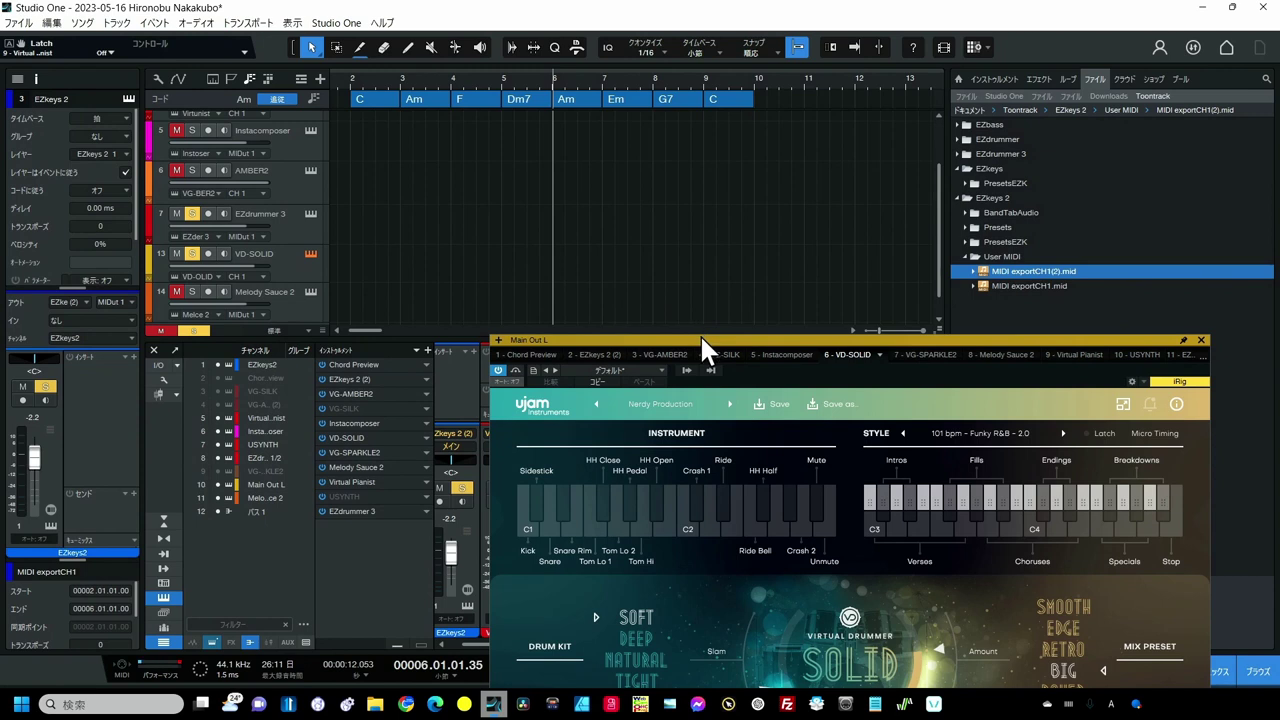
drag(700, 336, 648, 112)
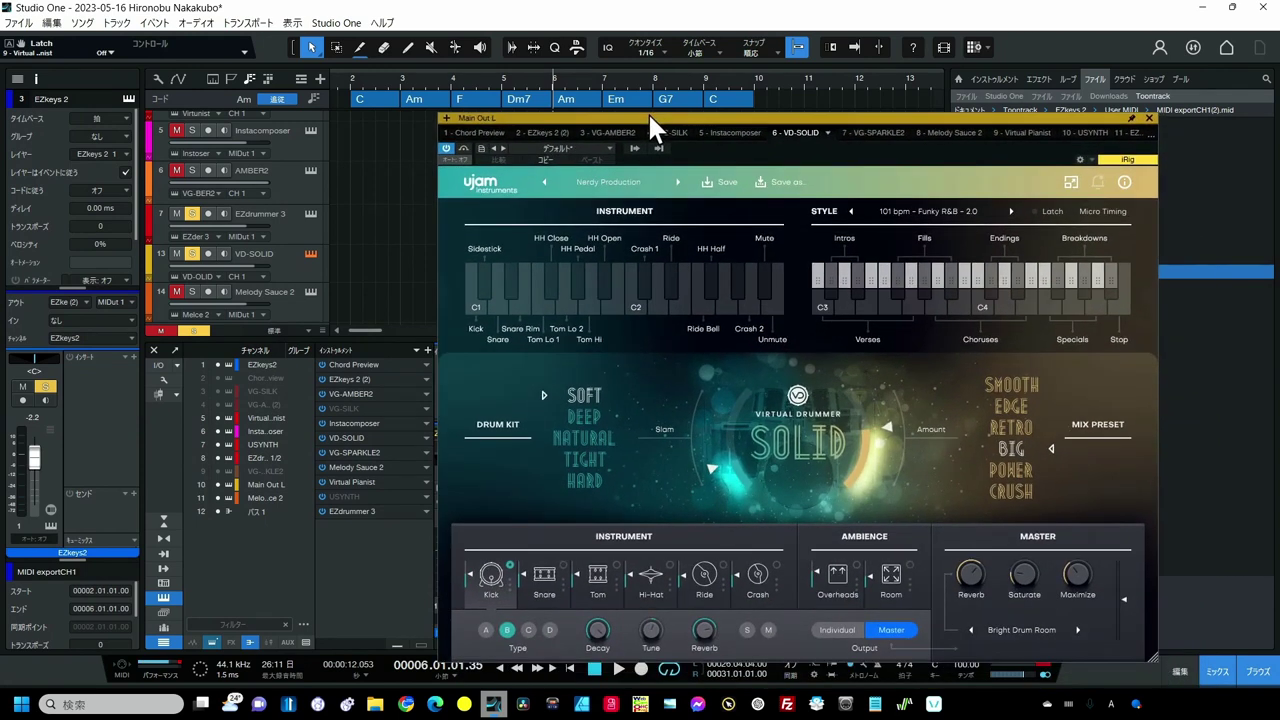
Audition a Virtual Drummer Solid phrase and place it on the VD-SOLID track at bar 2, closing the instrument.
click(886, 304)
drag(886, 275, 378, 272)
key(F11)
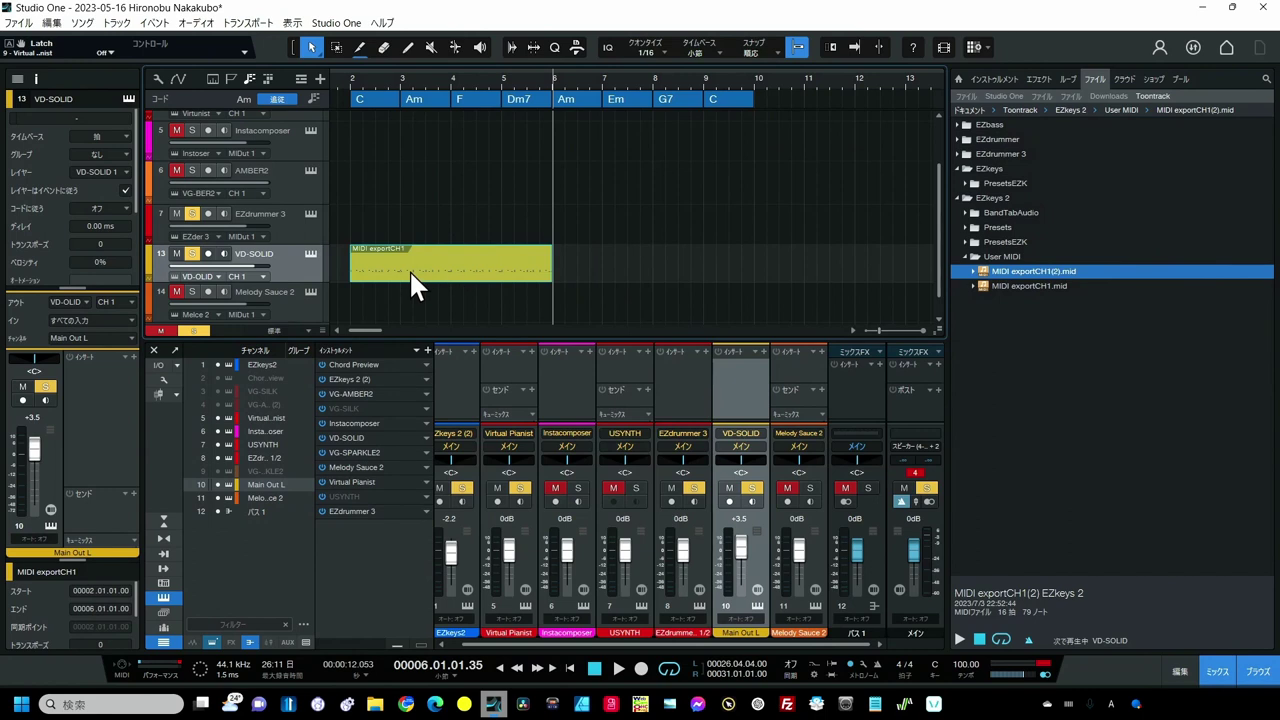
Open EZdrummer 3 and show the disk location of its User MIDI library in Explorer.
click(310, 213)
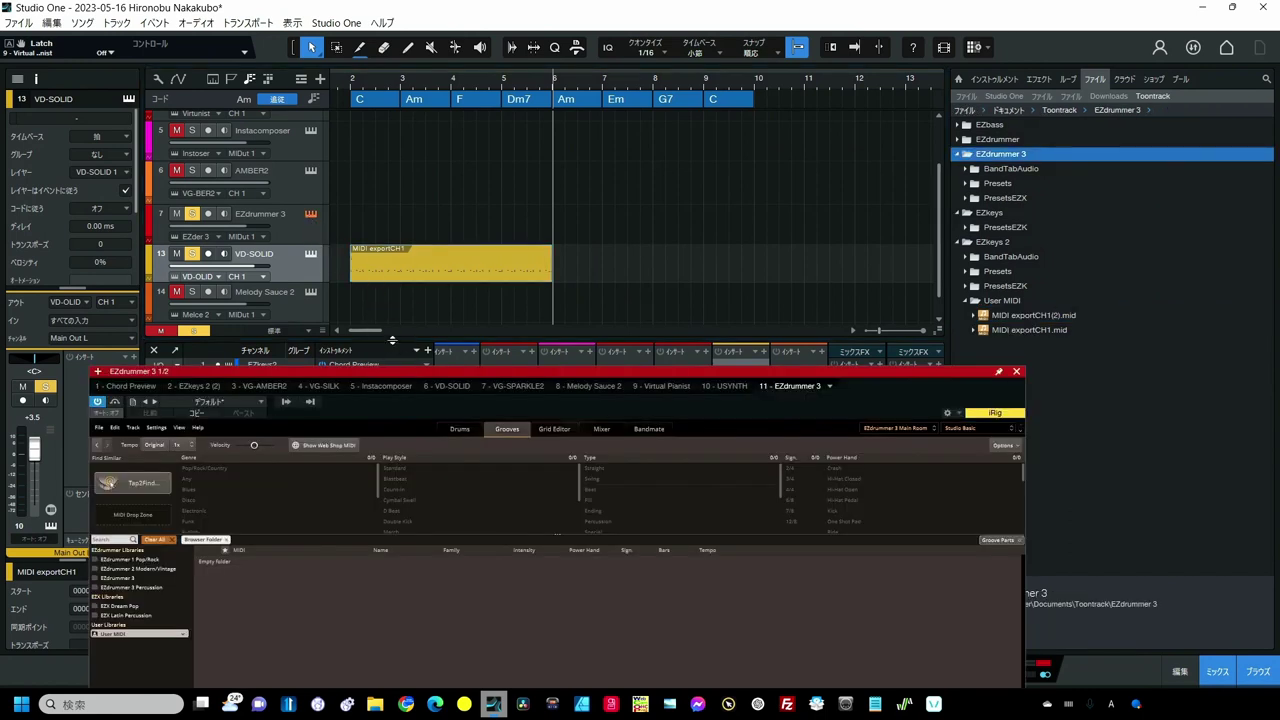
drag(407, 377, 480, 128)
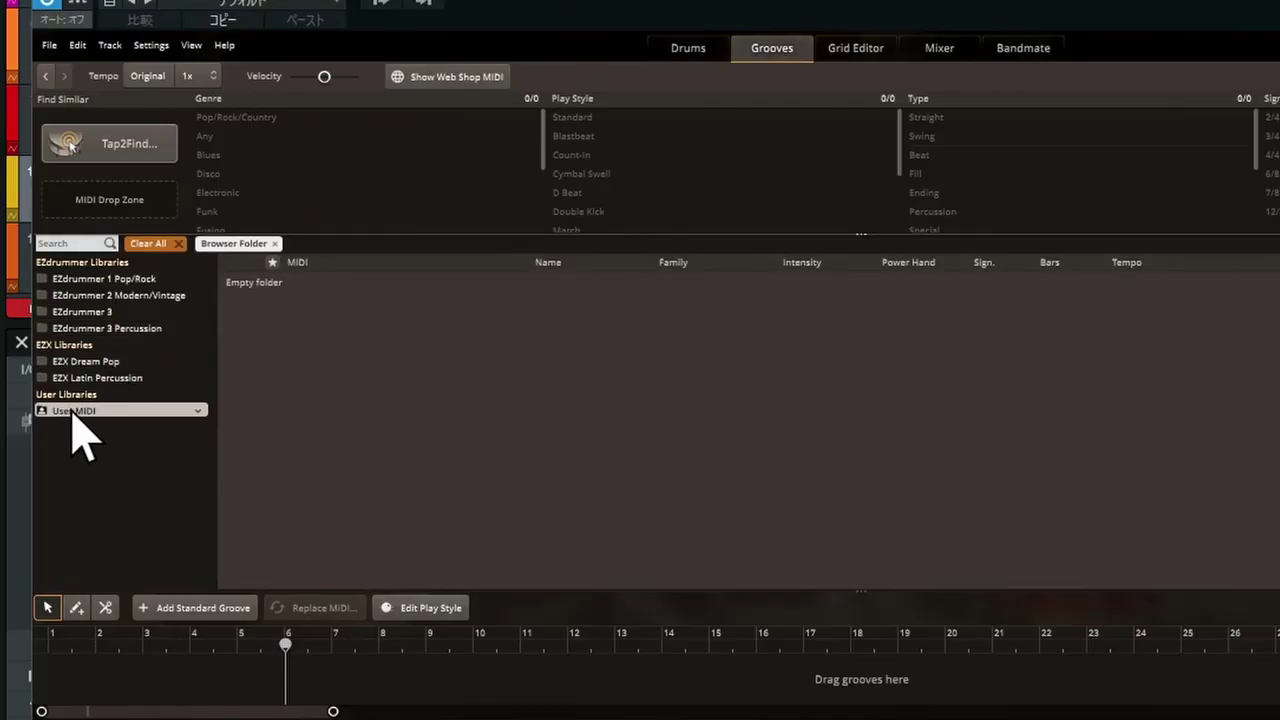
right_click(82, 430)
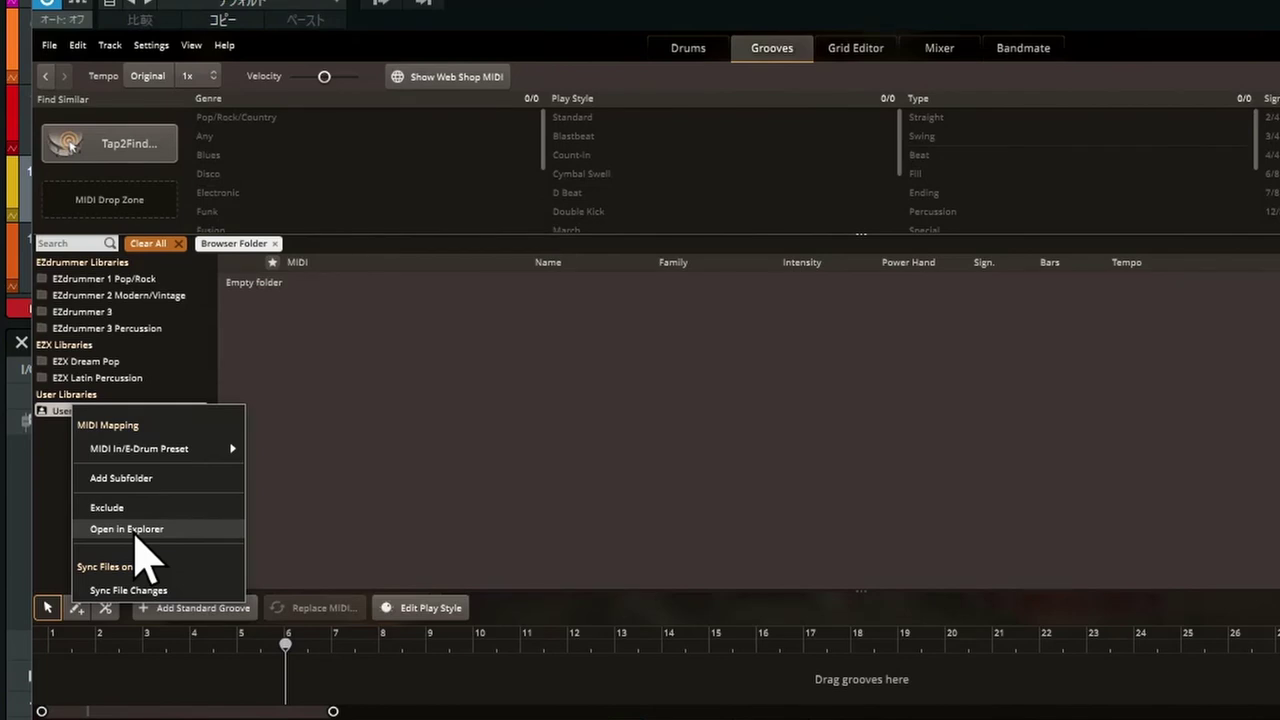
click(136, 530)
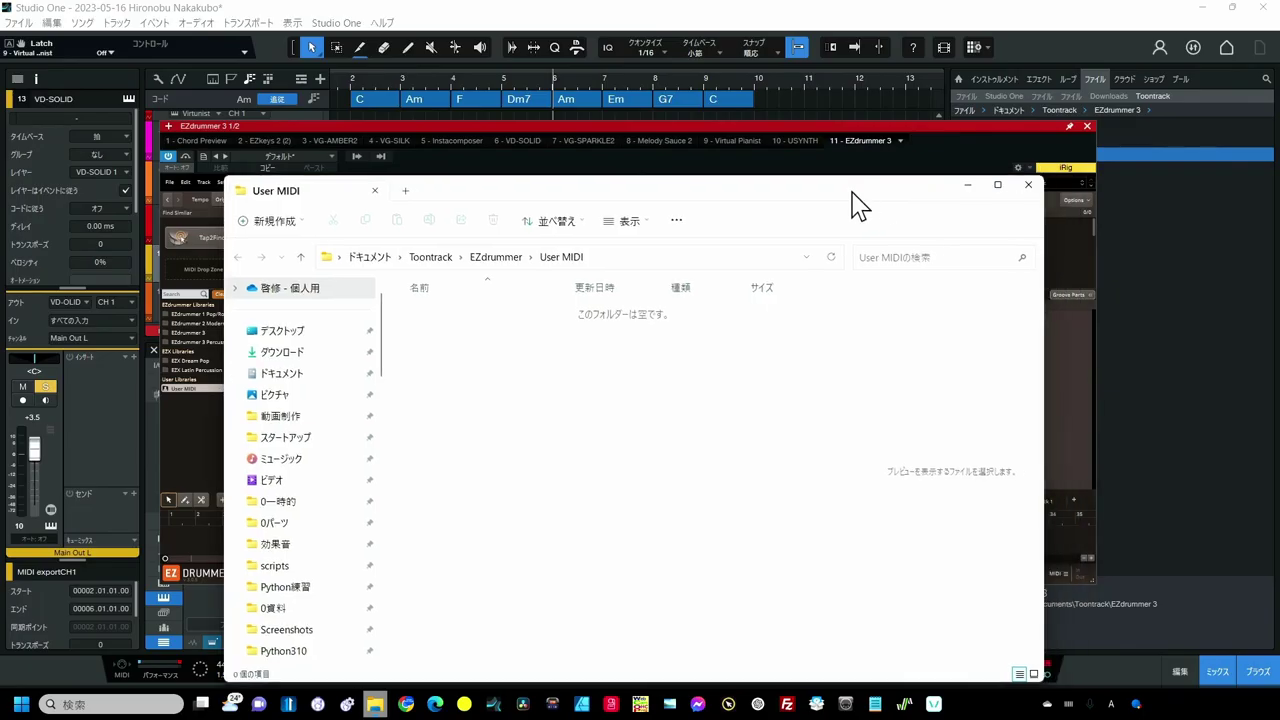
Expand the Toontrack EZdrummer User MIDI folder in Studio One's file browser and export the VD-SOLID drum event there as a MIDI file.
drag(858, 205, 680, 177)
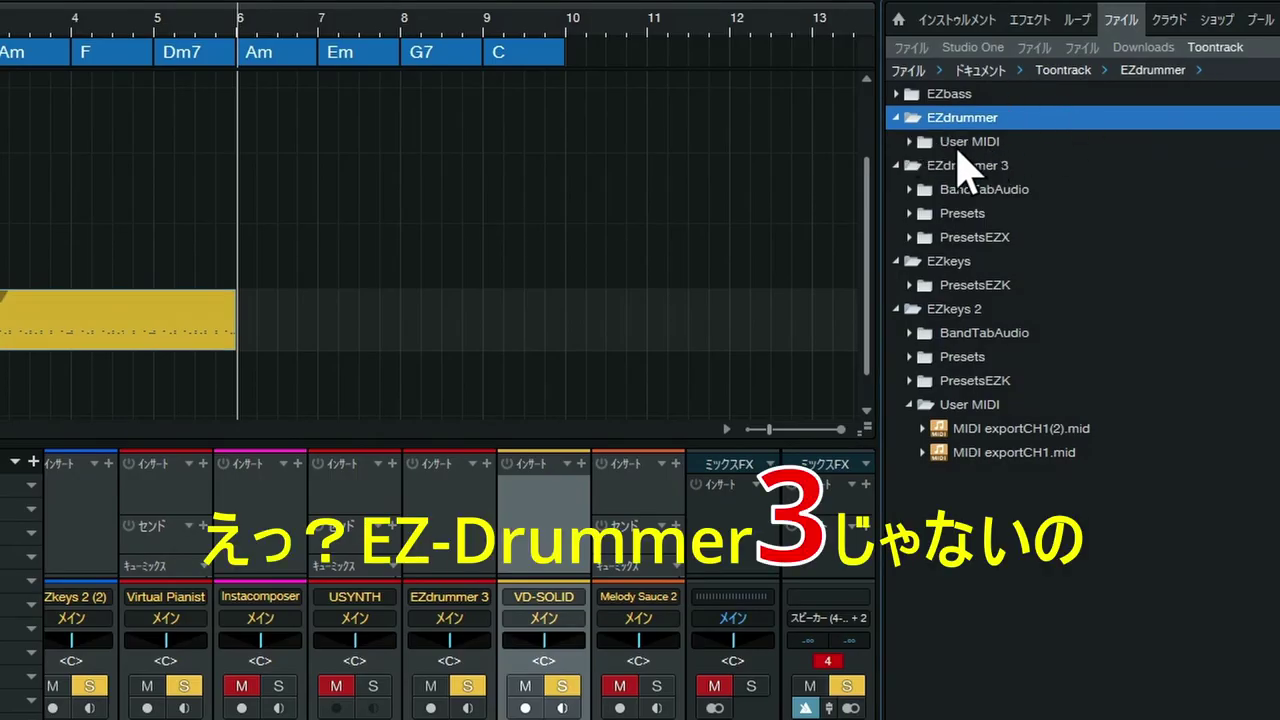
click(909, 142)
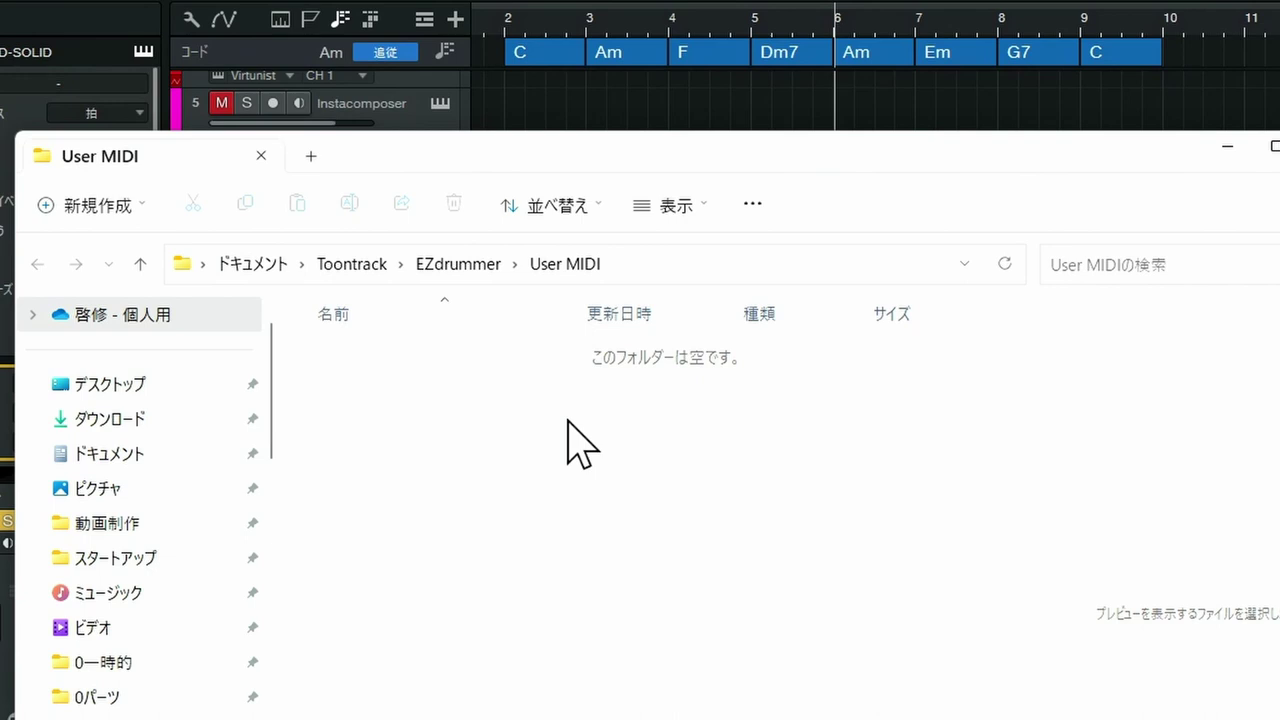
click(1227, 146)
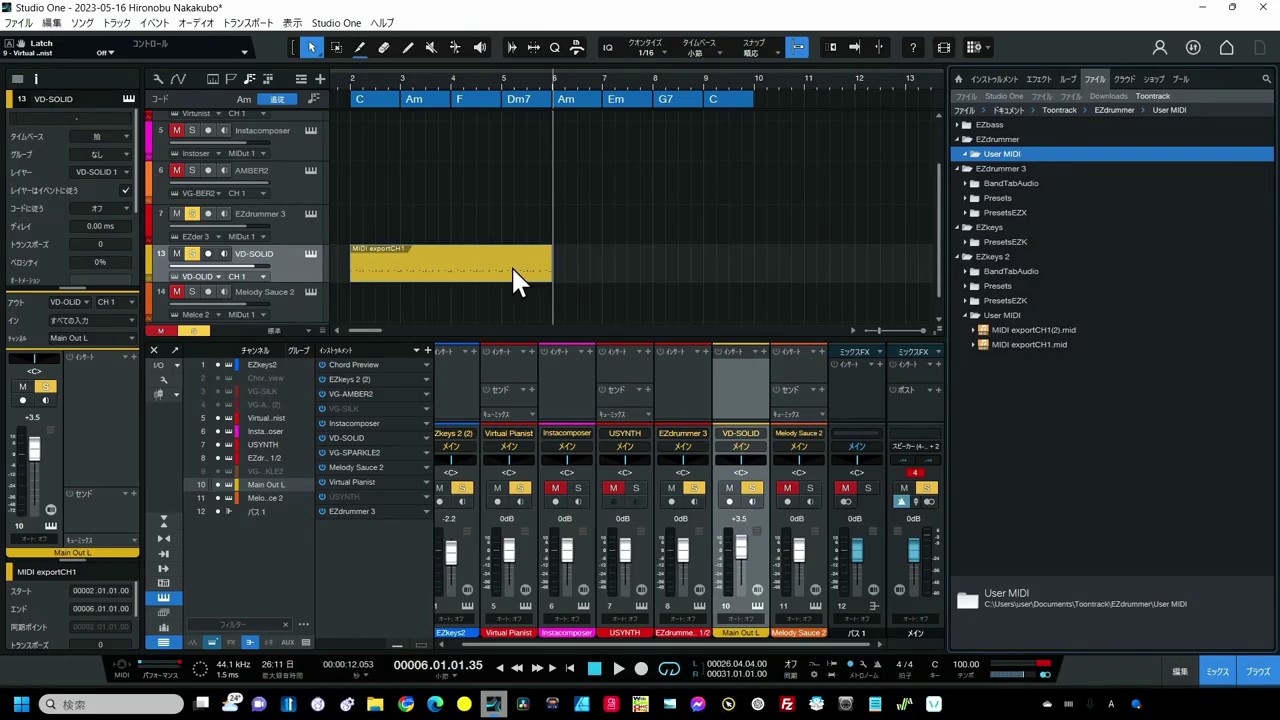
drag(511, 265, 1000, 170)
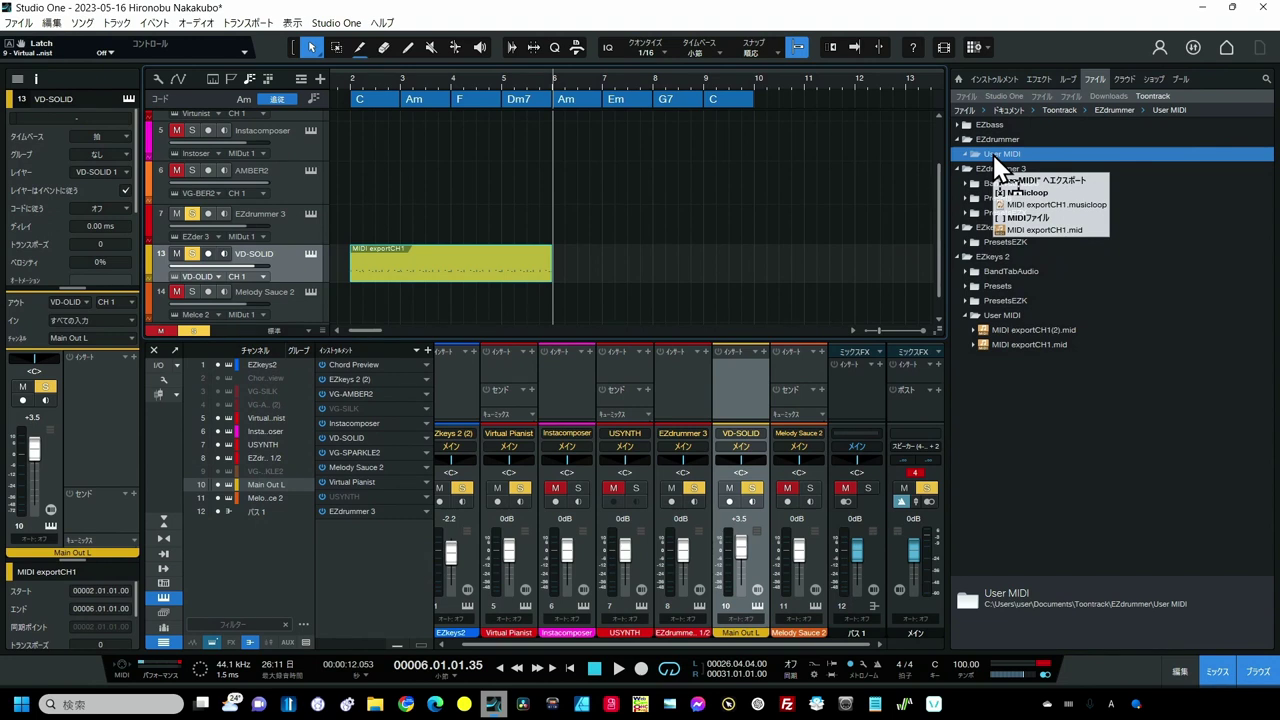
drag(1000, 170, 991, 150)
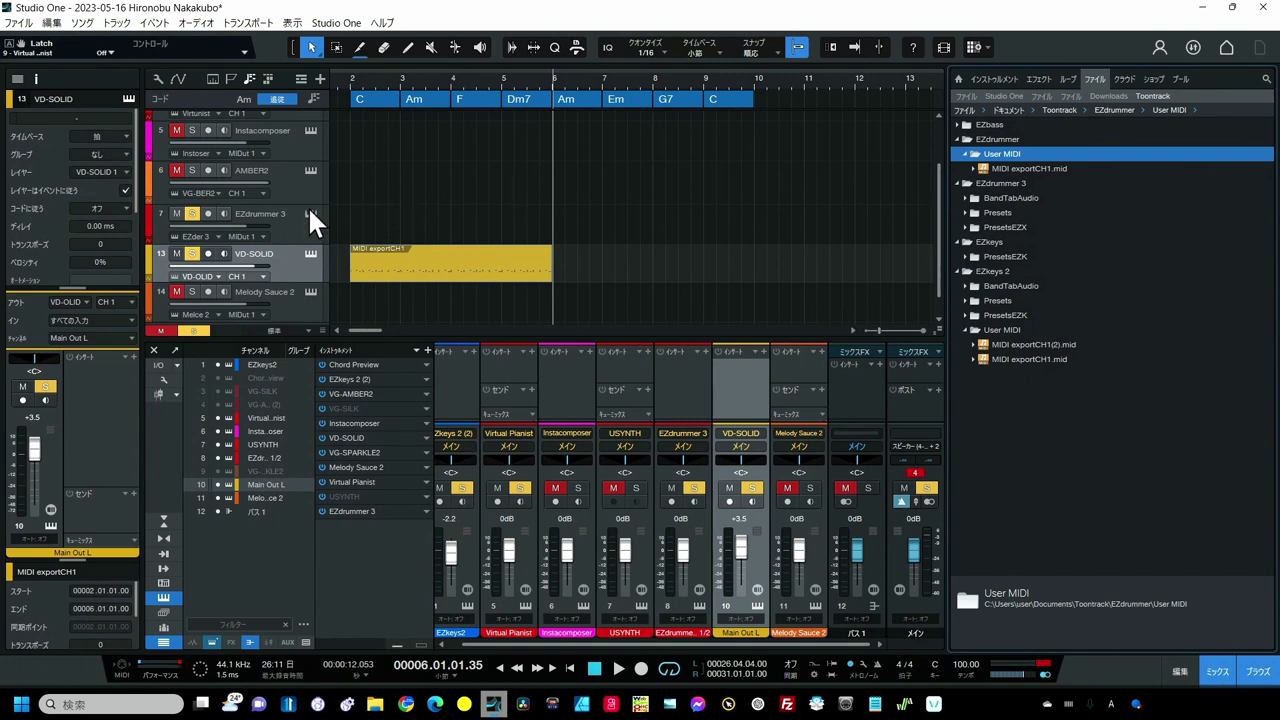
Open the EZdrummer 3 instrument and sync the User MIDI library with the file changes on disk.
click(309, 211)
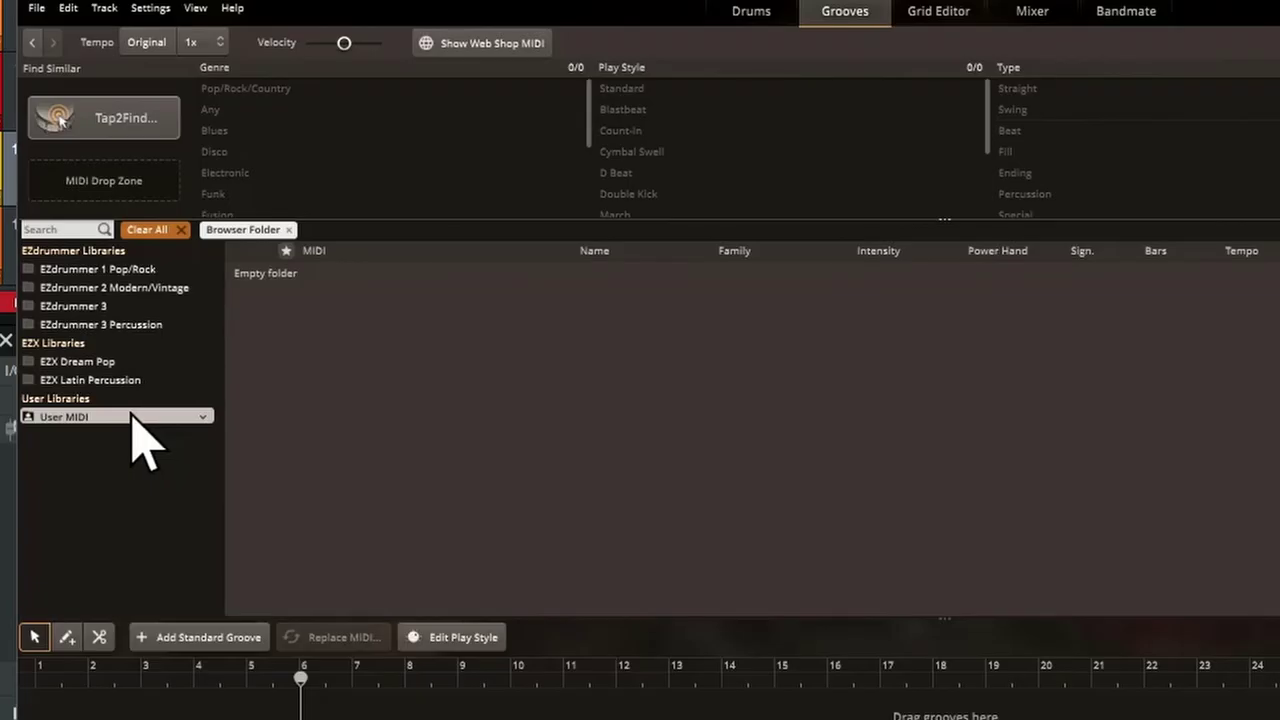
right_click(216, 388)
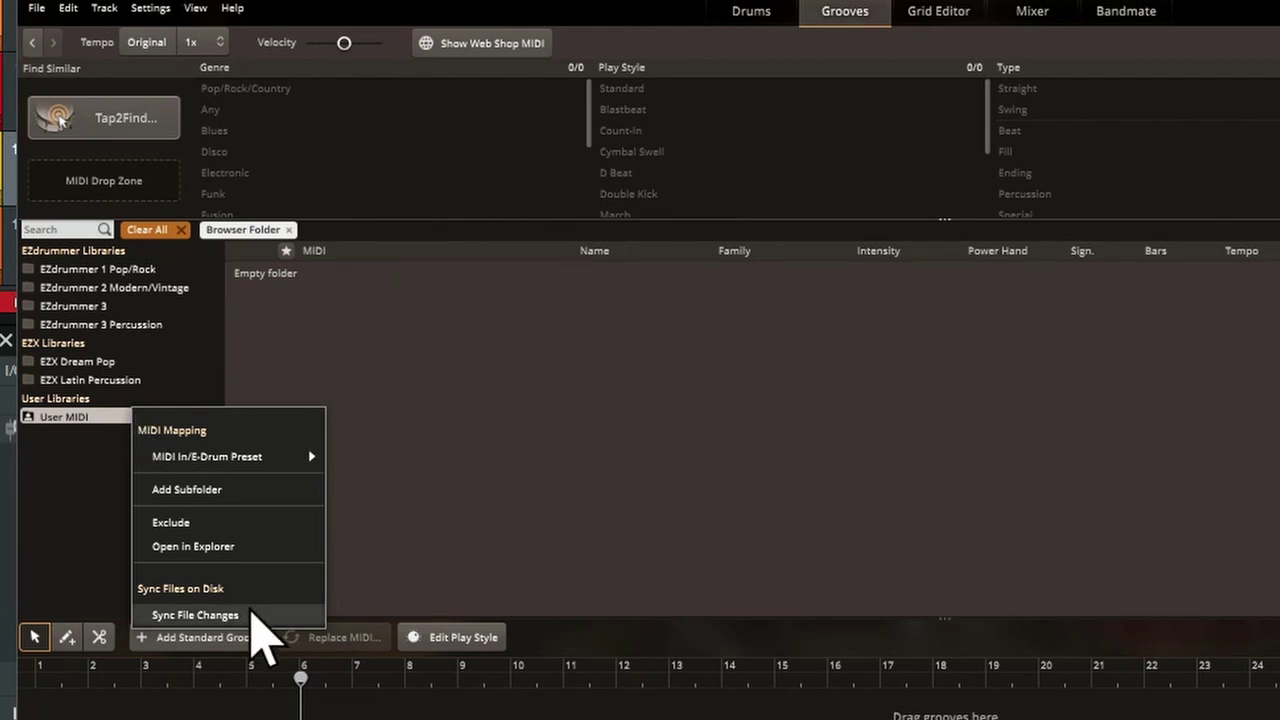
click(200, 615)
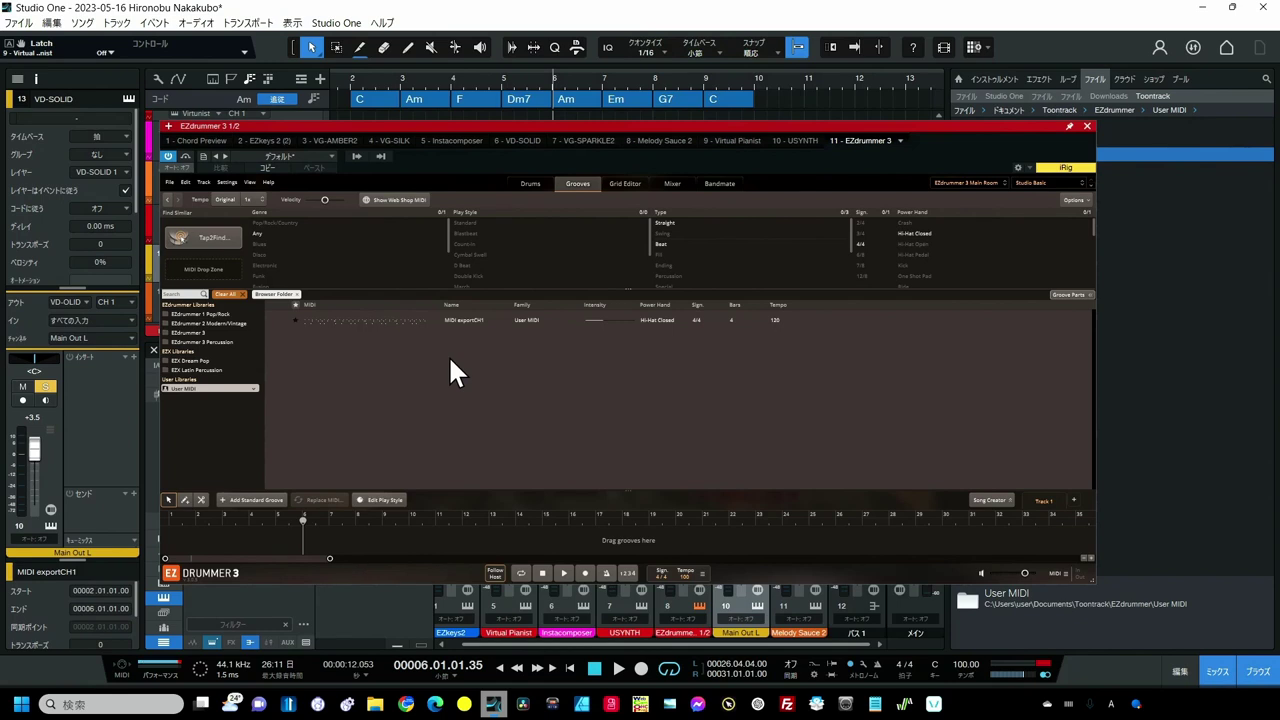
Place the MIDI exportCH1 groove at bar 1 of the EZdrummer song track and play it from the start.
drag(430, 321, 170, 546)
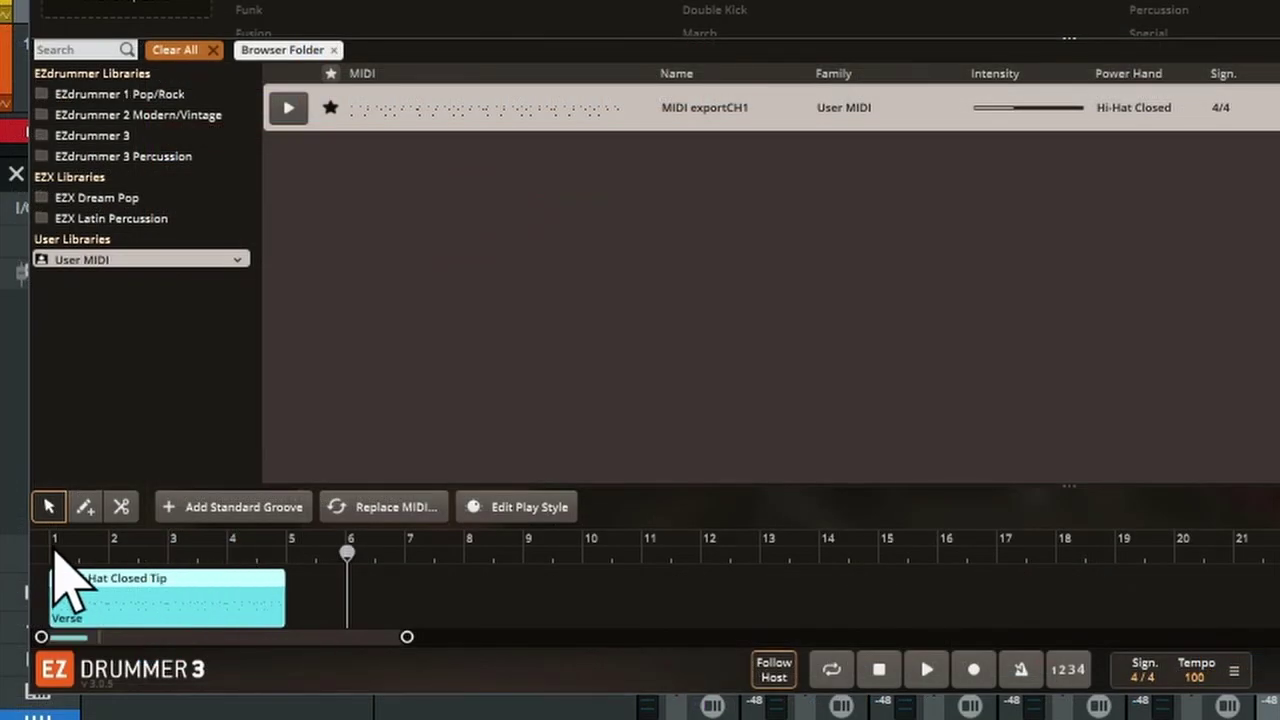
click(52, 539)
click(56, 555)
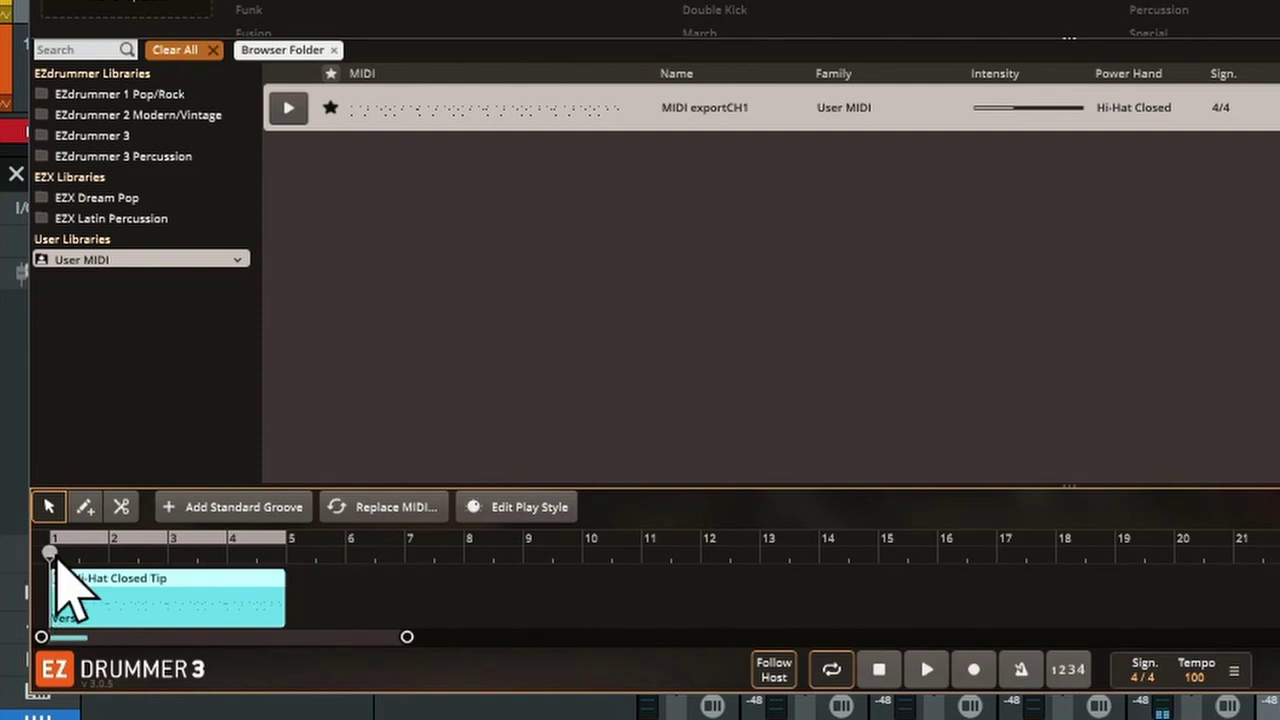
key(space)
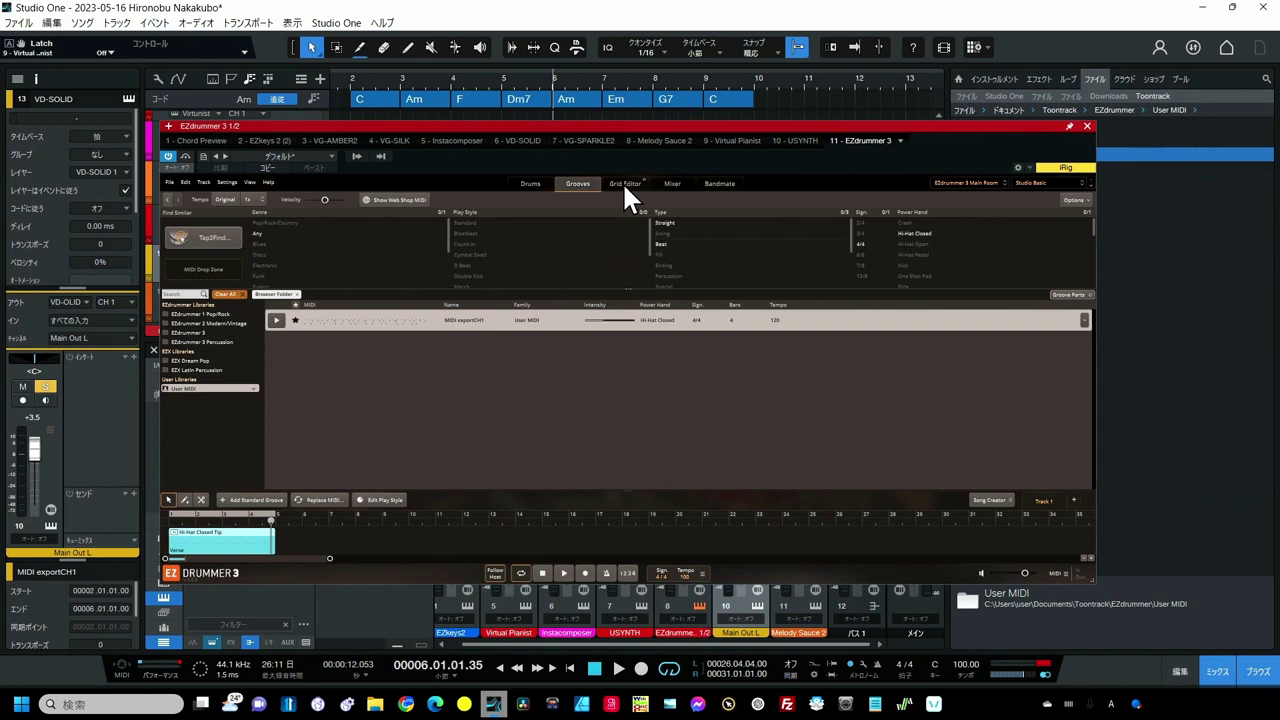
Examine the placed groove's kick, snare and hi-hat notes up close in the Grid Editor, returning to the Grooves view.
click(624, 185)
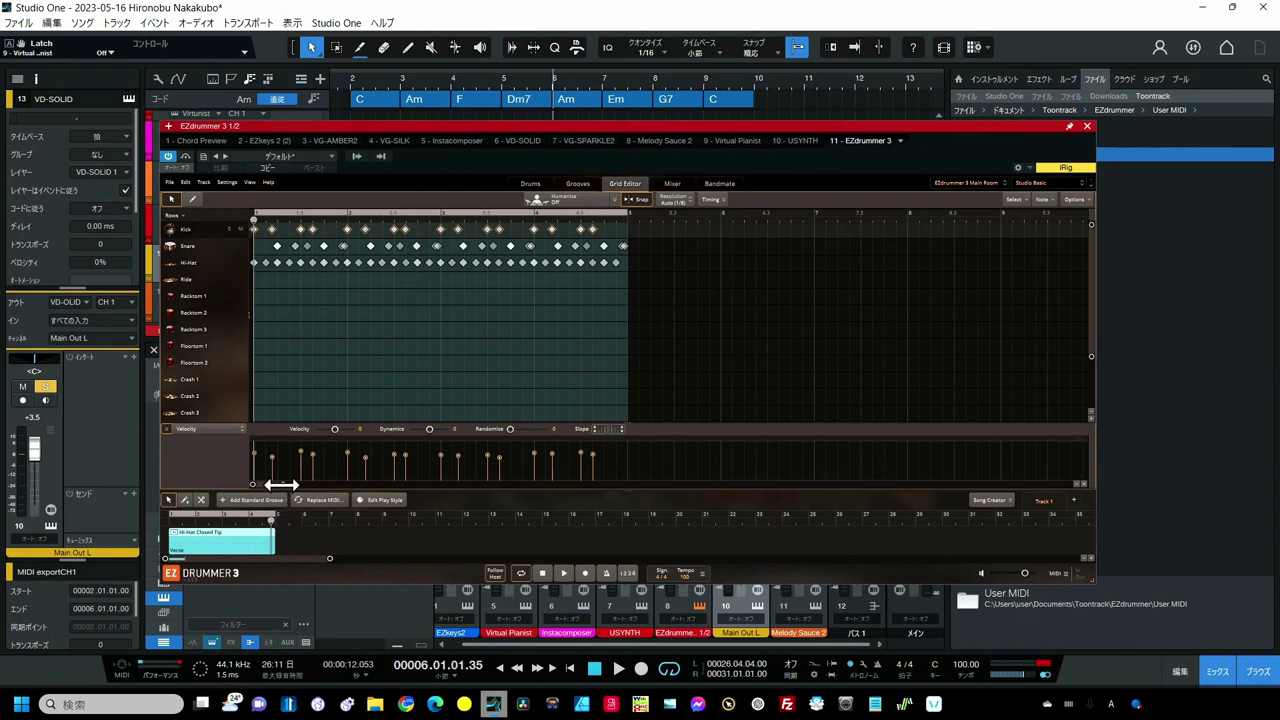
drag(281, 484, 258, 486)
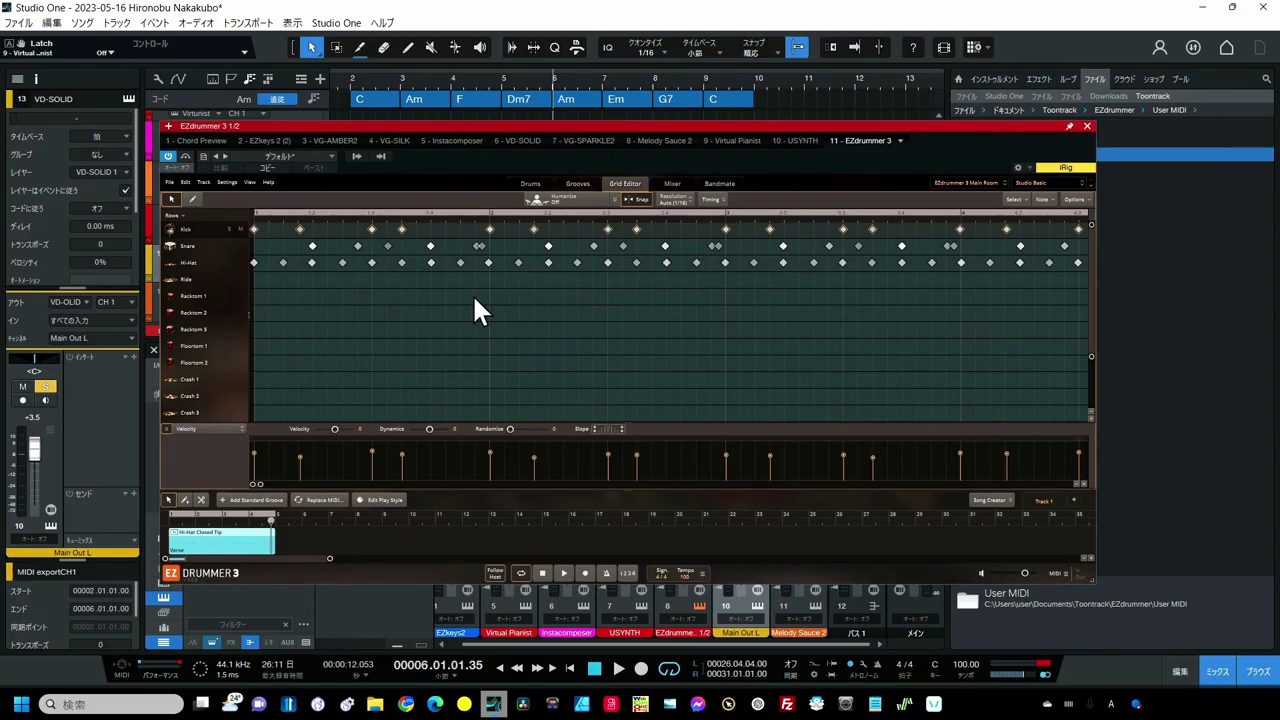
click(576, 182)
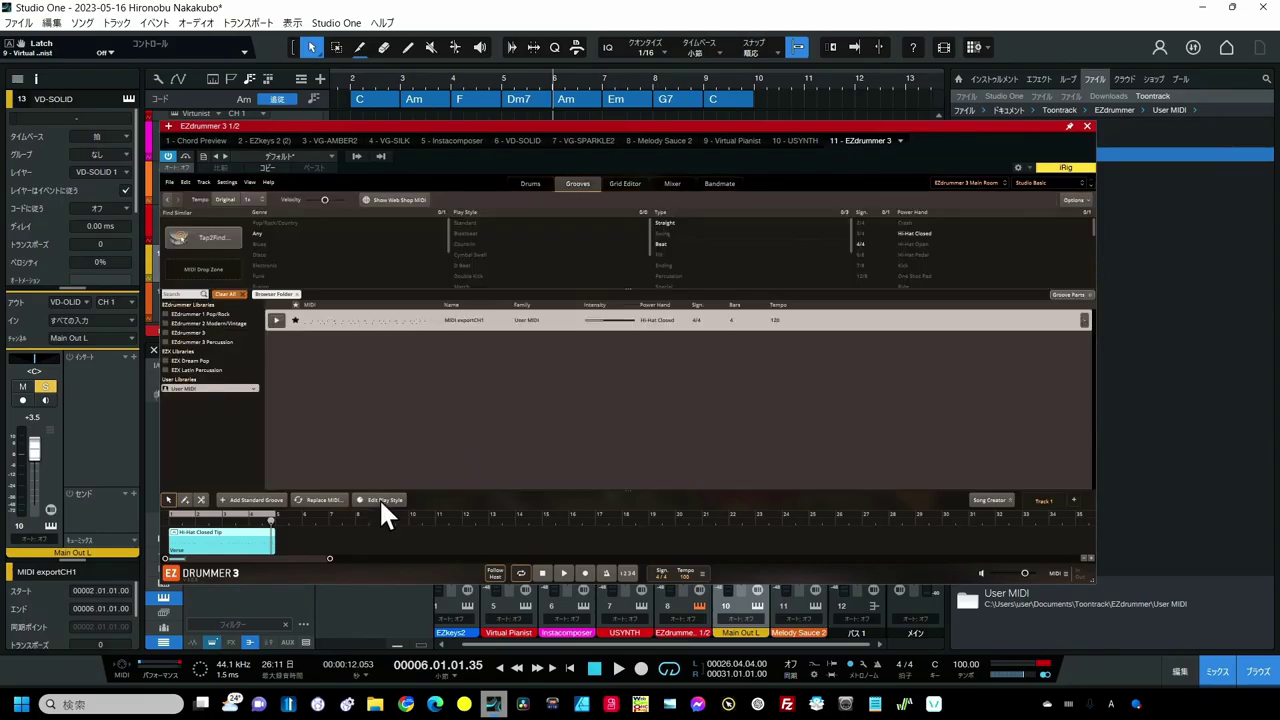
Open Edit Play Style for the groove and raise the hi-hat's velocity while auditioning from bar 1.
click(379, 498)
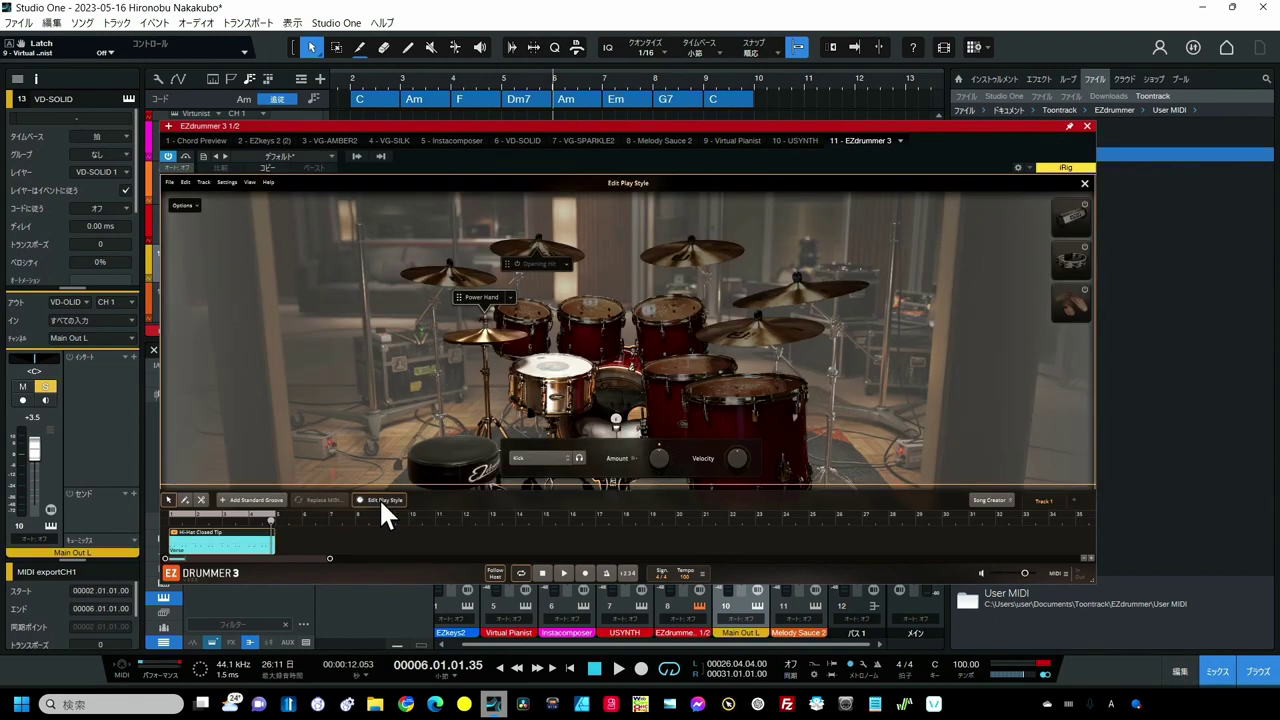
click(170, 524)
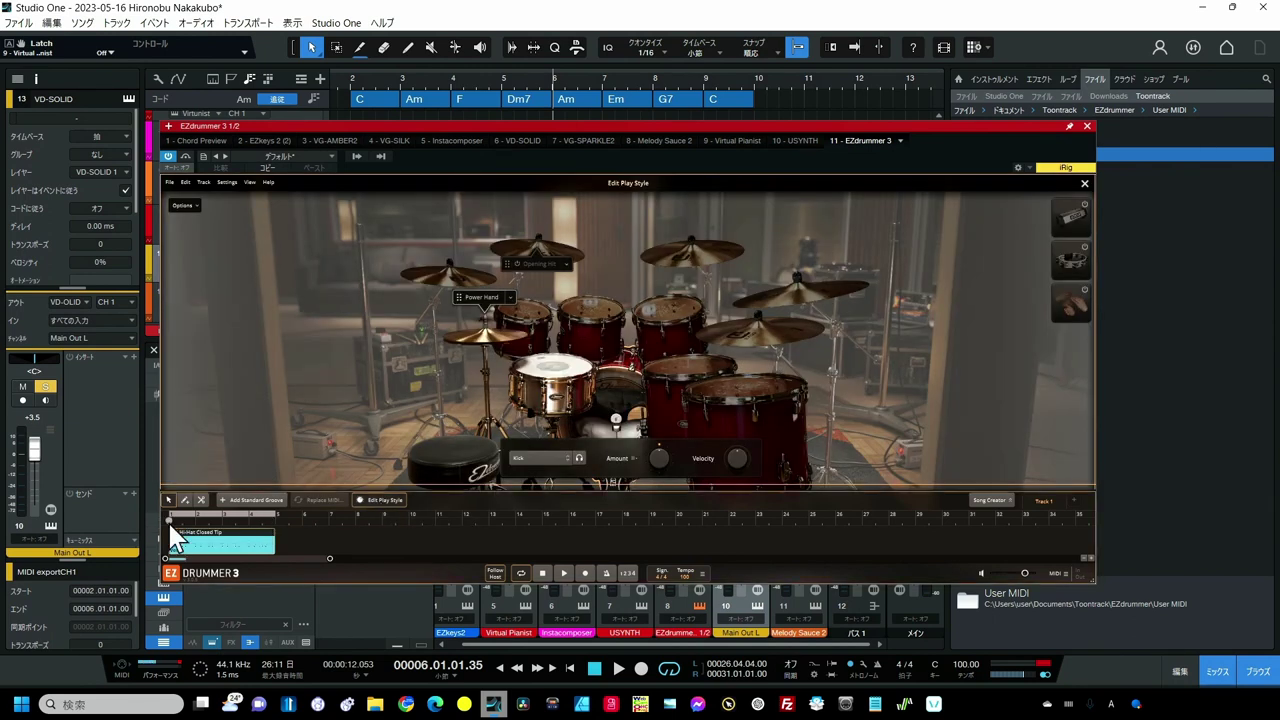
key(space)
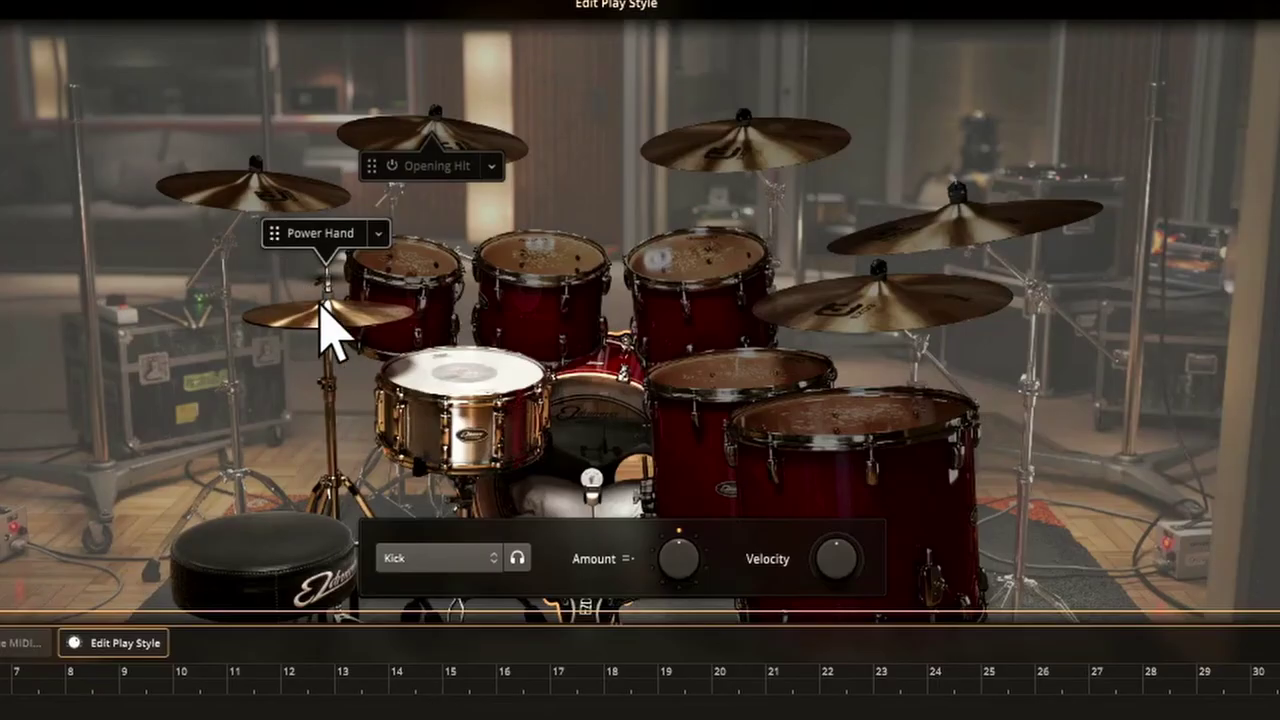
click(324, 312)
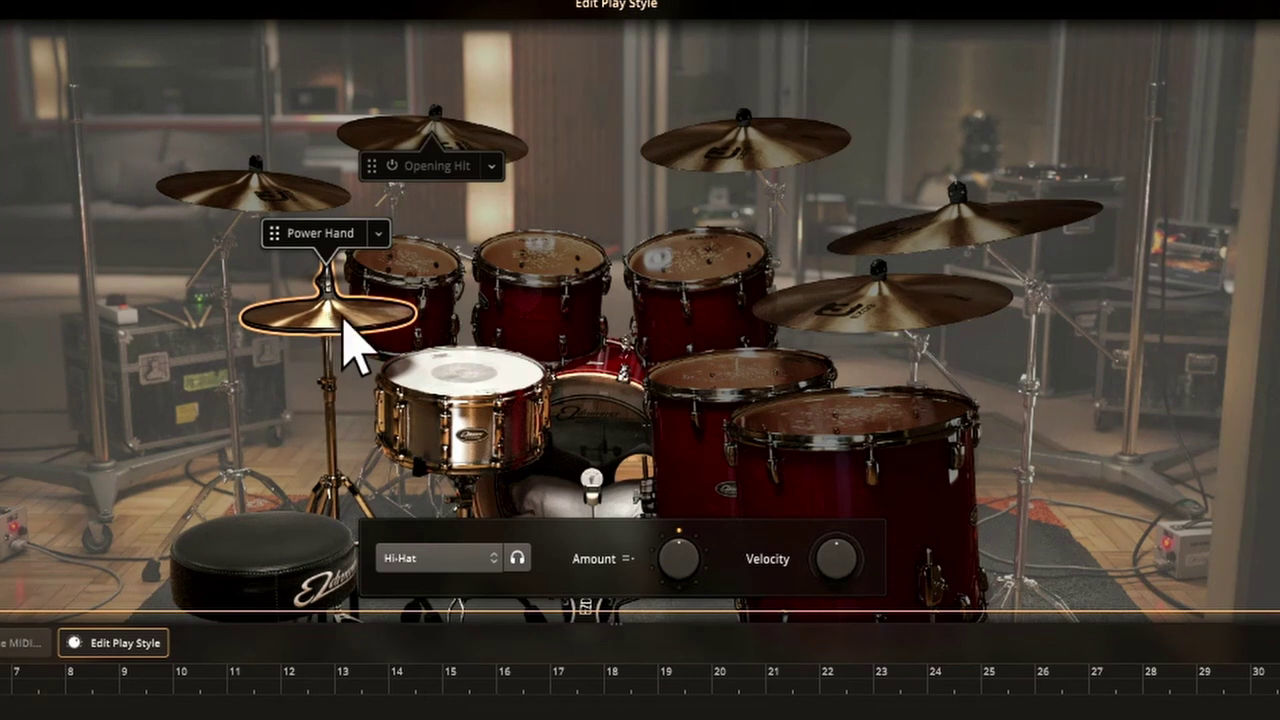
drag(842, 558, 842, 556)
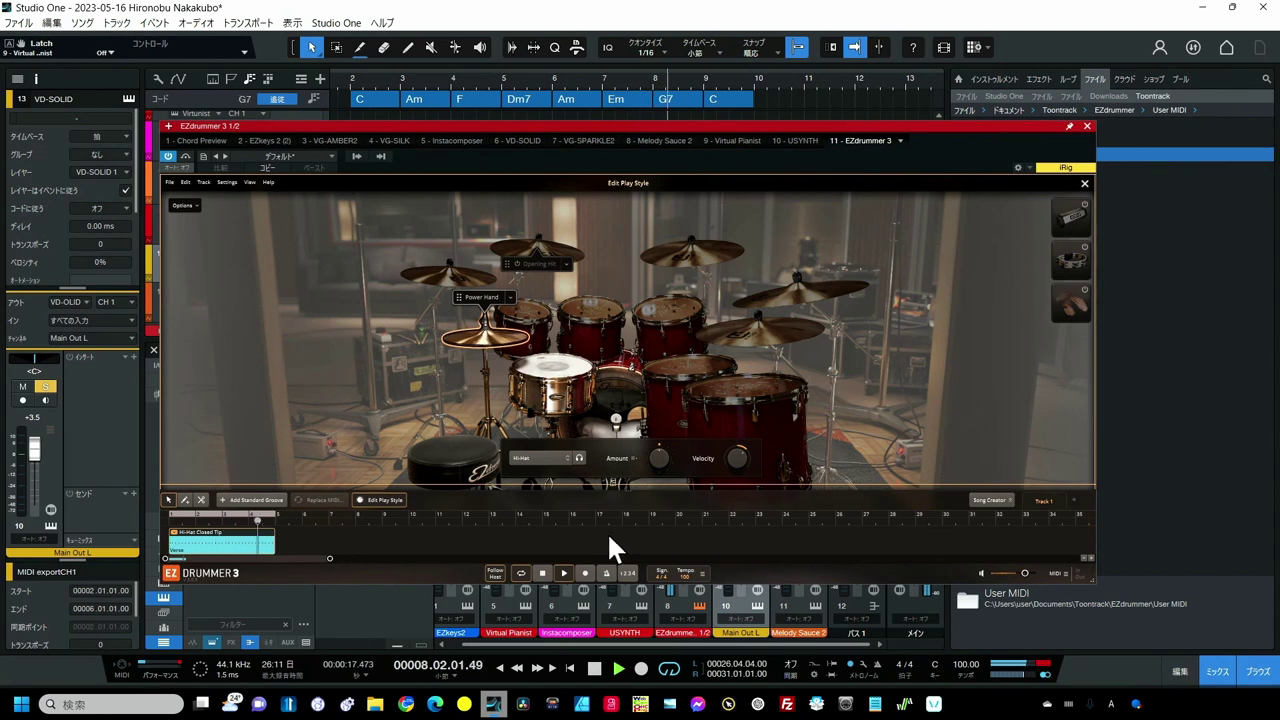
key(space)
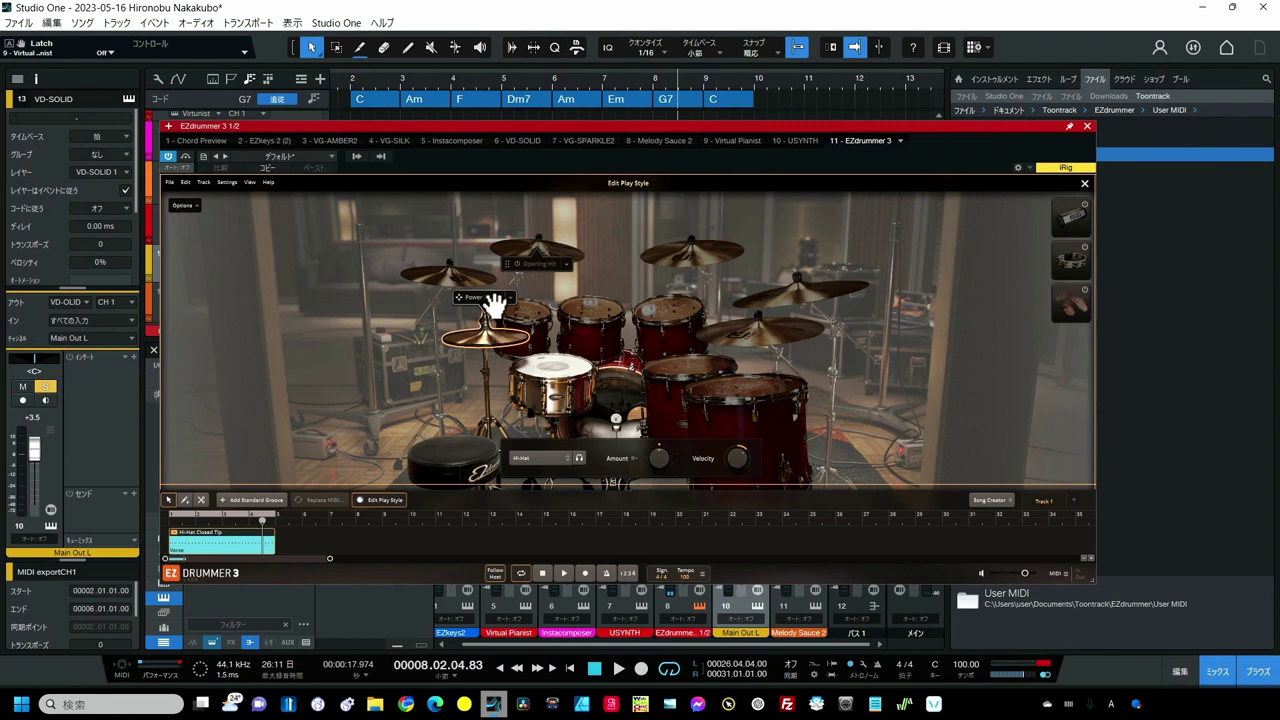
Move the Power Hand to the ride cymbal, raise its velocity to about +38 and play the groove from bar 1.
drag(493, 305, 760, 352)
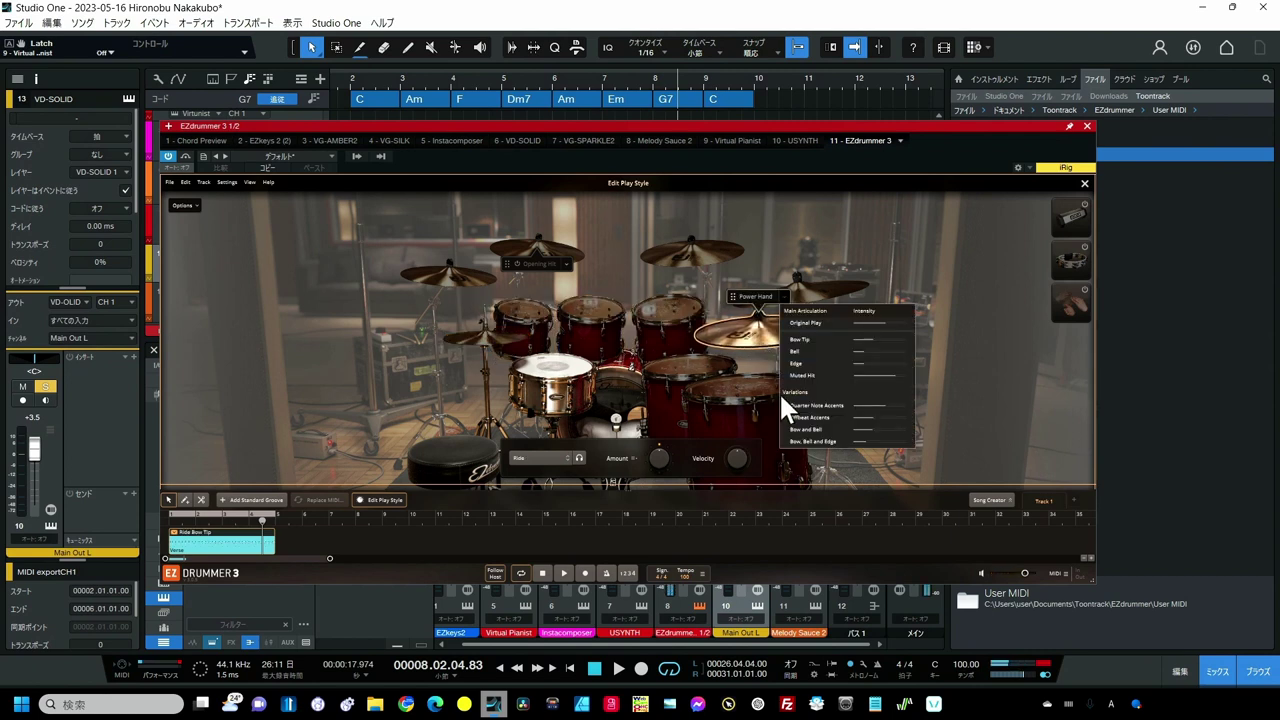
click(738, 461)
drag(738, 457, 741, 441)
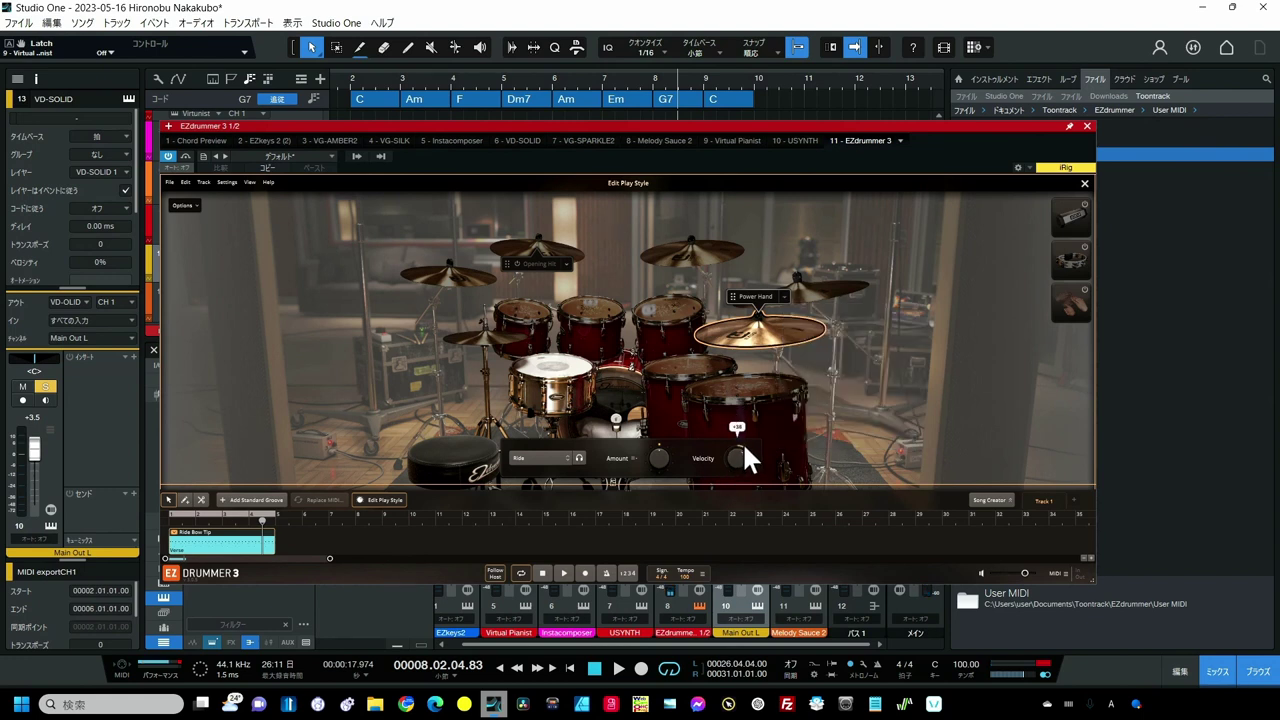
click(169, 520)
key(space)
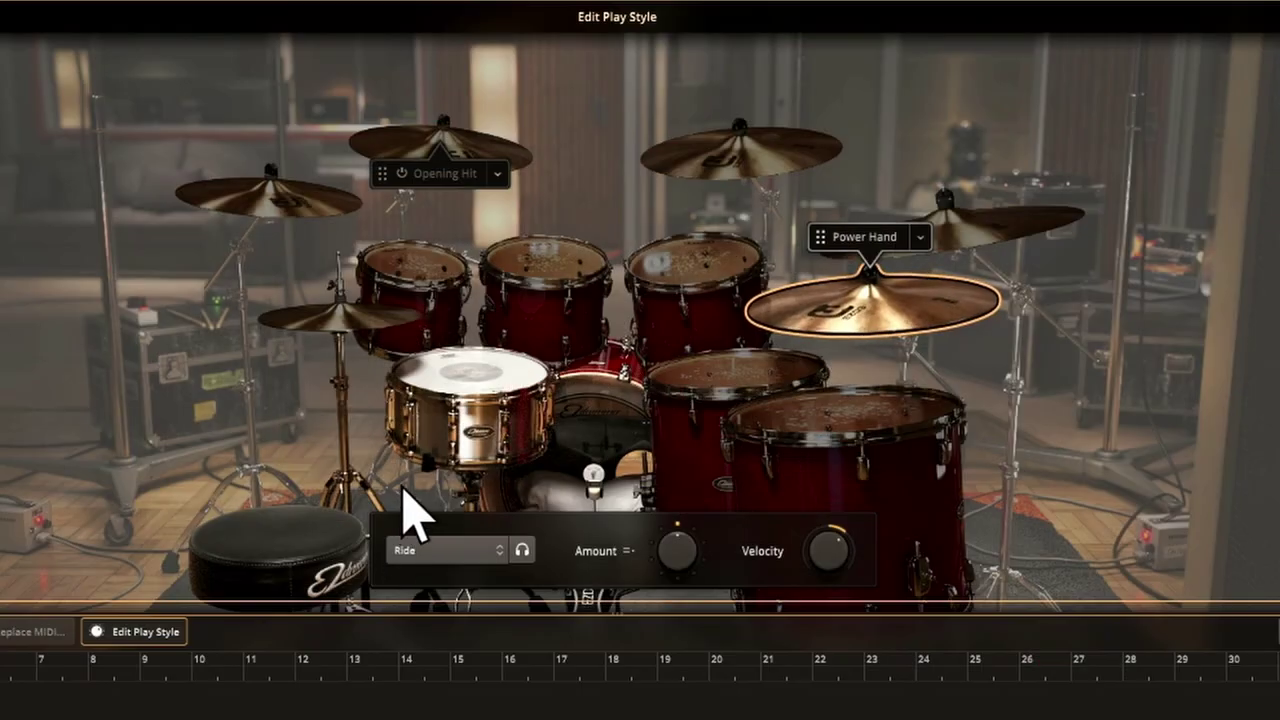
Restrict the snare edit to Ghosts, raise the amount to 23 ghost notes and increase their velocity.
click(558, 372)
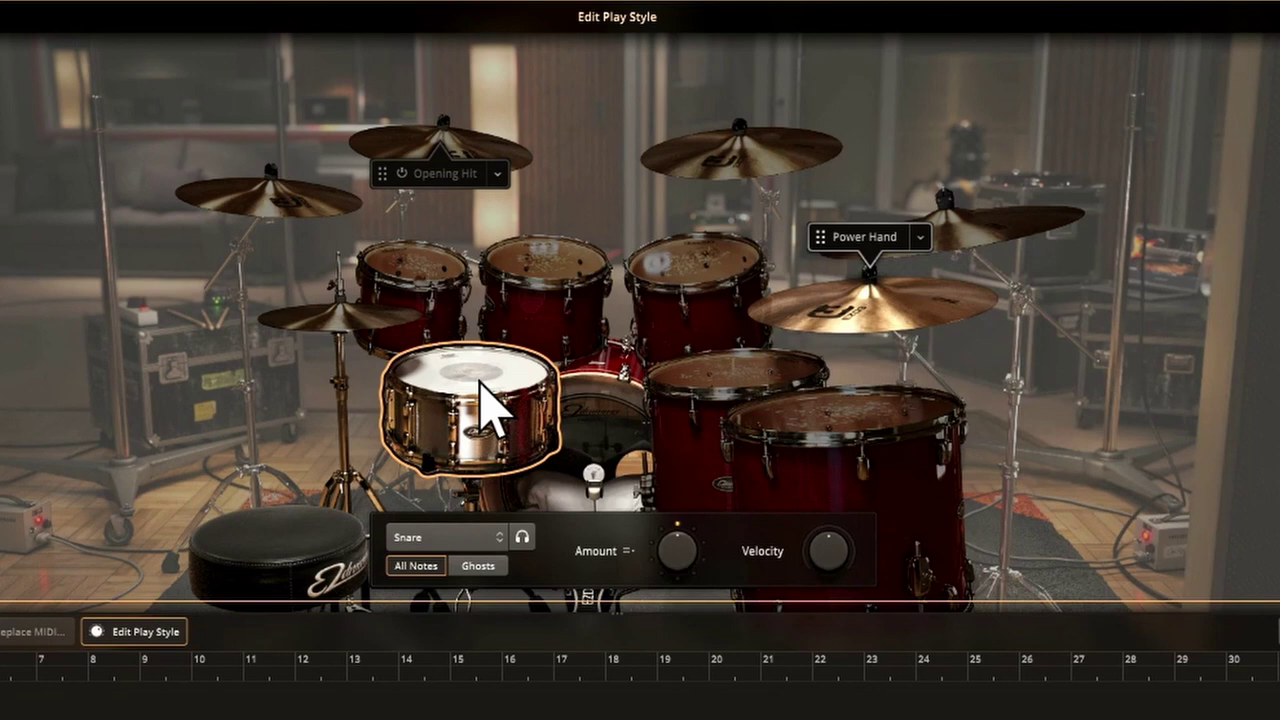
click(480, 567)
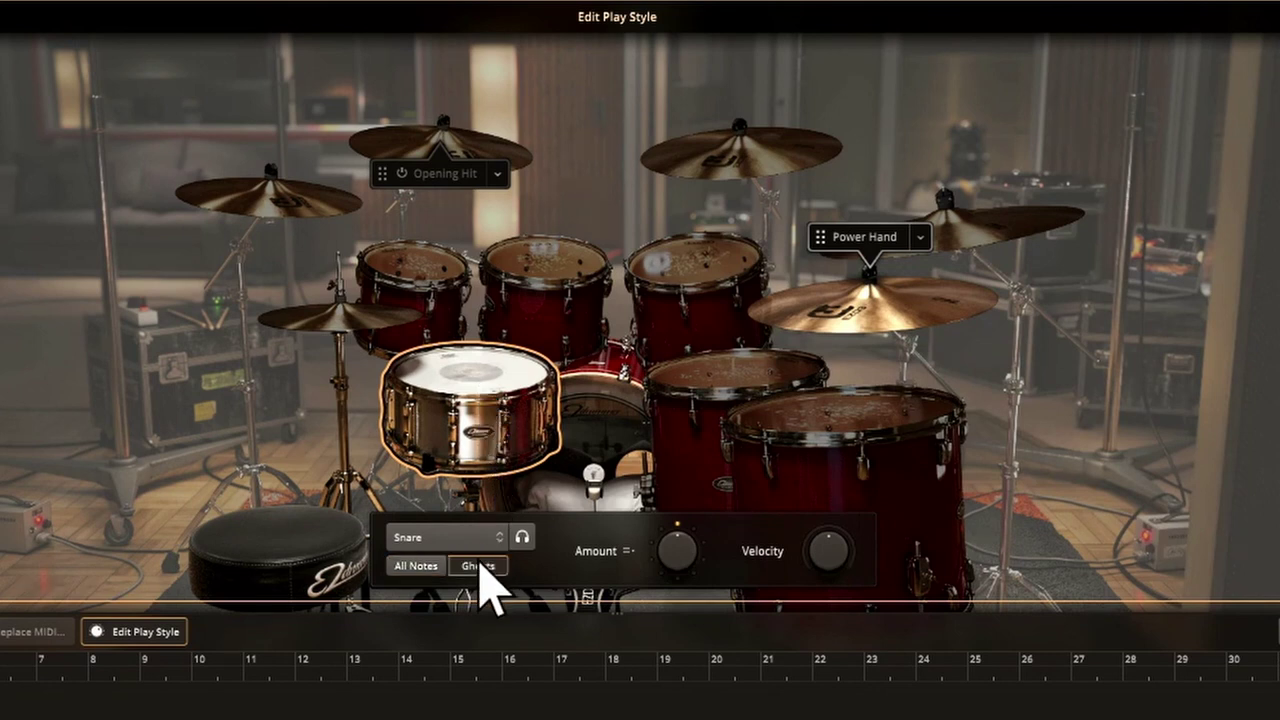
mouse_move(690, 530)
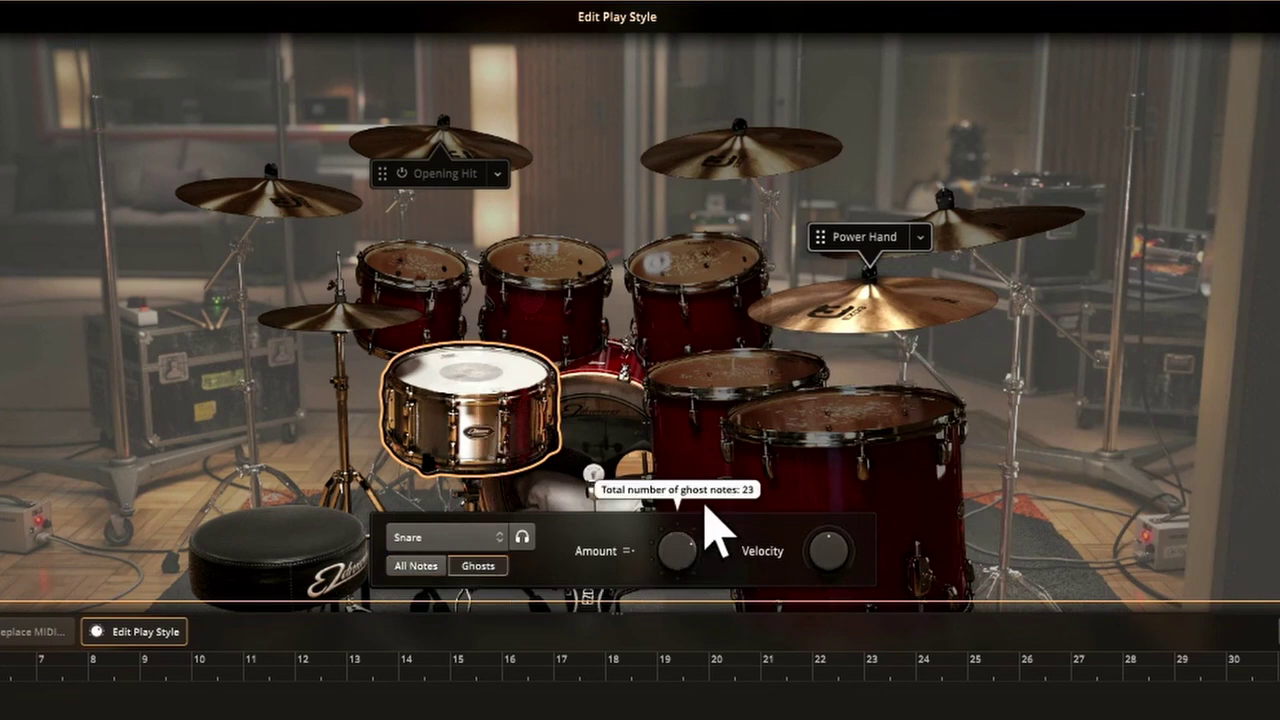
mouse_move(826, 540)
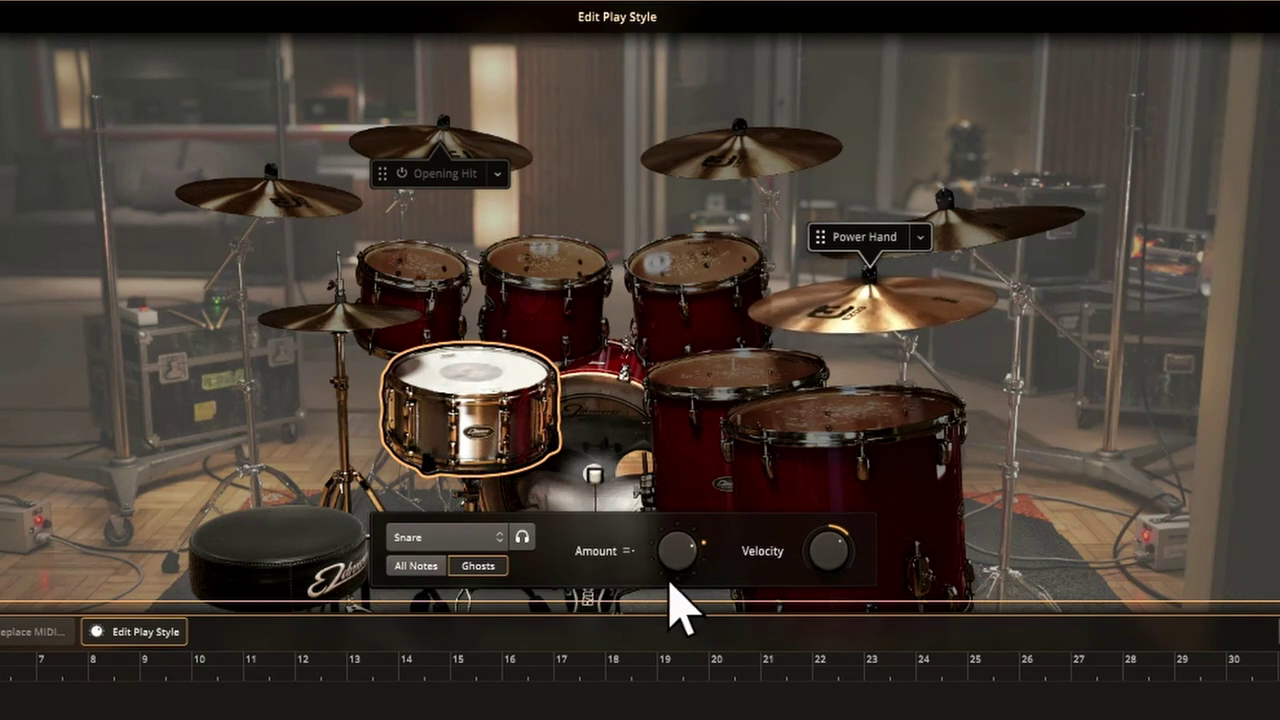
mouse_move(670, 572)
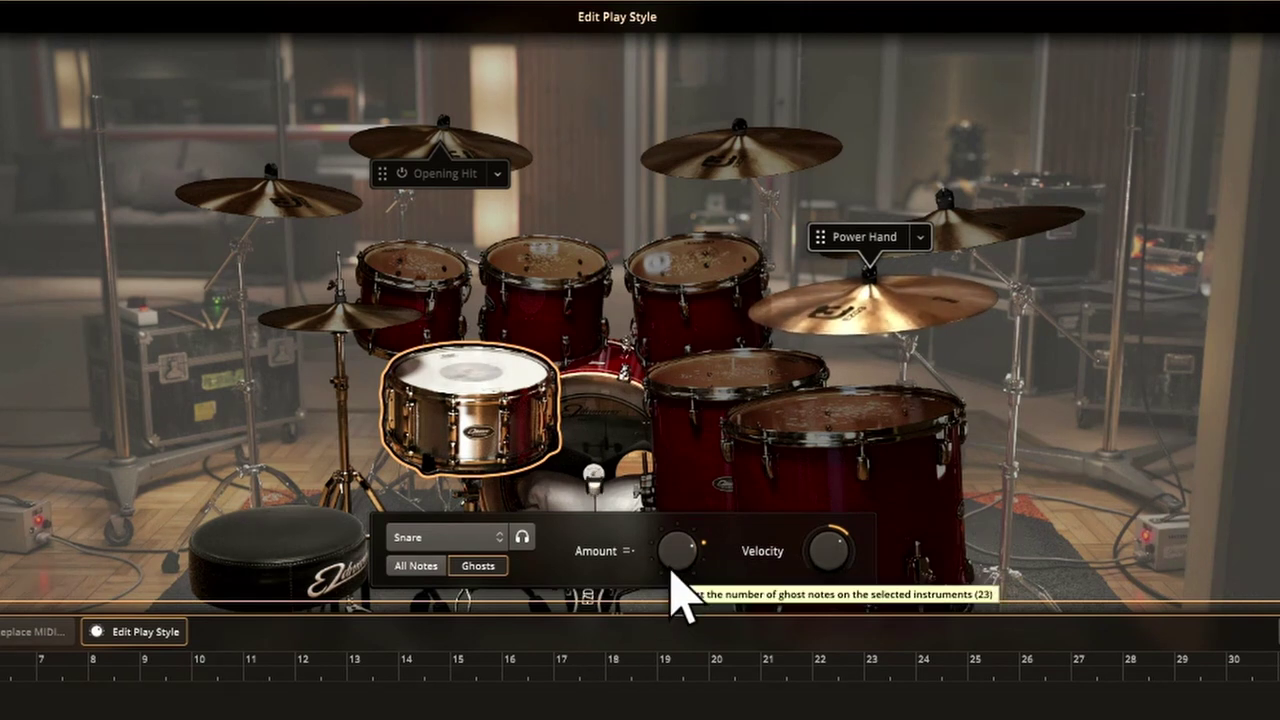